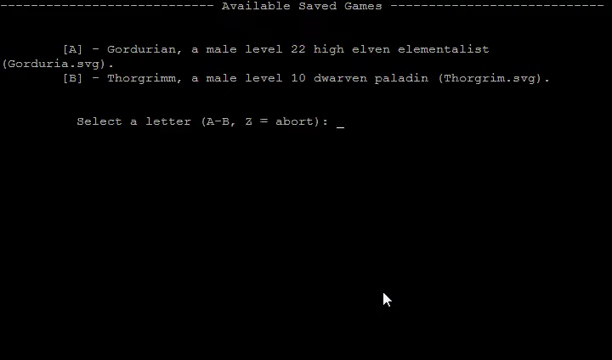
pyautogui.write('a')
# - Load the saved game of Gordurian, the level 22 high elven elementalist
pyautogui.press('Return')
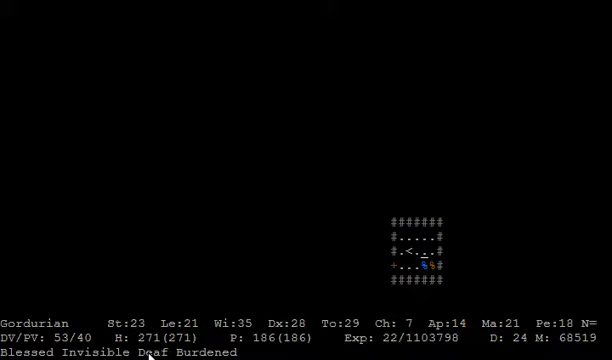
# - Open the room's door and follow the corridor west into the western room
pyautogui.press('1')
pyautogui.press('7')
pyautogui.press('1')
pyautogui.press('y')
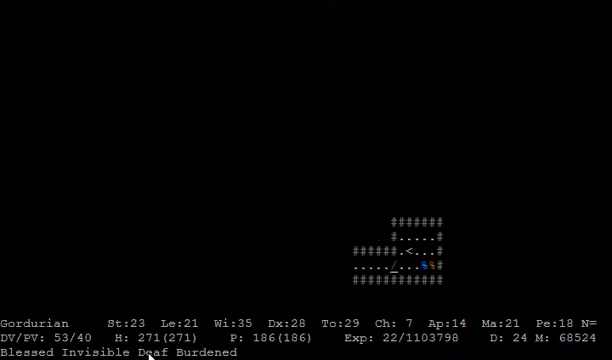
pyautogui.press('4')
pyautogui.press('7')
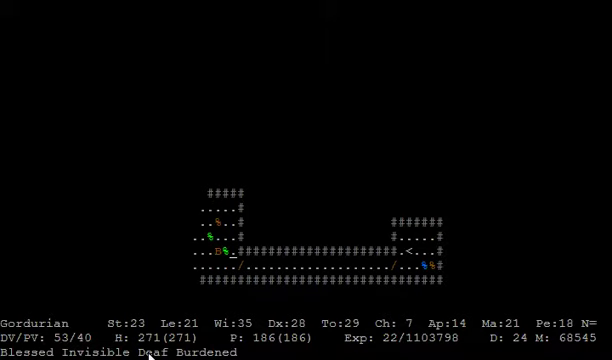
# - Attack the large bat, switch to Coward tactic, and eat the hill orc sergeant corpse
pyautogui.press('4')
pyautogui.press('4')
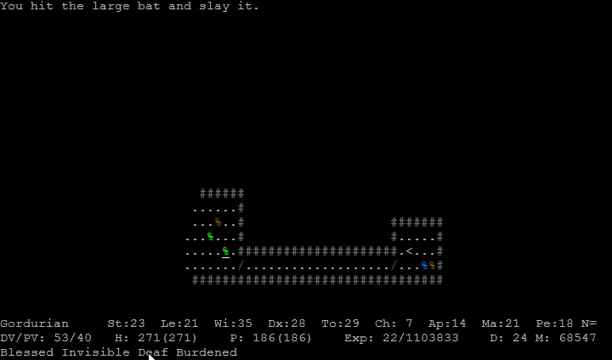
pyautogui.press('F1')
pyautogui.press('7')
pyautogui.press('9')
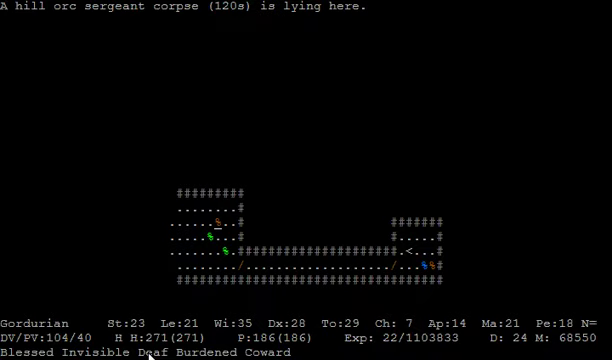
pyautogui.hotkey('shift', 'e')
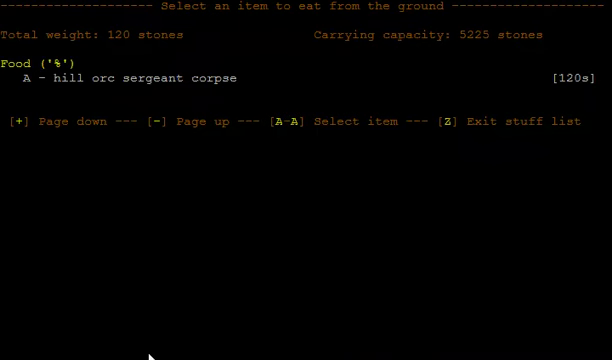
pyautogui.hotkey('shift', 'a')
pyautogui.press('space')
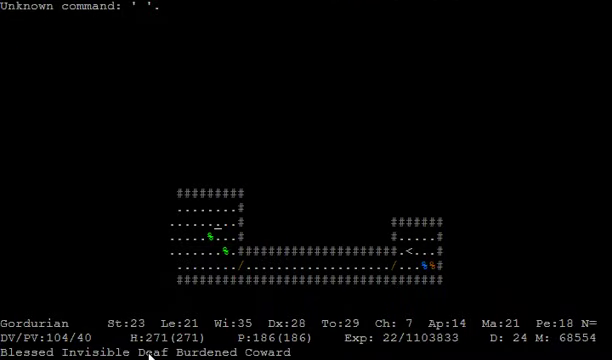
# - Walk west, switch to Very aggressive tactic, and kill the displacer beast
pyautogui.press('1')
pyautogui.press('4')
pyautogui.press('4')
pyautogui.press('4')
pyautogui.press('4')
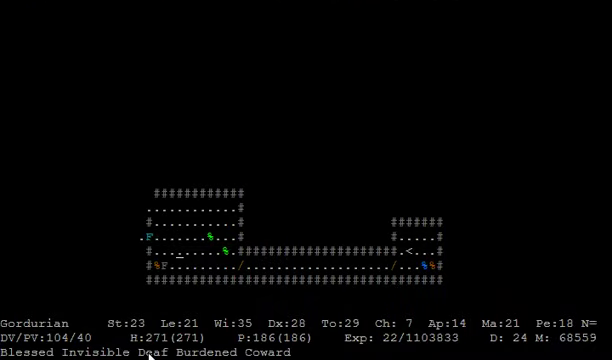
pyautogui.press('4')
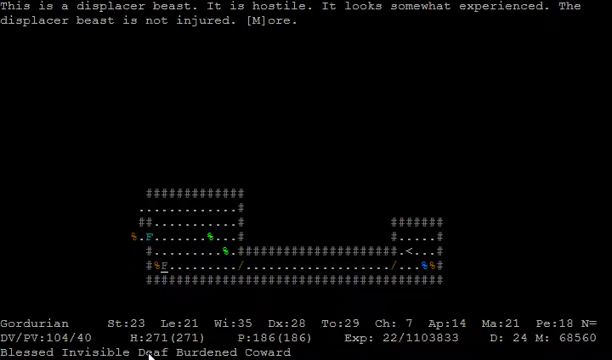
pyautogui.press('space')
pyautogui.press('F2')
pyautogui.press('7')
pyautogui.press('7')
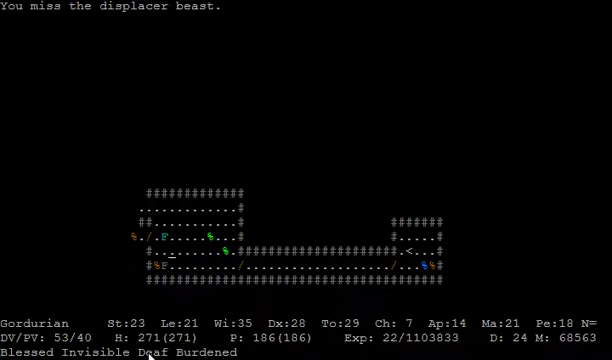
pyautogui.press('7')
pyautogui.press('7')
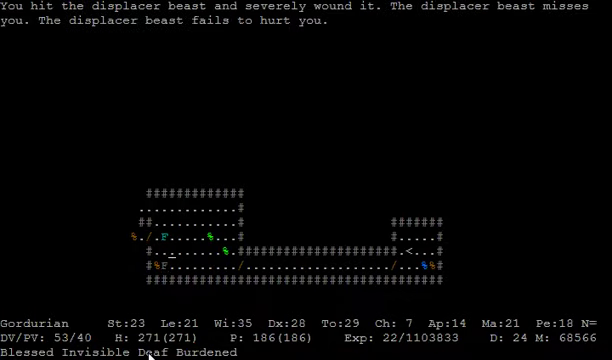
pyautogui.press('space')
pyautogui.press('1')
pyautogui.press('1')
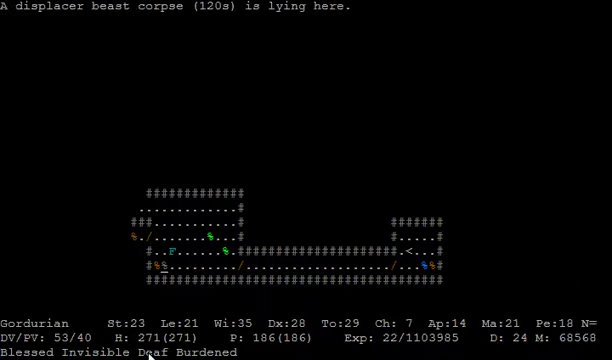
# - Examine the Dorn Beast, switch to Coward tactic, and step west onto the large ration
pyautogui.press('l')
pyautogui.press('Escape')
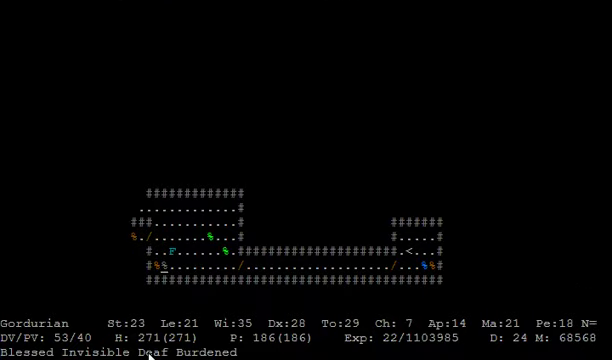
pyautogui.press('F1')
pyautogui.press('5')
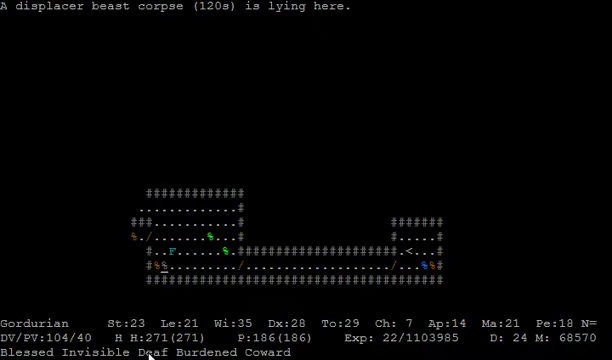
pyautogui.press('4')
# - Move onto the item pile to the west and list the floor items there
pyautogui.press('7')
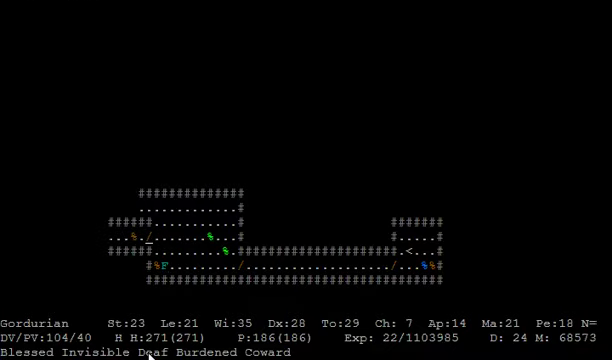
pyautogui.press('7')
pyautogui.press('4')
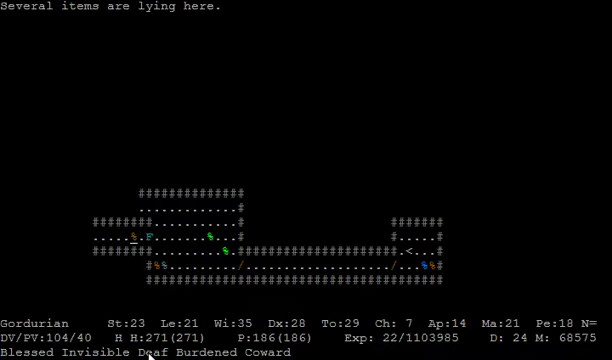
pyautogui.press('l')
pyautogui.press('Escape')
pyautogui.press('4')
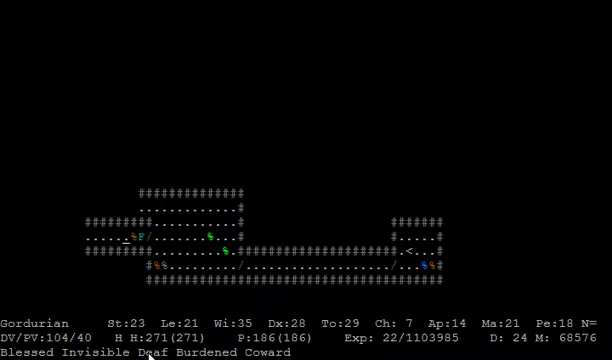
pyautogui.press(':')
pyautogui.press('space')
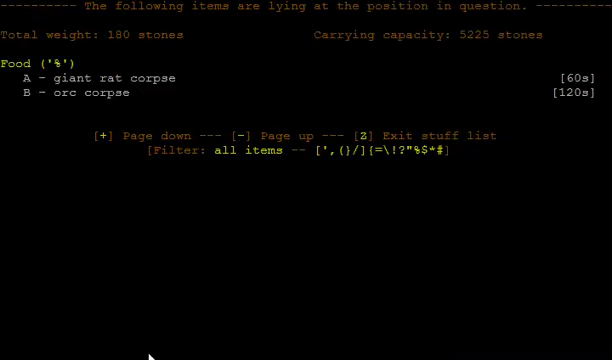
pyautogui.press('z')
# - Examine the tunnel ahead, then walk west and southwest toward the lower room
pyautogui.press('l')
pyautogui.press('4')
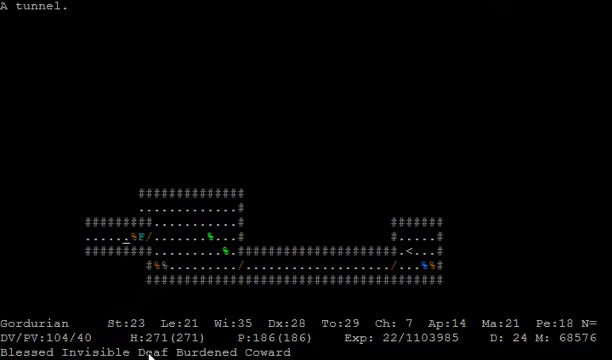
pyautogui.press('4')
pyautogui.press('Escape')
pyautogui.press('4')
pyautogui.press('4')
pyautogui.press('4')
pyautogui.press('4')
pyautogui.press('4')
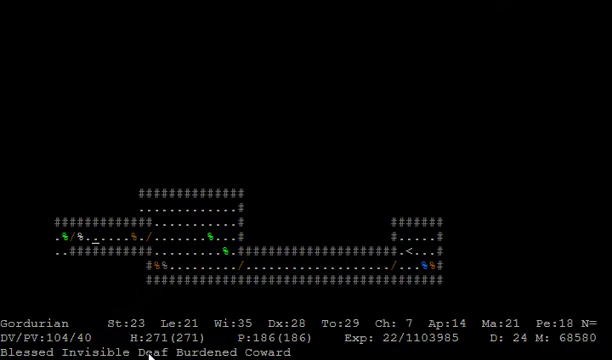
pyautogui.press('4')
pyautogui.press('4')
pyautogui.press('4')
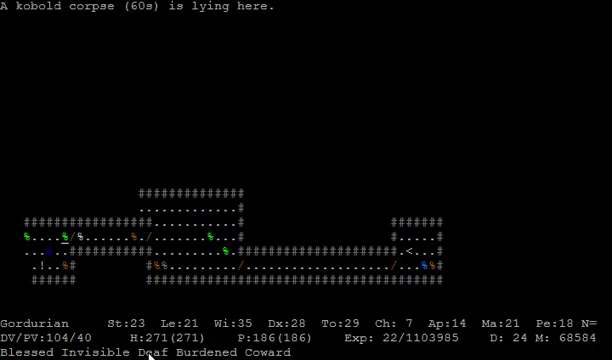
pyautogui.press('1')
# - Burn the master swordsman to ashes with two fire spells, then step onto the troll chief corpse
pyautogui.press('l')
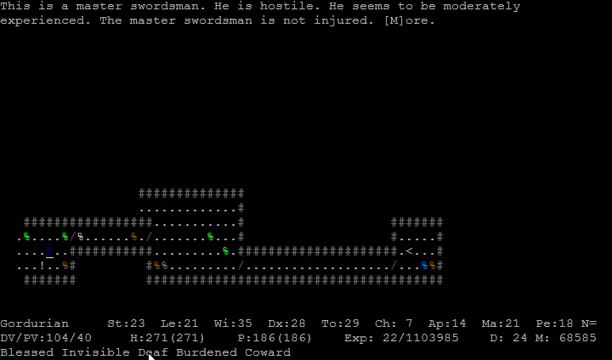
pyautogui.press('space')
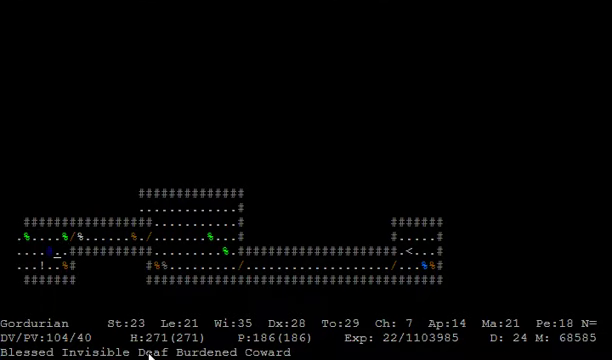
pyautogui.press('Z')
pyautogui.press('a')
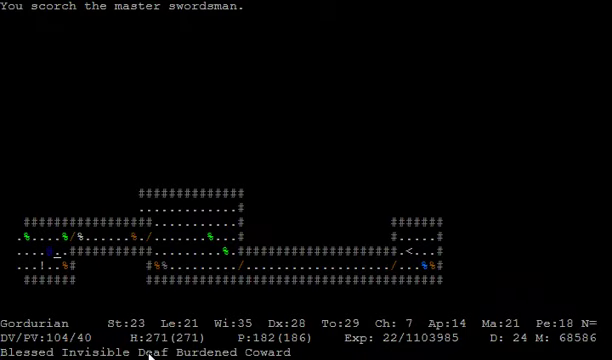
pyautogui.press('Z')
pyautogui.press('a')
pyautogui.press('3')
pyautogui.press('3')
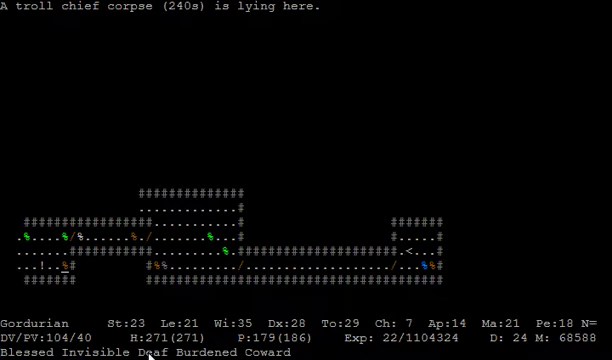
# - Eat the troll chief corpse
pyautogui.press('E')
pyautogui.press('y')
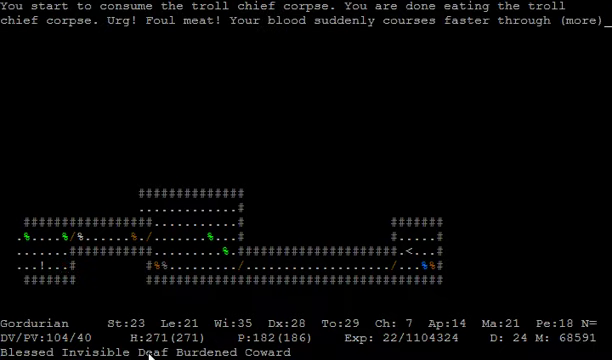
pyautogui.press('space')
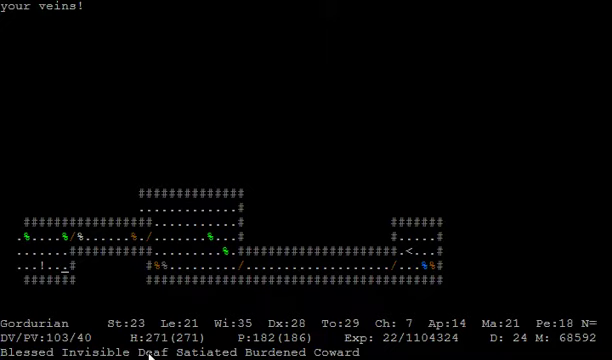
pyautogui.press('Left')
pyautogui.press('Left')
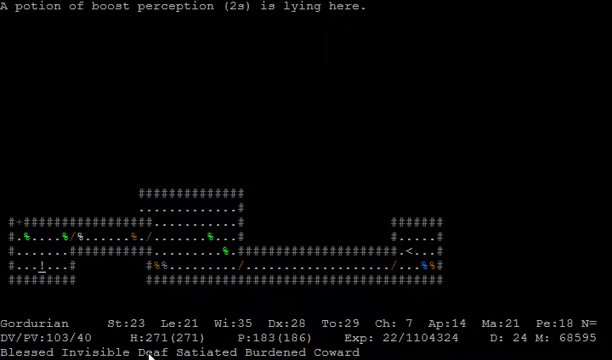
# - Pick up the boost perception potion and go through the northern door into the room
pyautogui.press(',')
pyautogui.press('Home')
pyautogui.press('Home')
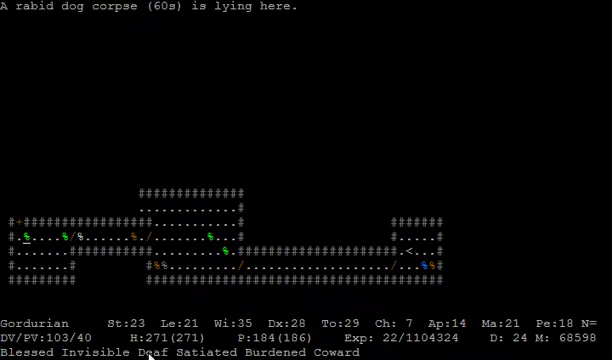
pyautogui.press('Up')
pyautogui.press('Up')
pyautogui.press('Up')
pyautogui.press('Up')
pyautogui.press('Up')
pyautogui.press('Up')
pyautogui.press('Up')
pyautogui.press('Up')
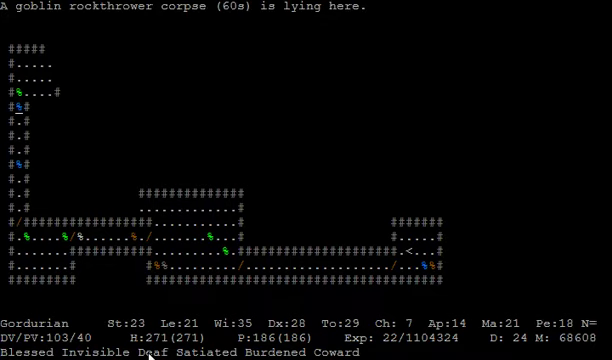
pyautogui.press('Up')
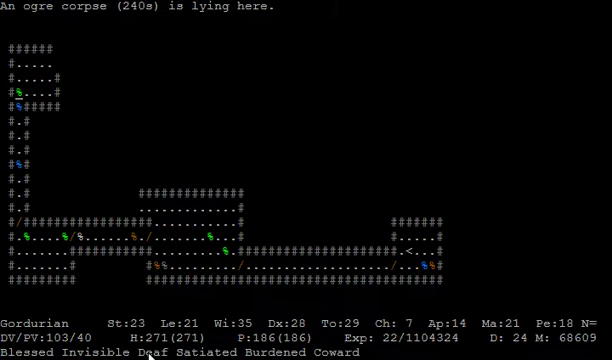
# - Eat the ogre corpse, then walk west to the corpse at the room's left
pyautogui.hotkey('shift', 'e')
pyautogui.hotkey('shift', 'a')
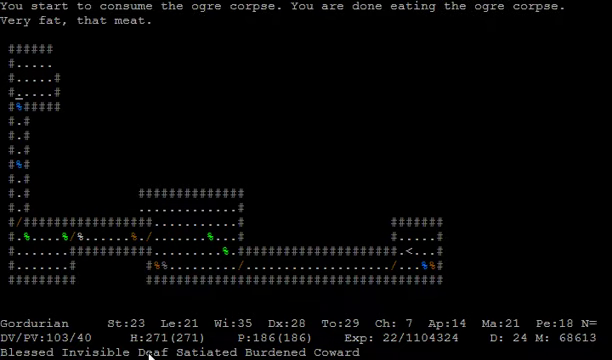
pyautogui.press('Up')
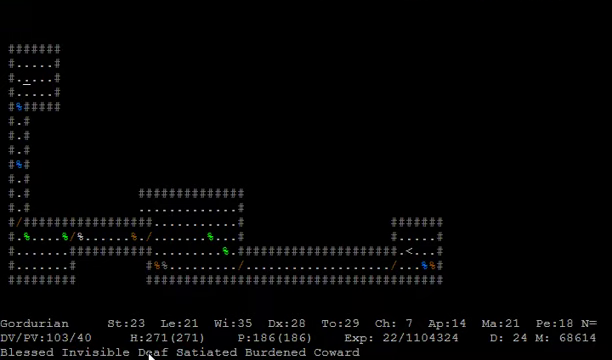
pyautogui.press('Left')
pyautogui.press('Left')
pyautogui.press('Left')
pyautogui.press('Left')
pyautogui.press('Left')
# - Teleport to a chosen spot in the room's corner
pyautogui.press('Right')
pyautogui.press('Right')
pyautogui.press('Right')
pyautogui.press('l')
pyautogui.press('Right')
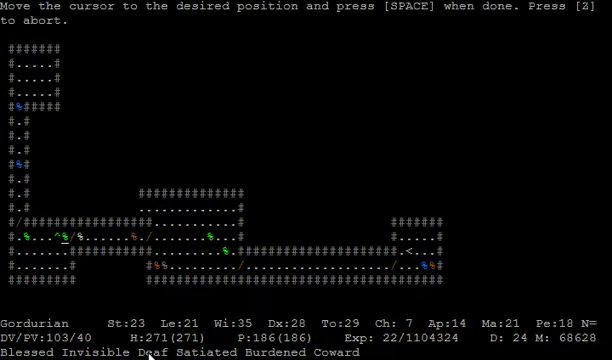
pyautogui.press('Right')
pyautogui.press('Right')
pyautogui.press('Right')
pyautogui.press('Right')
pyautogui.press('pageup')
pyautogui.press('pageup')
pyautogui.press('space')
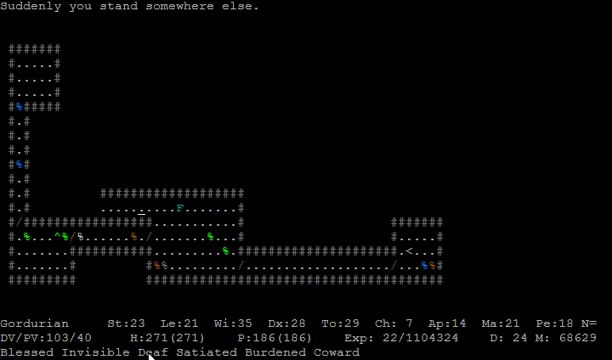
# - Explore northward and set the combat tactic to Very aggressive
pyautogui.press('Left')
pyautogui.press('Left')
pyautogui.press('Left')
pyautogui.press('Left')
pyautogui.press('Left')
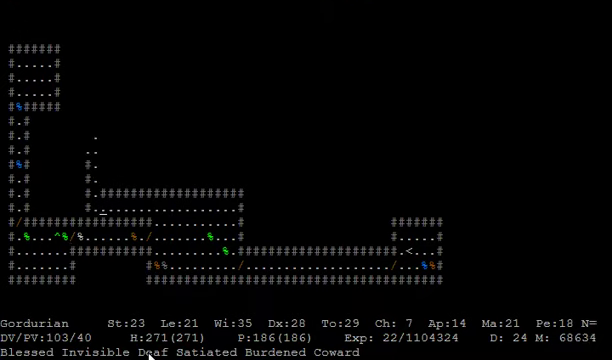
pyautogui.press('Home')
pyautogui.press('Up')
pyautogui.press('Up')
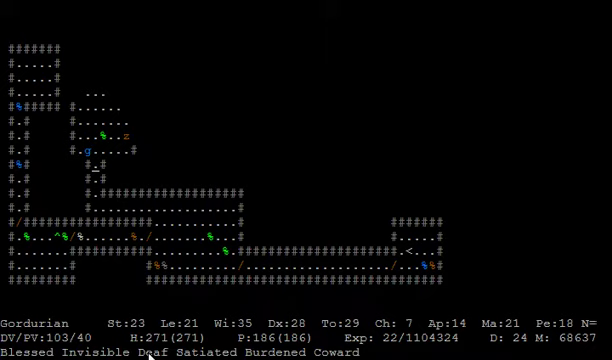
pyautogui.press('T')
pyautogui.press('+')
pyautogui.press('+')
pyautogui.press('+')
pyautogui.press('+')
pyautogui.press('-')
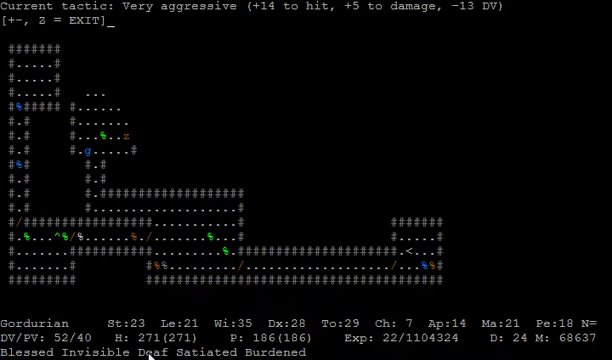
pyautogui.press('z')
# - Kill the goblin and zombie, then move over the rabid dog and hobgoblin corpses
pyautogui.press('Home')
pyautogui.press('Home')
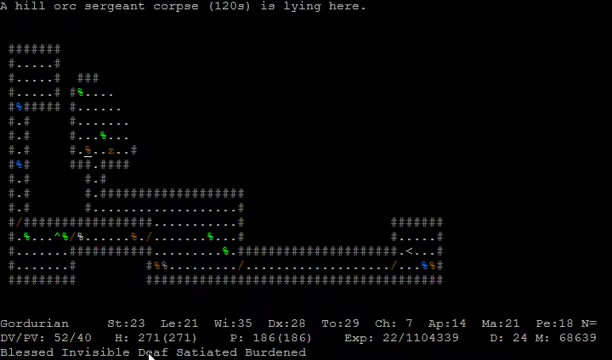
pyautogui.press('Right')
pyautogui.press('Right')
pyautogui.press('pageup')
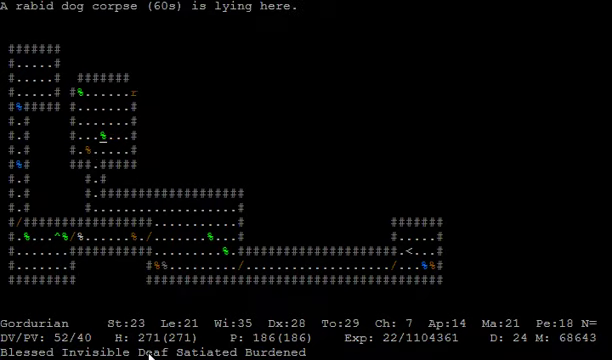
pyautogui.press('Home')
pyautogui.press('Home')
pyautogui.press('Home')
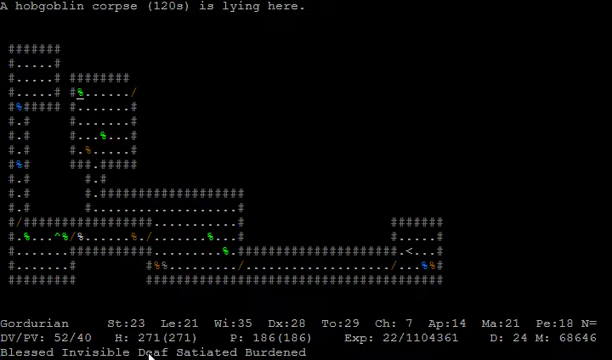
pyautogui.press('Up')
pyautogui.press('Up')
pyautogui.press('Up')
pyautogui.press('Up')
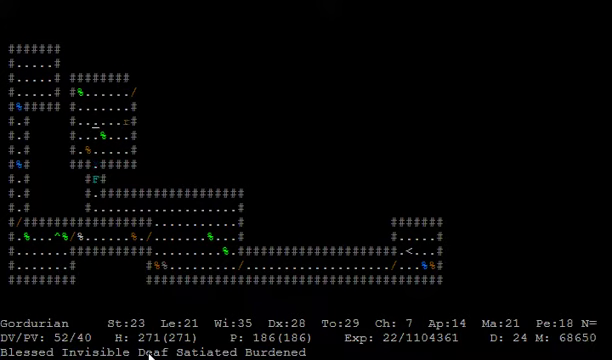
# - Switch to Very aggressive tactic and stab the giant rat
pyautogui.press('Z')
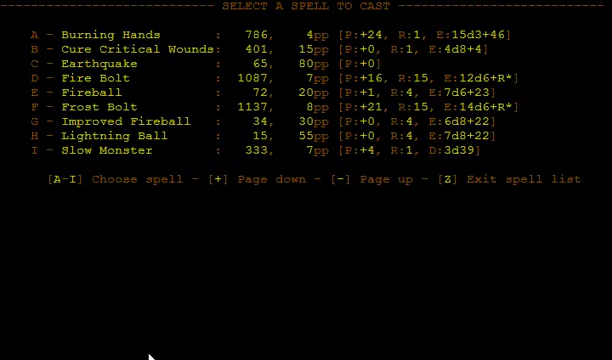
pyautogui.press('Z')
pyautogui.press('Up')
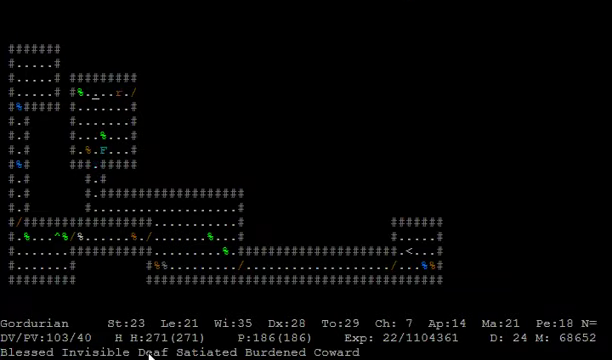
pyautogui.press('Right')
pyautogui.press('Right')
pyautogui.press('T')
pyautogui.press('b')
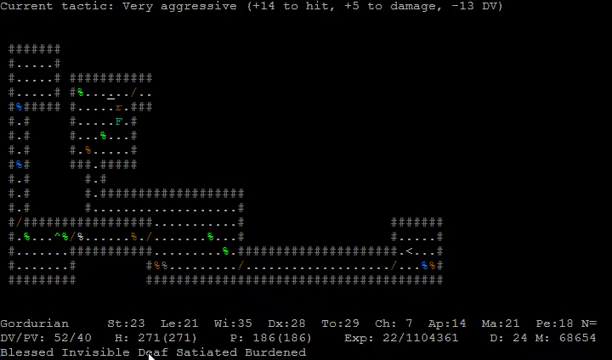
pyautogui.press('pagedown')
pyautogui.press('pagedown')
# - Return to Coward tactic and pick up the potion of poison
pyautogui.press('T')
pyautogui.press('a')
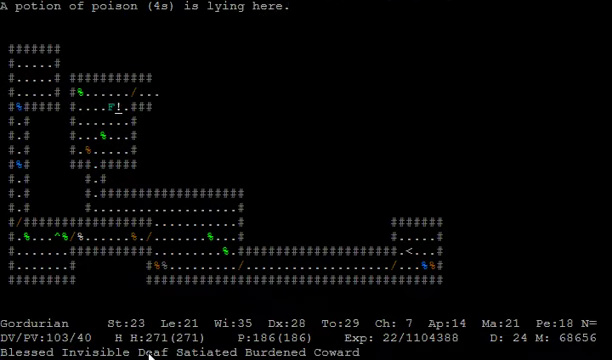
pyautogui.press(',')
# - Leave the room downward and walk east along the corridor
pyautogui.press('End')
pyautogui.press('End')
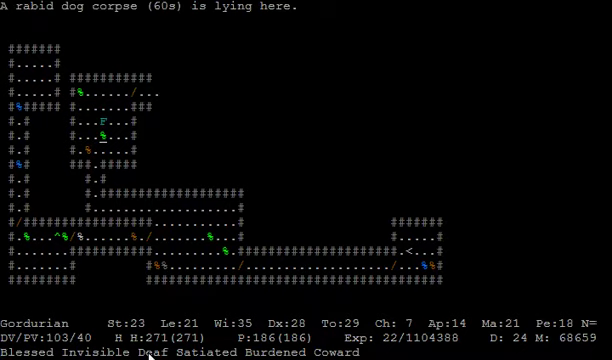
pyautogui.press('End')
pyautogui.press('Down')
pyautogui.press('Down')
pyautogui.press('Down')
pyautogui.press('pagedown')
pyautogui.press('Right')
pyautogui.press('Right')
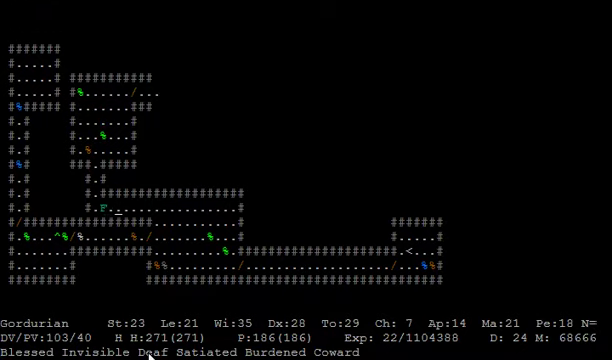
pyautogui.press('Right')
pyautogui.press('Right')
pyautogui.press('Right')
pyautogui.press('Right')
pyautogui.press('Right')
pyautogui.press('Right')
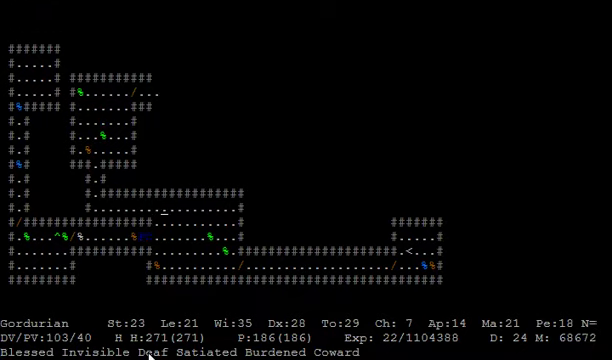
pyautogui.press('Right')
# - Hit the Dorn Beast to the west with two Fire Bolts
pyautogui.press('Z')
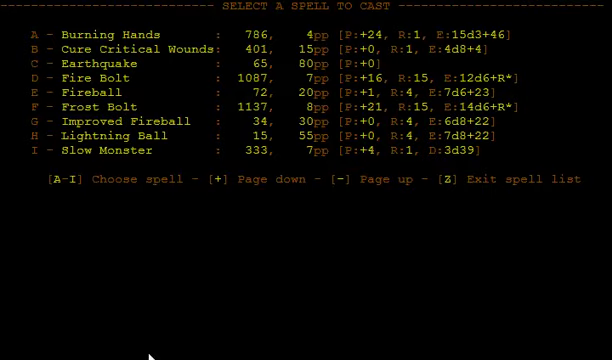
pyautogui.press('d')
pyautogui.press('Left')
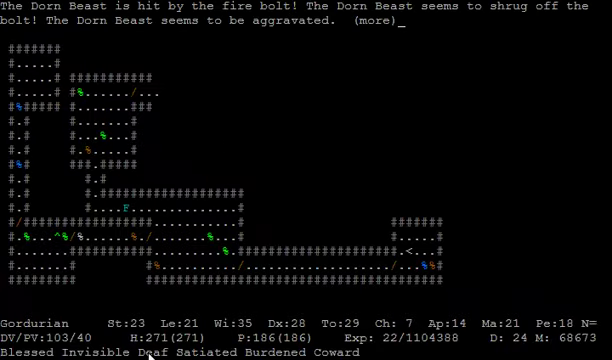
pyautogui.press('space')
pyautogui.press('space')
pyautogui.press('Z')
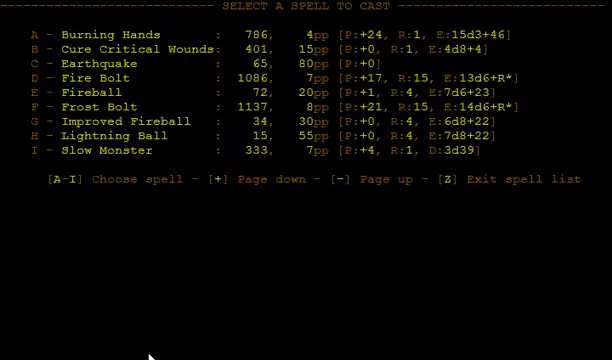
pyautogui.press('d')
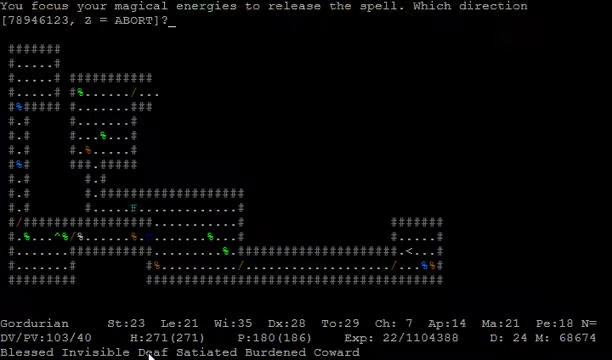
pyautogui.press('Left')
# - Cast two more Fire Bolts west at the Dorn Beast
pyautogui.press('Z')
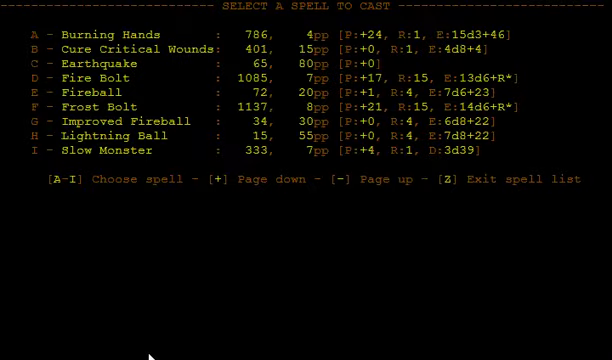
pyautogui.press('d')
pyautogui.press('Left')
pyautogui.press('Z')
pyautogui.press('d')
pyautogui.press('Left')
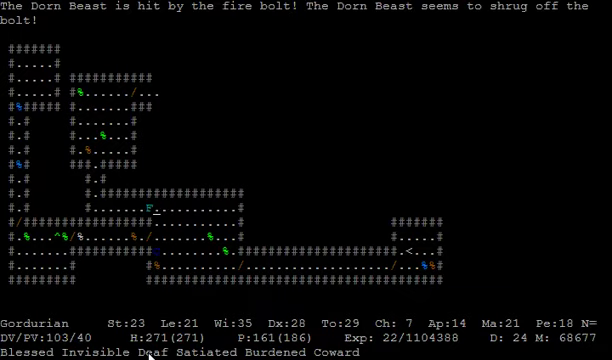
# - Check the tactic and the Dorn Beast's description, then finish it with a Fire Bolt
pyautogui.press('T')
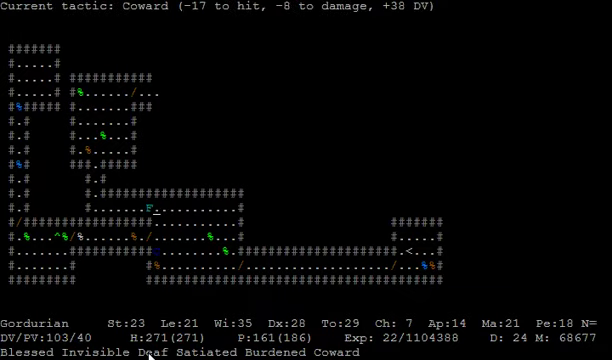
pyautogui.press('l')
pyautogui.press('Left')
pyautogui.press('space')
pyautogui.press('T')
pyautogui.press('Z')
pyautogui.press('d')
pyautogui.press('Left')
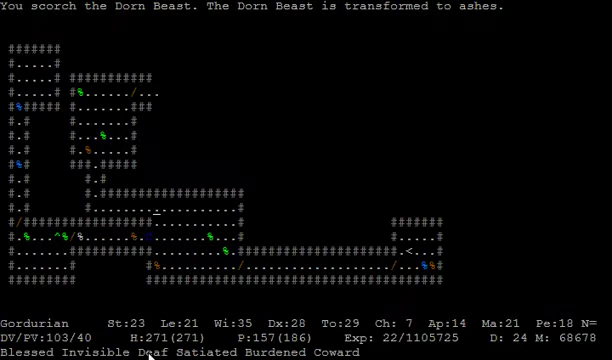
# - Examine the blue monster to the south, then walk west and north onto the corpse
pyautogui.press('Left')
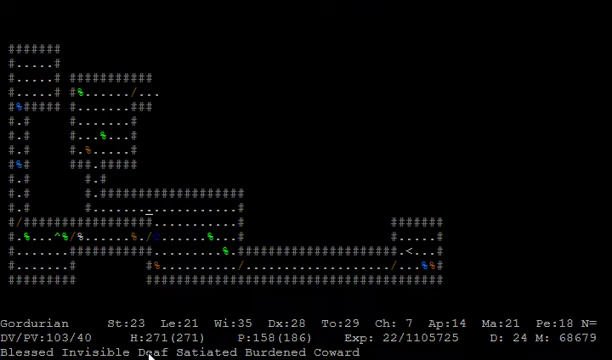
pyautogui.press('l')
pyautogui.press('space')
pyautogui.press('Left')
pyautogui.press('Left')
pyautogui.press('Left')
pyautogui.press('Up')
pyautogui.press('Up')
pyautogui.press('Up')
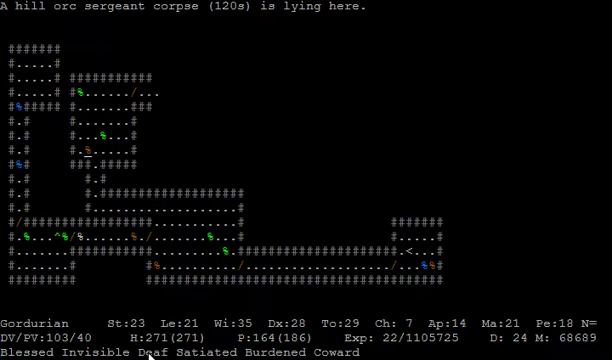
# - Eat an herb from the pack, then the hill orc sergeant corpse
pyautogui.hotkey('shift', 'e')
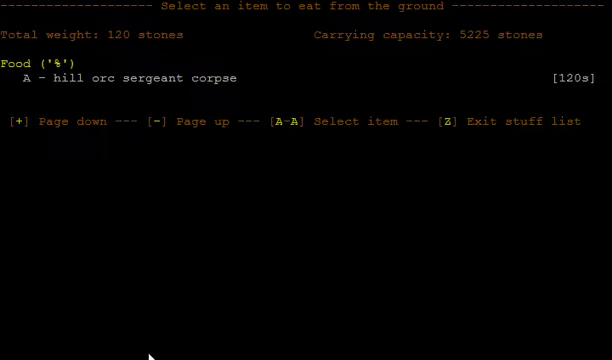
pyautogui.press('z')
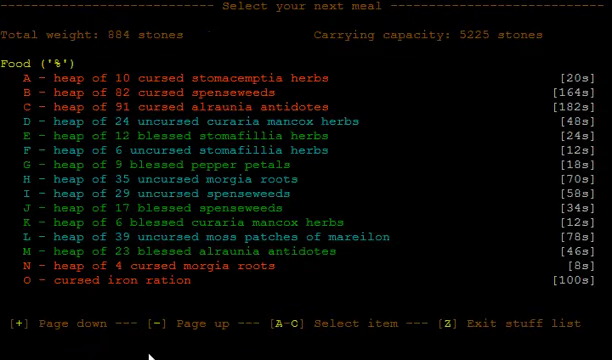
pyautogui.press('a')
pyautogui.press('space')
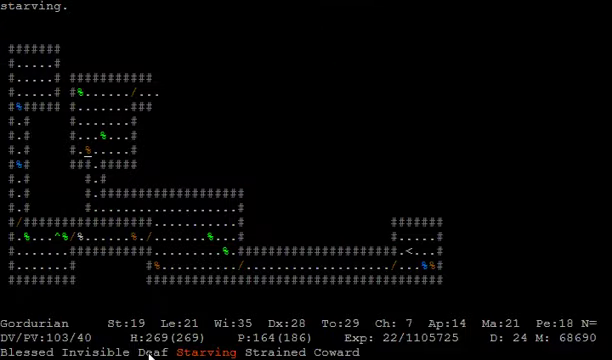
pyautogui.hotkey('shift', 'e')
pyautogui.press('a')
pyautogui.press('space')
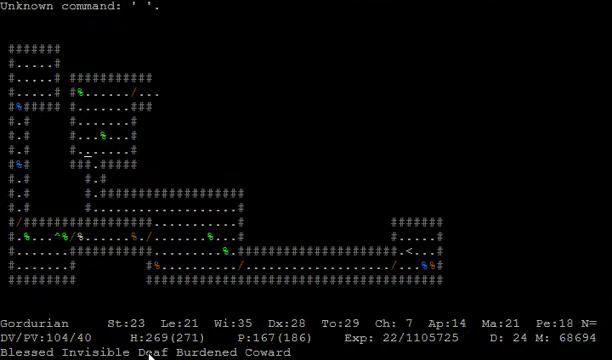
# - Head northeast into the upper corridor, run east past the corpses, and pick up the amulet
pyautogui.press('Right')
pyautogui.press('KP_9')
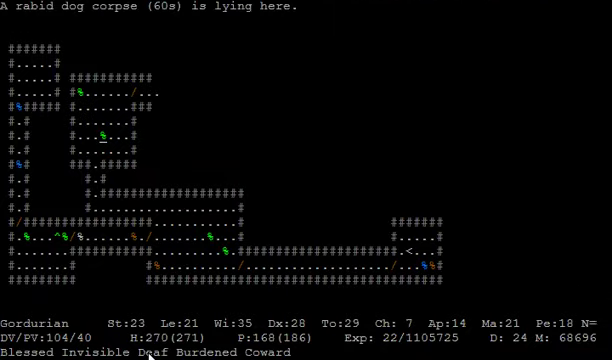
pyautogui.press('KP_9')
pyautogui.press('KP_9')
pyautogui.press('KP_9')
pyautogui.press('Right')
pyautogui.hotkey('shift', 'Right')
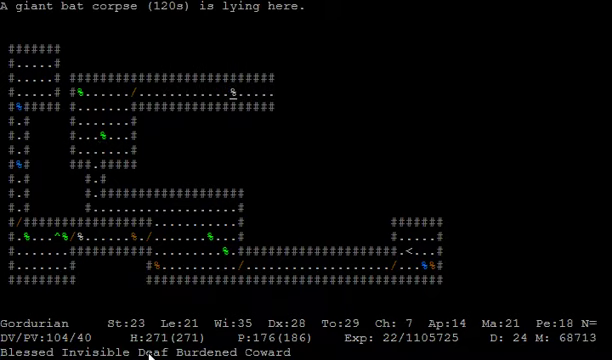
pyautogui.hotkey('shift', 'Right')
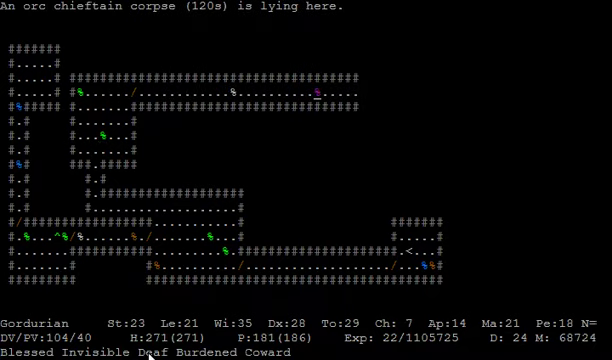
pyautogui.hotkey('shift', 'Right')
pyautogui.press('Right')
pyautogui.press('Right')
pyautogui.press('Right')
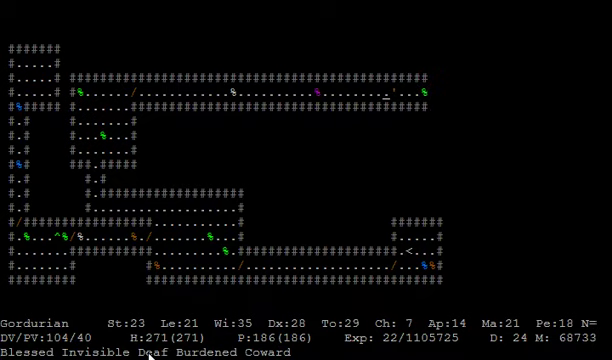
pyautogui.press('Right')
pyautogui.press(',')
# - Eat the pixie corpse farther east, then move onto the goblin rockthrower corpse
pyautogui.hotkey('shift', 'Right')
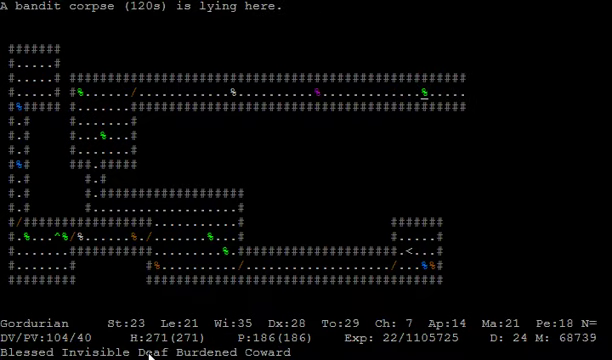
pyautogui.hotkey('shift', 'Right')
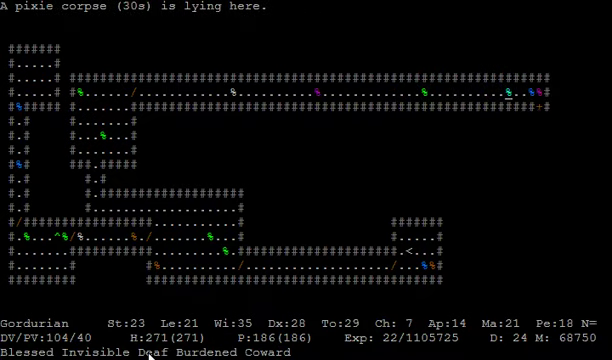
pyautogui.hotkey('shift', 'e')
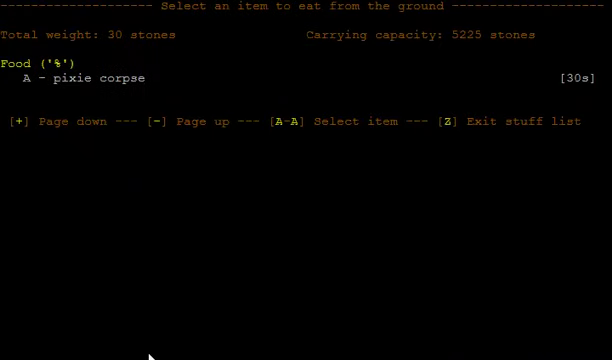
pyautogui.hotkey('shift', 'a')
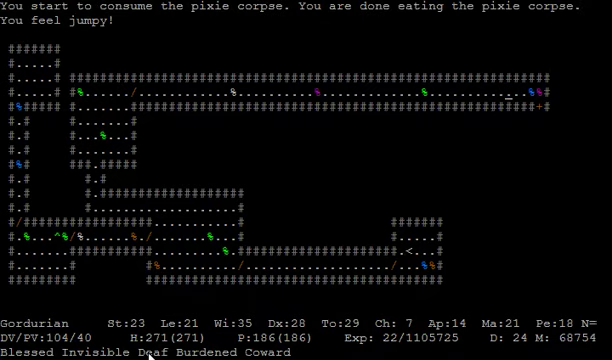
pyautogui.press('space')
pyautogui.hotkey('shift', 'Right')
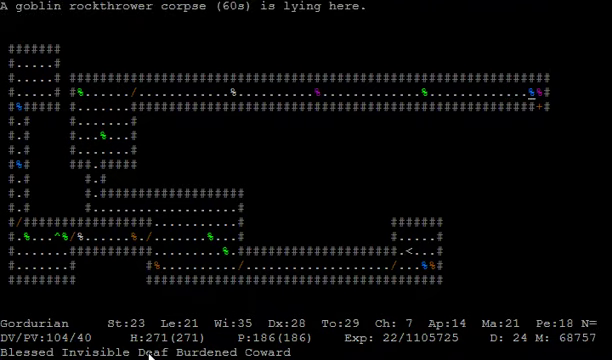
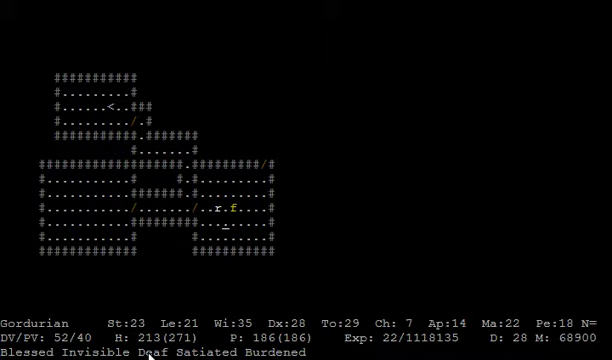
# - Finish off the wererat and head northeast into the unexplored room
pyautogui.press('7')
pyautogui.press('7')
pyautogui.press('6')
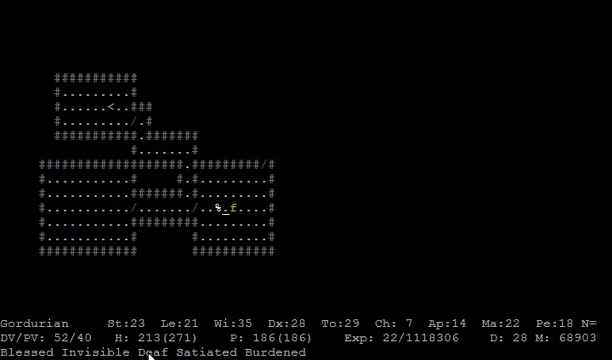
pyautogui.press('9')
pyautogui.press('9')
pyautogui.press('6')
pyautogui.press('6')
pyautogui.press('9')
pyautogui.press('9')
pyautogui.press('6')
pyautogui.press('6')
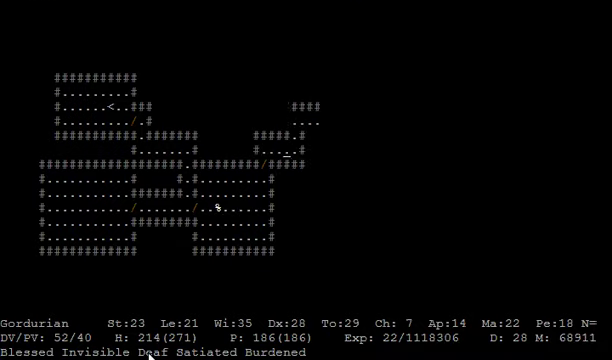
pyautogui.press('9')
pyautogui.press('9')
# - Kill the white worm to the southeast and follow the corridor south into the new room
pyautogui.press('3')
pyautogui.press('3')
pyautogui.press('6')
pyautogui.press('9')
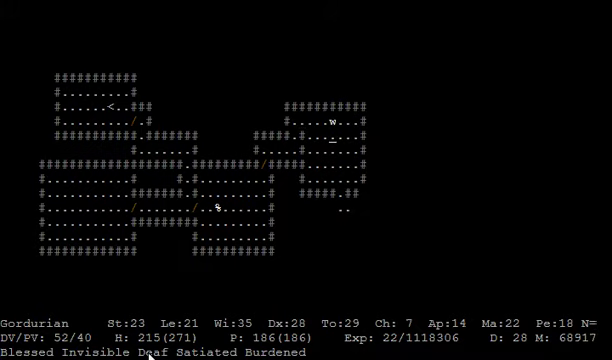
pyautogui.press('8')
pyautogui.press('8')
pyautogui.press('3')
pyautogui.press('3')
pyautogui.press('2')
pyautogui.press('2')
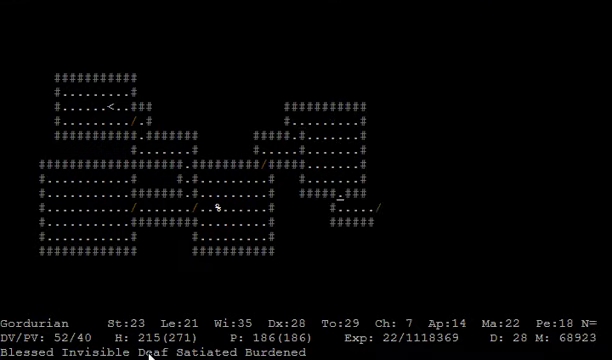
pyautogui.press('2')
pyautogui.press('6')
pyautogui.press('6')
pyautogui.press('6')
pyautogui.press('3')
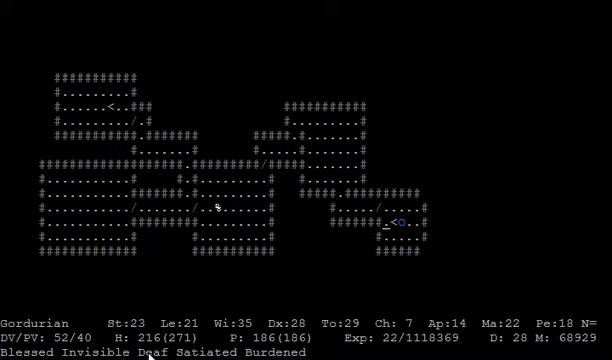
# - Step onto the up staircase, examine the ogre lord, and set Very aggressive tactics
pyautogui.press('6')
pyautogui.press('l')
pyautogui.press('9')
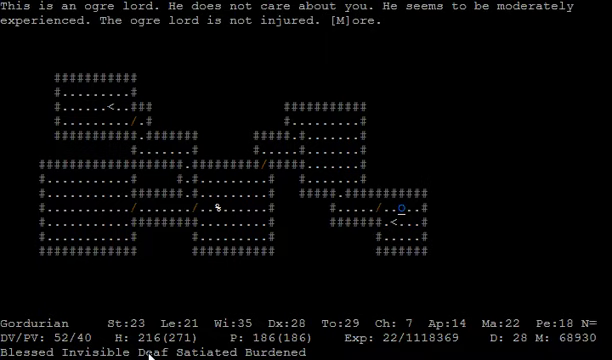
pyautogui.press('Escape')
pyautogui.hotkey('shift', 't')
pyautogui.press('b')
# - Melee the ogre lord to the northeast until it dies
pyautogui.press('9')
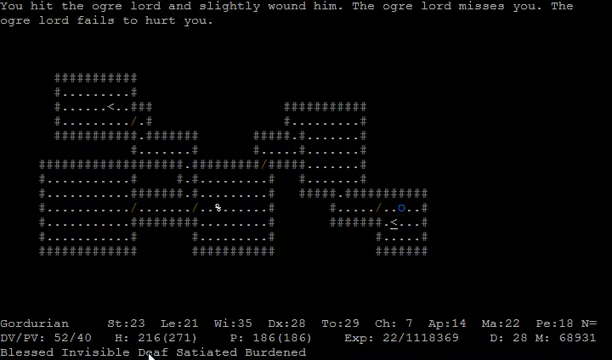
pyautogui.press('9')
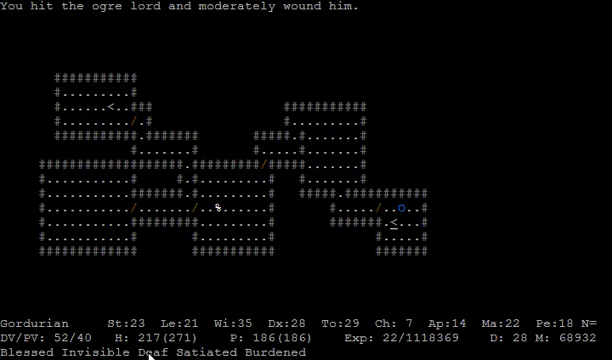
pyautogui.press('9')
pyautogui.press('9')
pyautogui.press('9')
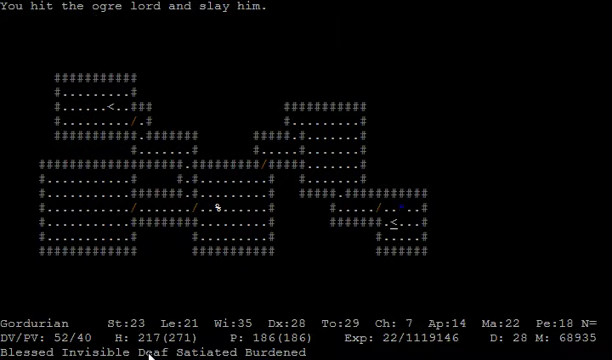
pyautogui.press('9')
# - Switch to Coward tactics, search nearby, and walk back west to the doorway
pyautogui.hotkey('shift', 't')
pyautogui.press('6')
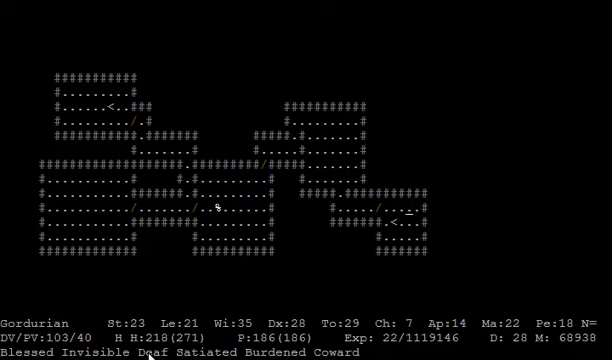
pyautogui.press('6')
pyautogui.press('2')
pyautogui.press('2')
pyautogui.press('s')
pyautogui.press('4')
pyautogui.press('4')
pyautogui.press('4')
pyautogui.press('7')
pyautogui.press('7')
pyautogui.press('4')
pyautogui.press('4')
pyautogui.press('4')
# - Walk north up the room, searching for hidden things, and open the northeast door
pyautogui.press('8')
pyautogui.press('7')
pyautogui.press('9')
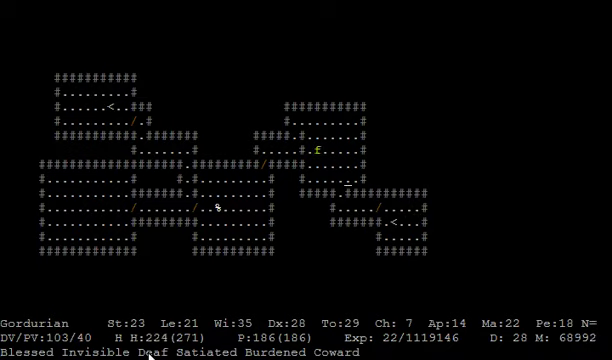
pyautogui.press('8')
pyautogui.press('2')
pyautogui.press('s')
pyautogui.press('8')
pyautogui.press('8')
pyautogui.press('8')
pyautogui.press('s')
pyautogui.press('8')
pyautogui.press('s')
pyautogui.press('s')
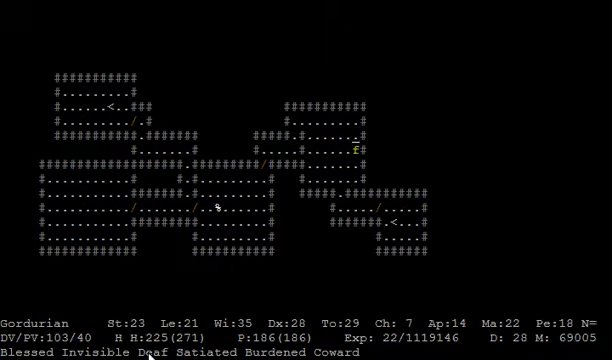
pyautogui.press('s')
pyautogui.press('9')
pyautogui.press('9')
# - Enter the northern rooms and examine the gelatinous cube
pyautogui.press('6')
pyautogui.press('6')
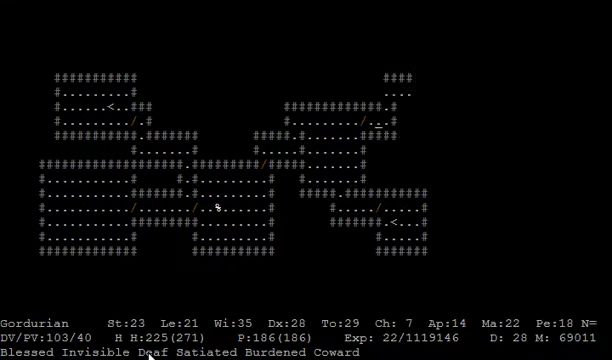
pyautogui.press('8')
pyautogui.press('8')
pyautogui.press('6')
pyautogui.press('6')
pyautogui.press('6')
pyautogui.press('l')
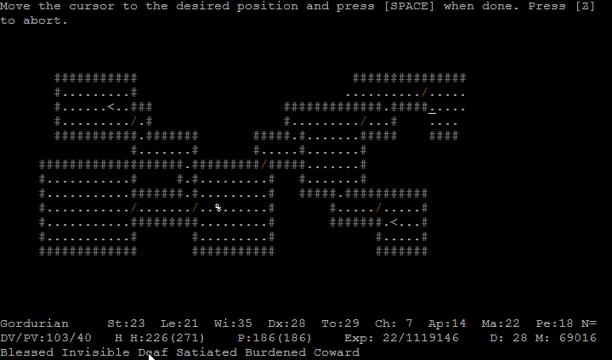
pyautogui.press('z')
pyautogui.press('6')
pyautogui.press('6')
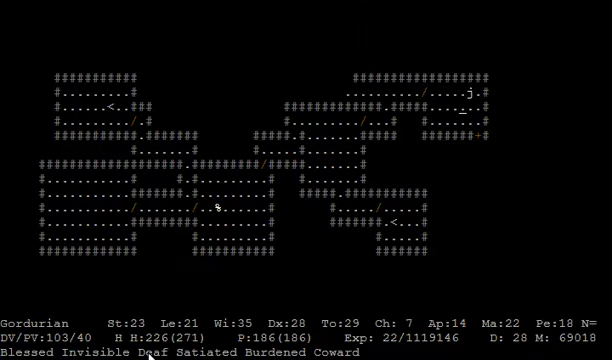
pyautogui.press('l')
pyautogui.press('space')
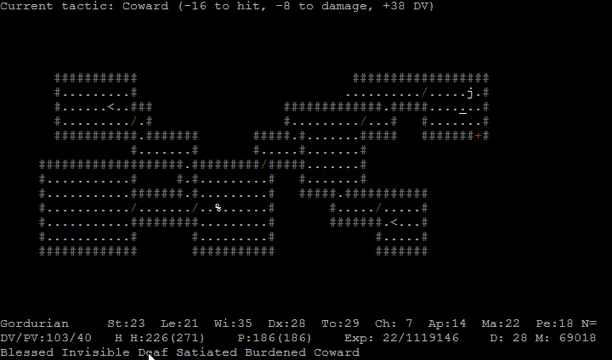
# - Burn the gelatinous cube to death with Burning Hands
pyautogui.press('x')
pyautogui.press('6')
pyautogui.press('space')
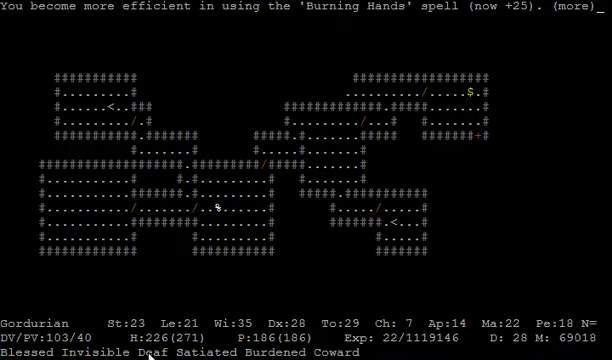
pyautogui.press('space')
# - Pick up the cube's gold and force the stuck door to head south
pyautogui.press('9')
pyautogui.press(',')
pyautogui.press('3')
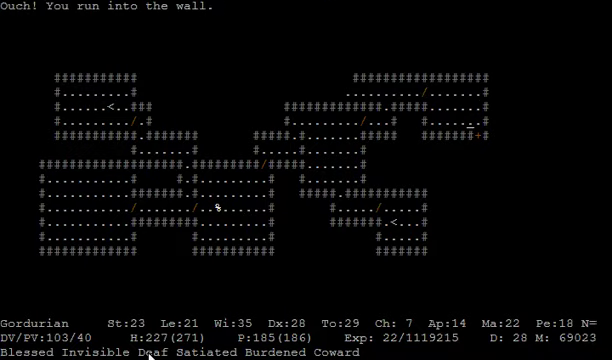
pyautogui.press('2')
pyautogui.press('2')
pyautogui.press('2')
pyautogui.press('2')
pyautogui.press('2')
pyautogui.press('2')
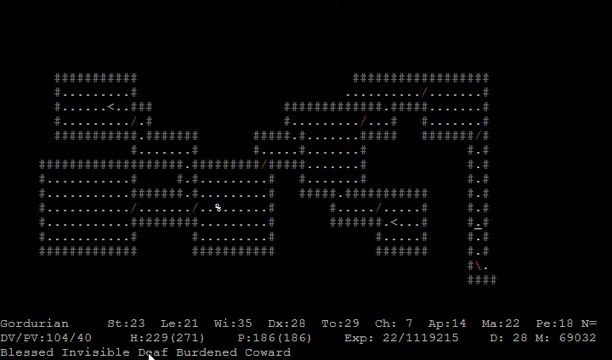
pyautogui.press('2')
pyautogui.press('2')
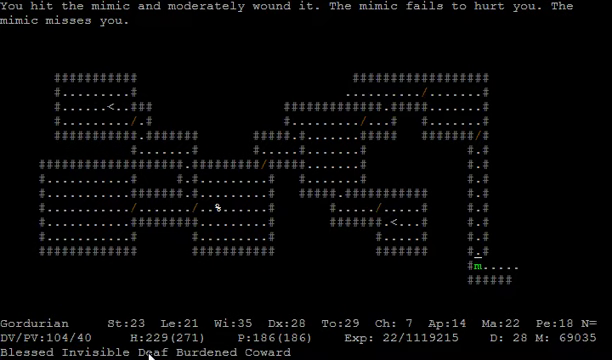
# - Keep Coward tactics, burn the mimic with a fire spell, and move past it
pyautogui.press('space')
pyautogui.press('F7')
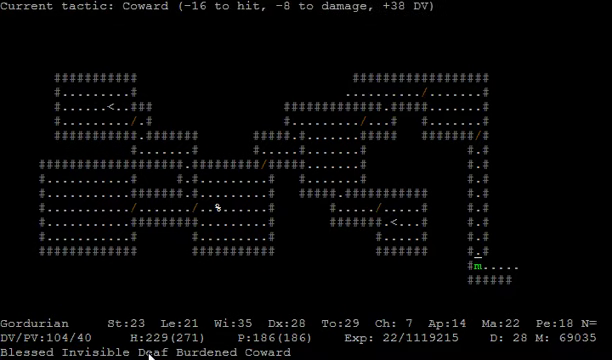
pyautogui.press('Z')
pyautogui.press('a')
pyautogui.press('2')
pyautogui.press('2')
pyautogui.press('2')
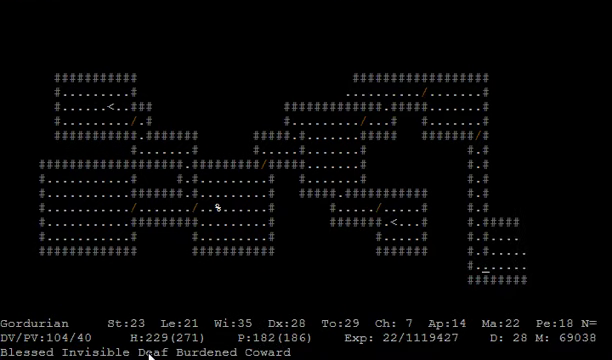
pyautogui.press('9')
# - Go Very aggressive to kill the goblin slavemaster, examine the greater daemon, and revert to Coward
pyautogui.press('6')
pyautogui.press('F2')
pyautogui.press('6')
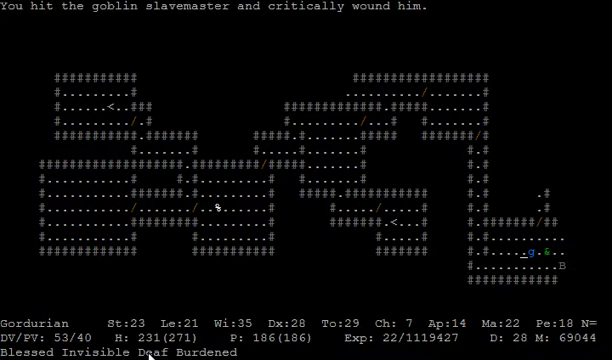
pyautogui.press('6')
pyautogui.press('l')
pyautogui.press('6')
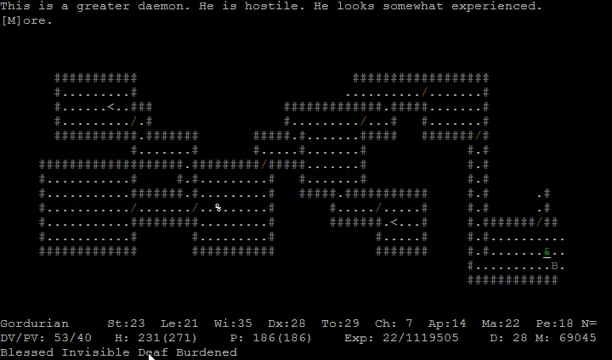
pyautogui.press('Escape')
pyautogui.press('F7')
# - Cast Fire Bolt east at the greater daemon twice and check the current tactic
pyautogui.press('Z')
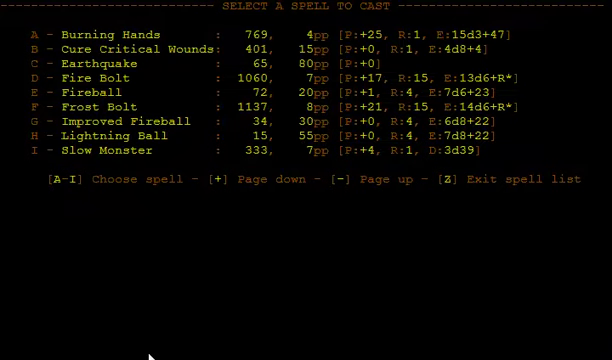
pyautogui.press('d')
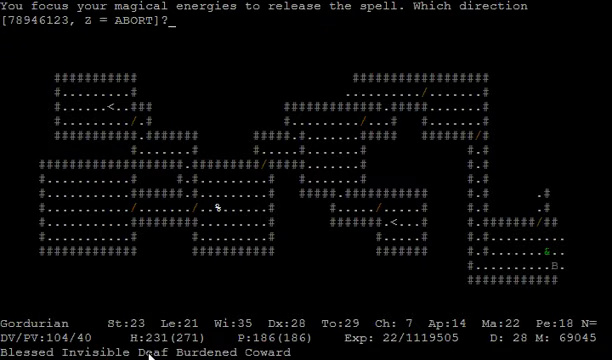
pyautogui.press('6')
pyautogui.press('Z')
pyautogui.press('d')
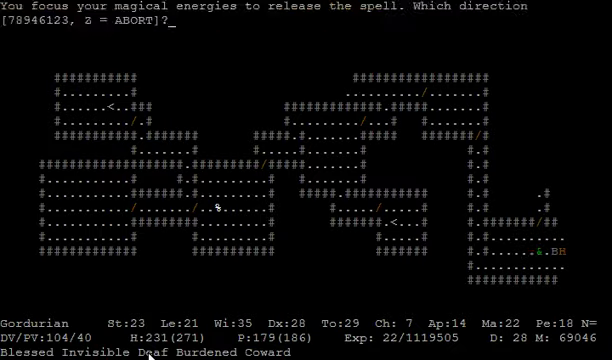
pyautogui.press('6')
pyautogui.press('space')
pyautogui.press('space')
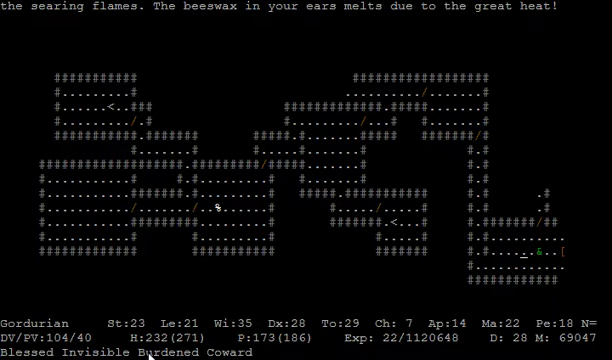
pyautogui.press('[')
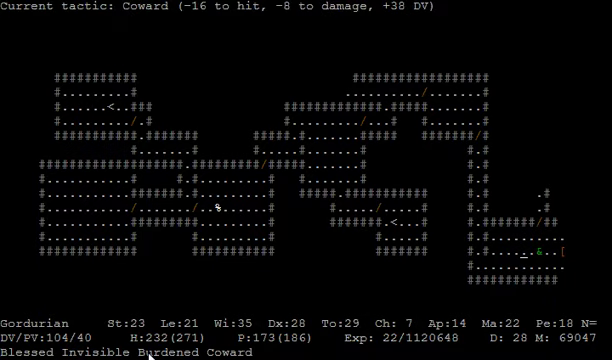
# - Fire a third bolt, examine the daemon, wait two turns, and reopen the spell list
pyautogui.press('Z')
pyautogui.press('d')
pyautogui.press('6')
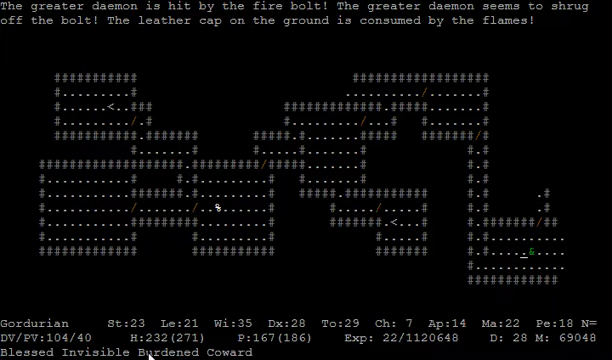
pyautogui.press('[')
pyautogui.press('l')
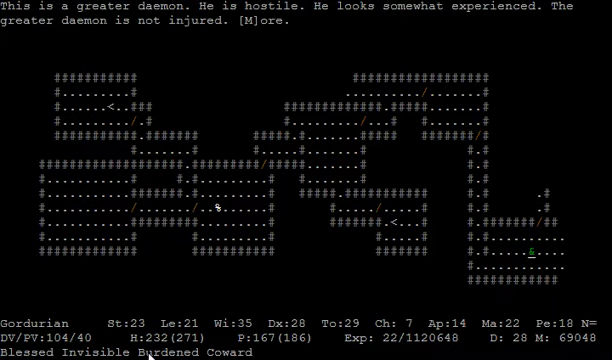
pyautogui.press('Escape')
pyautogui.press('[')
pyautogui.press('.')
pyautogui.press('.')
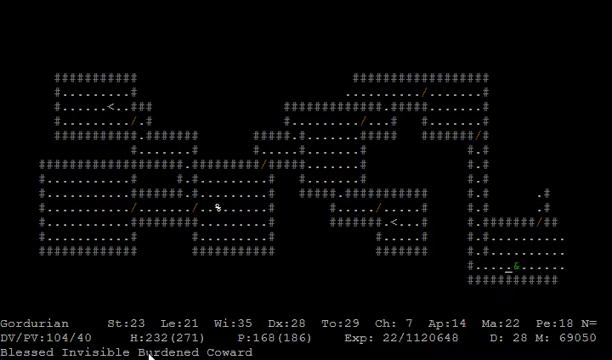
pyautogui.press('.')
pyautogui.press('.')
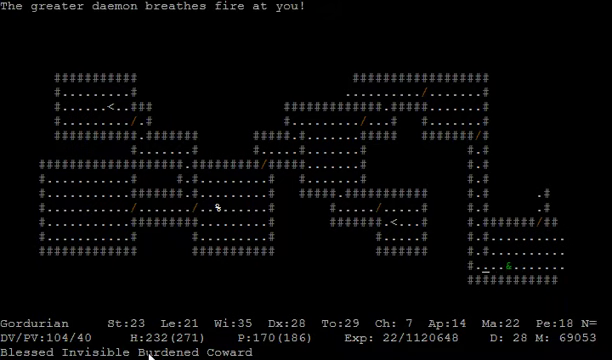
pyautogui.press('Z')
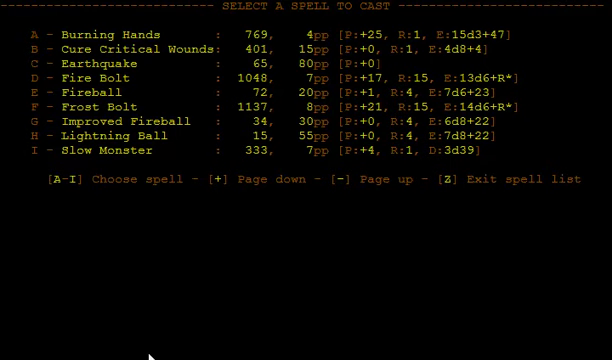
# - Cast Frost Bolt at the greater daemon three times
pyautogui.press('f')
pyautogui.press('6')
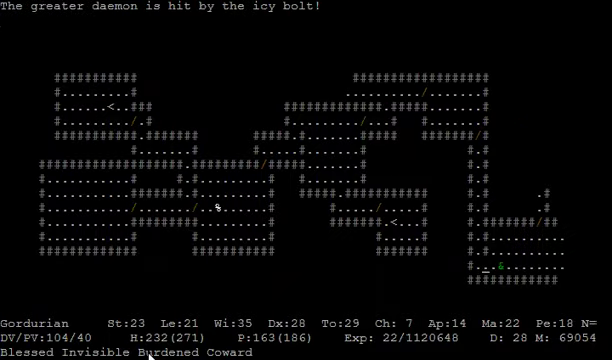
pyautogui.press('Z')
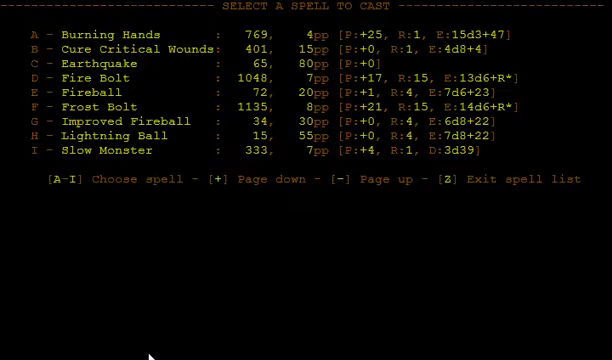
pyautogui.press('f')
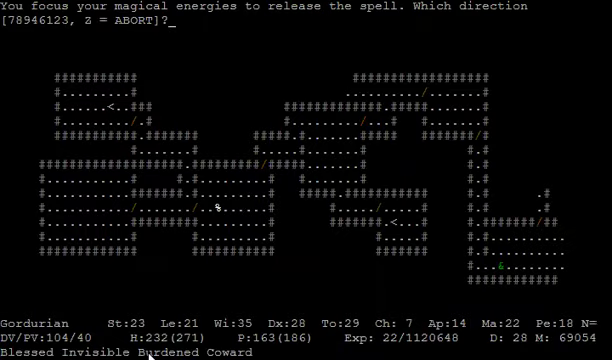
pyautogui.press('*')
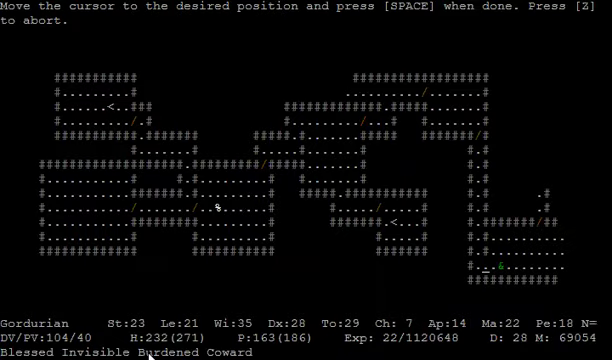
pyautogui.press('space')
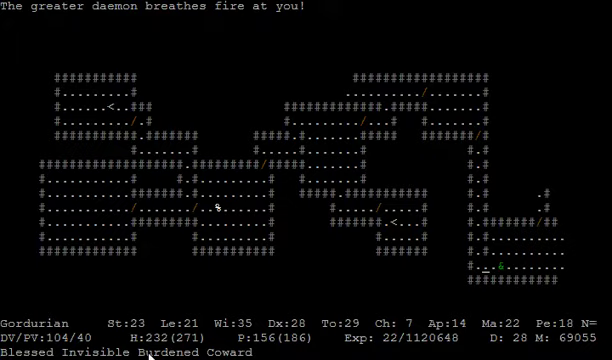
pyautogui.press('Z')
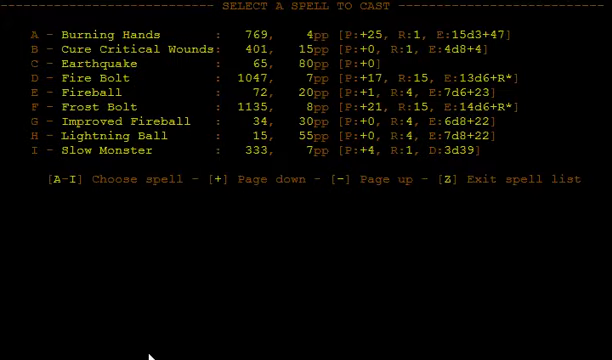
pyautogui.press('f')
pyautogui.press('4')
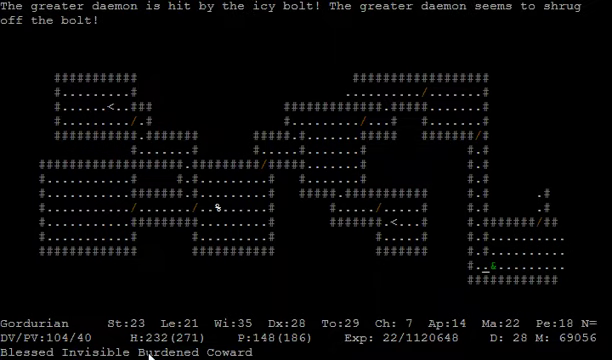
# - Check the daemon, melee it to death on Very aggressive, then restore Coward tactics
pyautogui.press('l')
pyautogui.press('space')
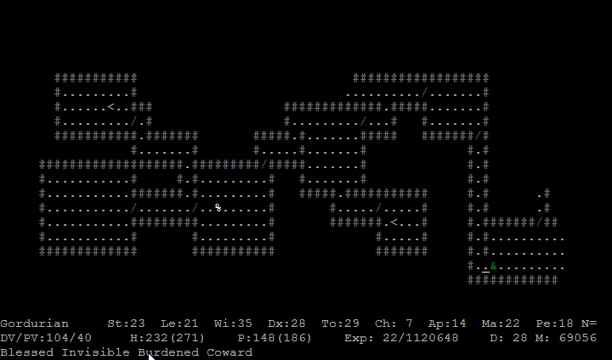
pyautogui.hotkey('shift', 't')
pyautogui.press('b')
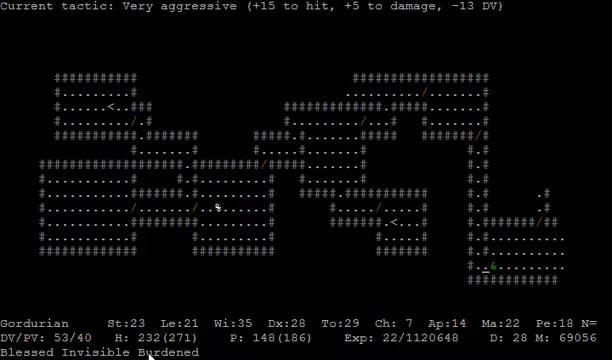
pyautogui.press('6')
pyautogui.press('6')
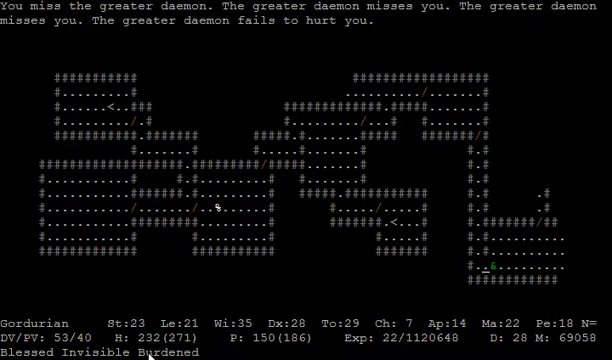
pyautogui.press('6')
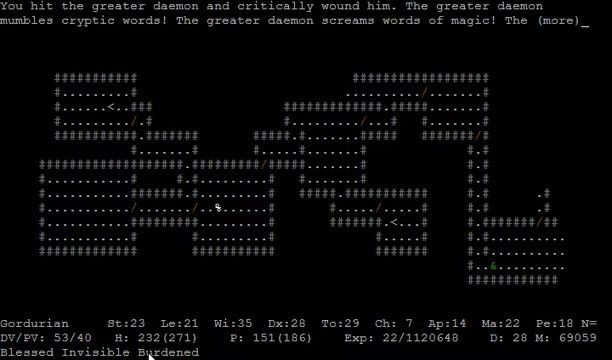
pyautogui.press('space')
pyautogui.press('F6')
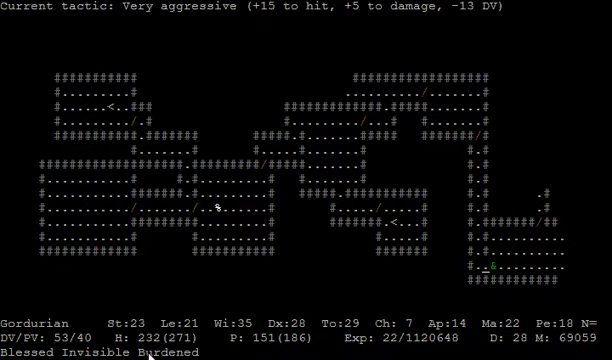
pyautogui.press('6')
pyautogui.press('F1')
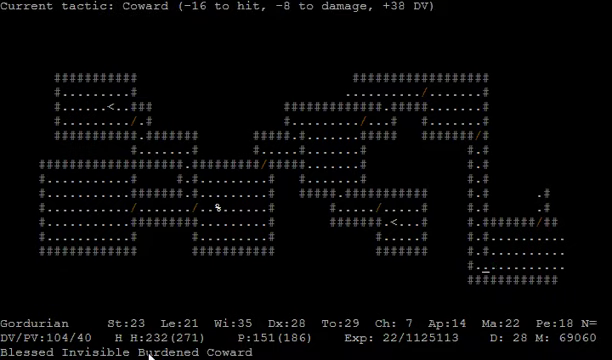
# - Walk north up the corridor, search out the secret door, and open it
pyautogui.press('9')
pyautogui.press('6')
pyautogui.press('6')
pyautogui.press('6')
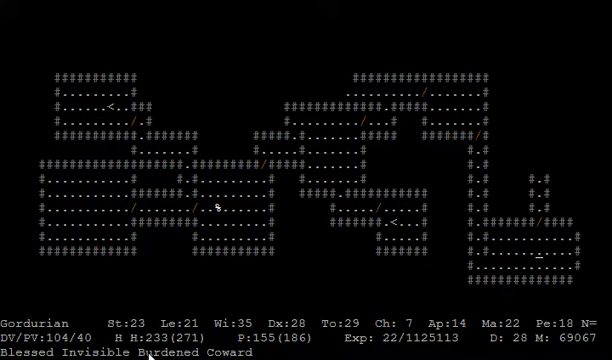
pyautogui.press('8')
pyautogui.press('8')
pyautogui.press('8')
pyautogui.press('8')
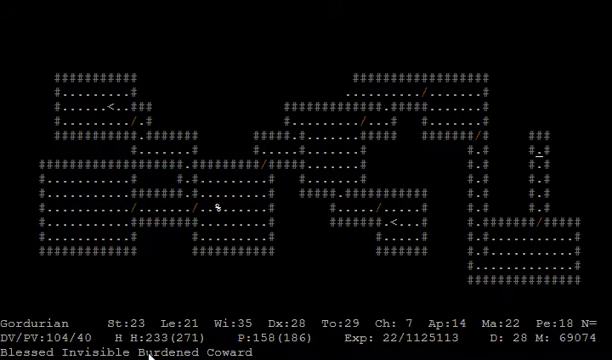
pyautogui.press('s')
pyautogui.press('space')
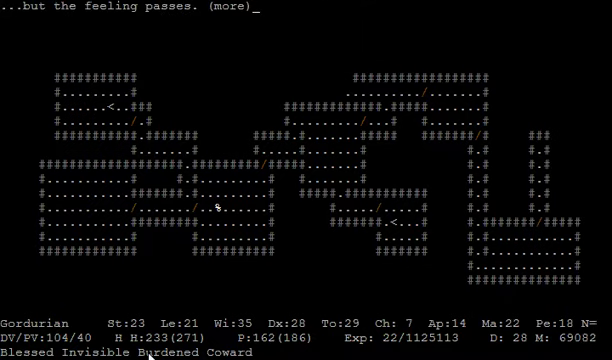
pyautogui.press('space')
pyautogui.press('8')
pyautogui.press('y')
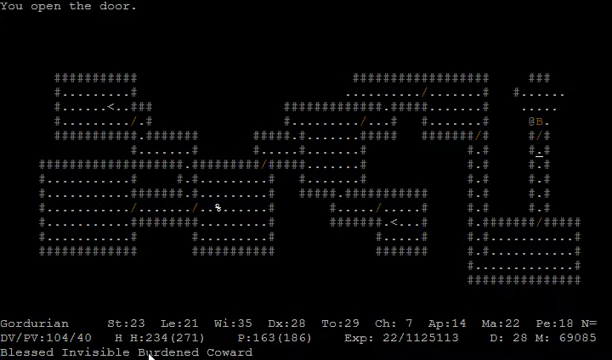
# - Kill the large bat and the dark sage beyond the door
pyautogui.press('s')
pyautogui.press('6')
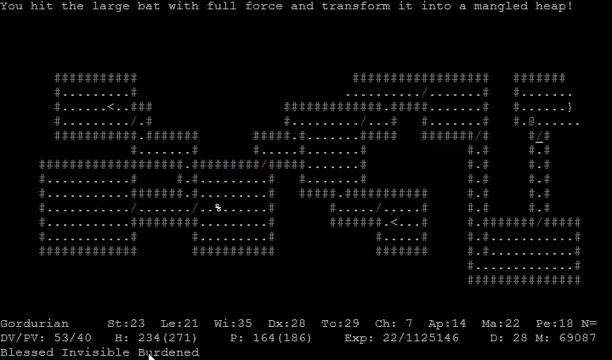
pyautogui.press('l')
pyautogui.press('Escape')
pyautogui.press('3')
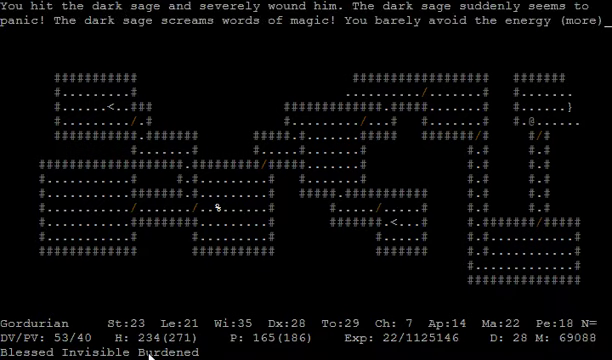
pyautogui.press('space')
pyautogui.press('3')
# - Pick up the light crossbow from the item pile
pyautogui.press('3')
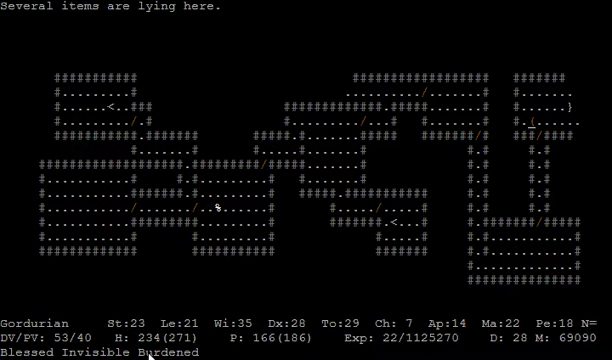
pyautogui.press('Escape')
pyautogui.press('3')
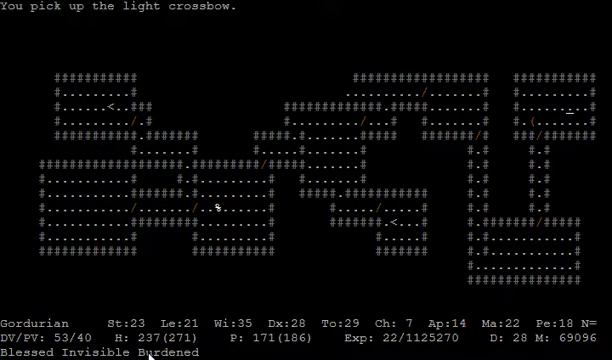
pyautogui.press('5')
pyautogui.press('5')
pyautogui.press('5')
pyautogui.press('5')
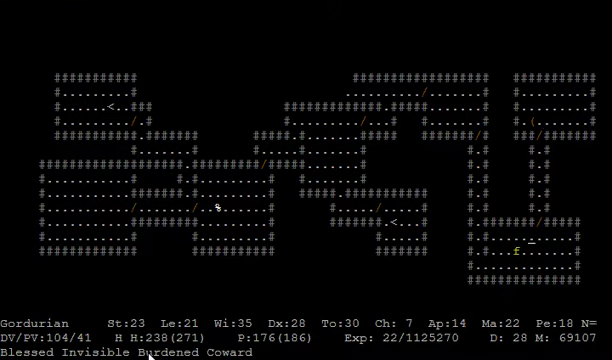
pyautogui.press('5')
# - Kill the wererat with the very aggressive tactic, then return to cowardly
pyautogui.press('5')
pyautogui.press('5')
pyautogui.press('5')
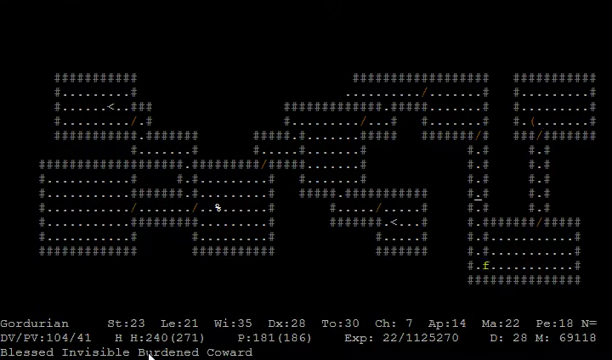
pyautogui.press('5')
pyautogui.press('5')
pyautogui.press('5')
pyautogui.press('7')
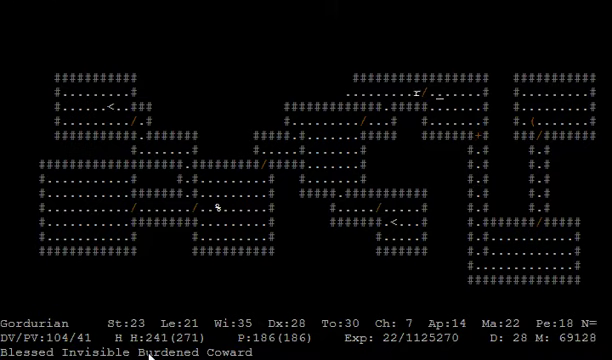
pyautogui.press('4')
pyautogui.press('T')
pyautogui.press('b')
pyautogui.press('4')
pyautogui.press('4')
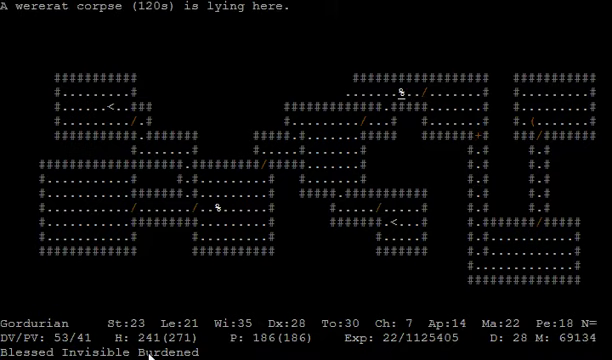
pyautogui.press('T')
# - Walk west onto the gold pile and pick up the 864 gold pieces
pyautogui.press('g')
pyautogui.press('4')
pyautogui.press('4')
pyautogui.press('4')
pyautogui.press('4')
pyautogui.press('4')
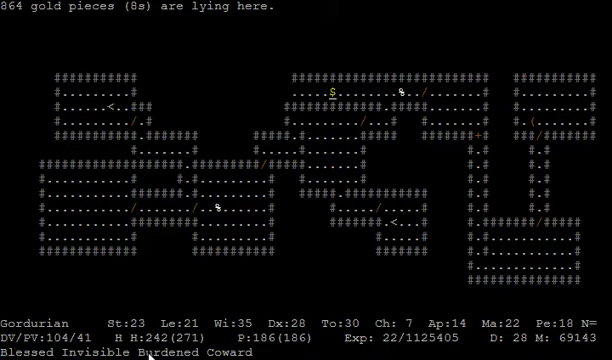
pyautogui.press(',')
pyautogui.press('4')
pyautogui.press('4')
pyautogui.press('4')
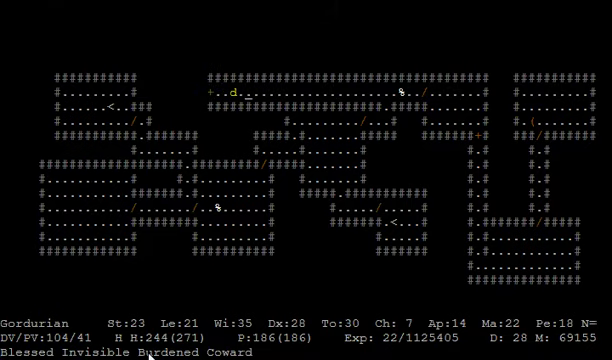
# - Examine the nearby hyena and switch away from the cowardly tactic
pyautogui.press('l')
pyautogui.press('4')
pyautogui.press('4')
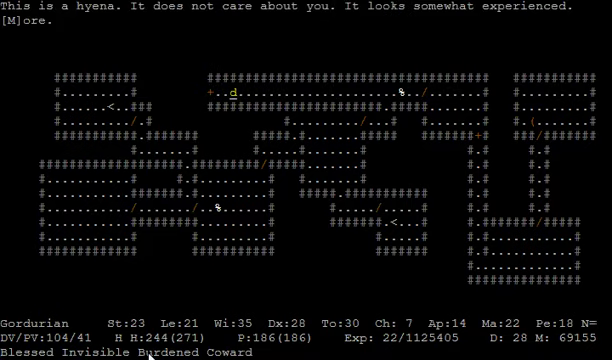
pyautogui.press('space')
pyautogui.press('T')
pyautogui.press('b')
pyautogui.press('4')
pyautogui.press('4')
pyautogui.press('4')
pyautogui.press('4')
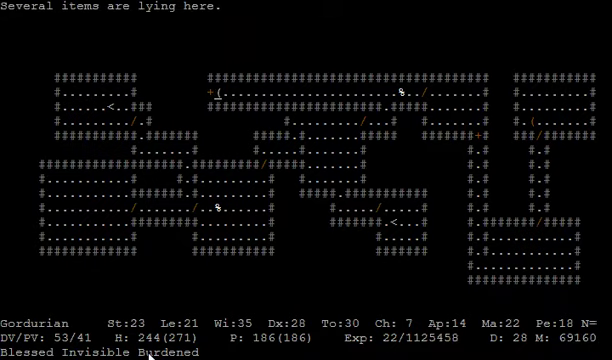
# - Eat the hyena corpse from the ground and unlock the west door with the key
pyautogui.press(',')
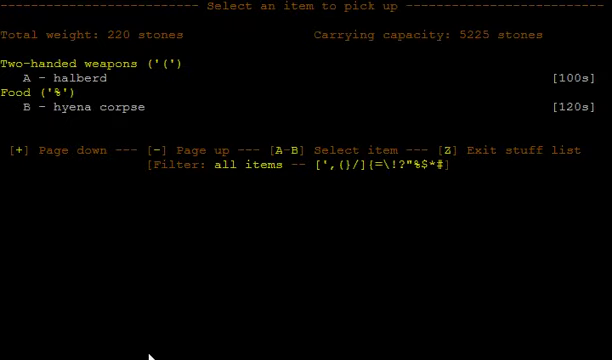
pyautogui.press('Escape')
pyautogui.hotkey('shift', 'e')
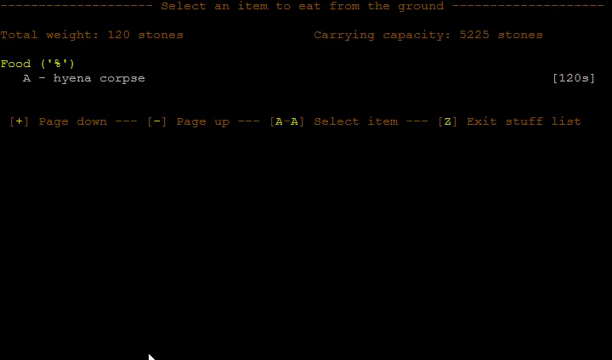
pyautogui.press('A')
pyautogui.press('space')
pyautogui.press('4')
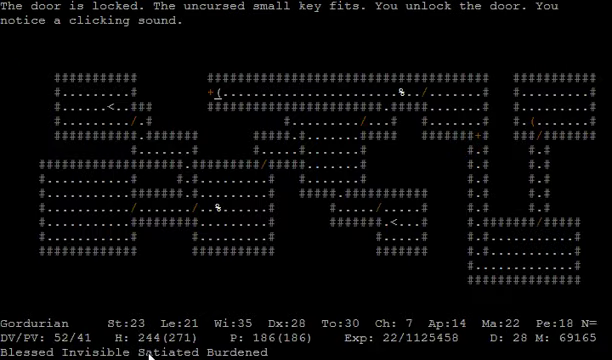
# - Open the west door and kill the hobgoblin leader using a very aggressive tactic
pyautogui.press('4')
pyautogui.press('y')
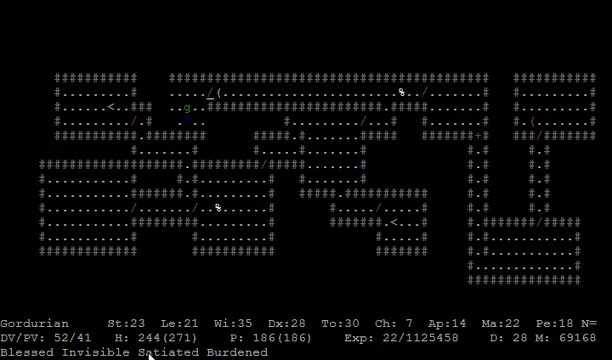
pyautogui.press('4')
pyautogui.press('F2')
pyautogui.press('4')
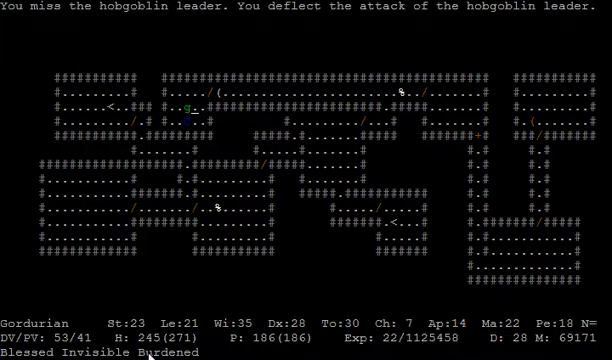
pyautogui.press('4')
pyautogui.press('4')
pyautogui.press('4')
pyautogui.press('4')
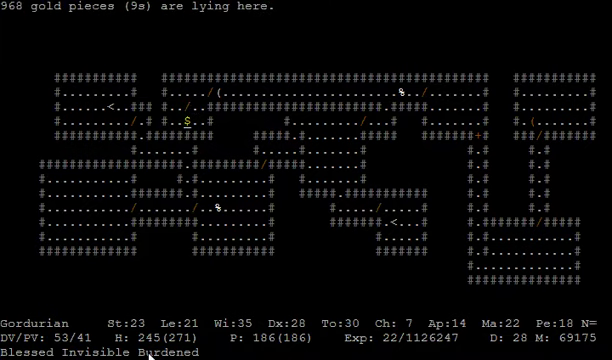
# - Pick up the 968 gold pieces and the quarrels, then head along the top corridor
pyautogui.press(',')
pyautogui.press(',')
pyautogui.press('9')
pyautogui.press('9')
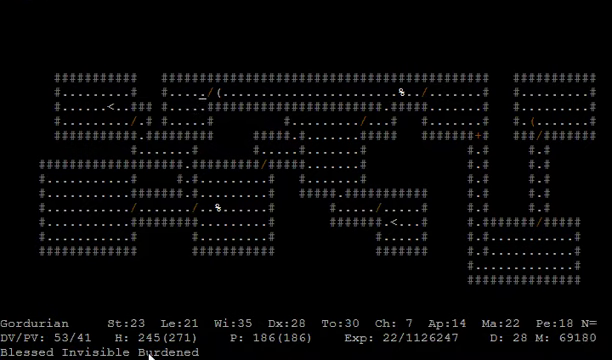
pyautogui.press('6')
pyautogui.press('6')
pyautogui.press('6')
pyautogui.hotkey('shift', '6')
# - Switch back to the cowardly tactic and walk southwest through the central rooms
pyautogui.press('1')
pyautogui.press('2')
pyautogui.press('1')
pyautogui.hotkey('shift', 't')
pyautogui.press('2')
pyautogui.press('1')
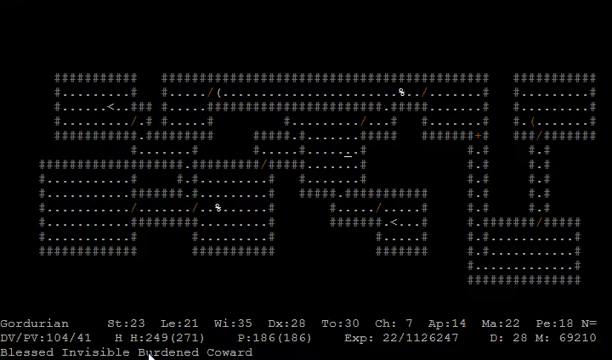
pyautogui.press('7')
pyautogui.press('7')
pyautogui.press('4')
pyautogui.press('4')
pyautogui.press('4')
pyautogui.press('1')
pyautogui.press('1')
# - Step away from the approaching giant, identify it as a fire giant, and check the tactic
pyautogui.press('5')
pyautogui.press('5')
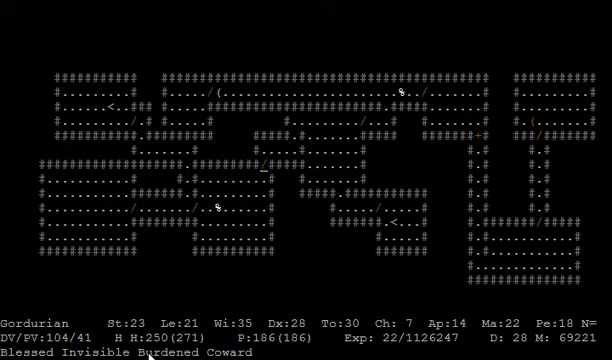
pyautogui.press('9')
pyautogui.press('9')
pyautogui.press('1')
pyautogui.press('4')
pyautogui.press('4')
pyautogui.press('3')
pyautogui.press('l')
pyautogui.press('4')
pyautogui.press('space')
pyautogui.press('T')
# - Cast Frost Bolt west at the fire giant and glance at the usable items list
pyautogui.press('Z')
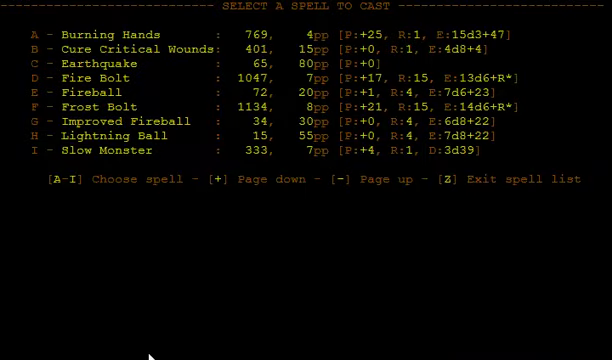
pyautogui.press('f')
pyautogui.press('4')
pyautogui.press('space')
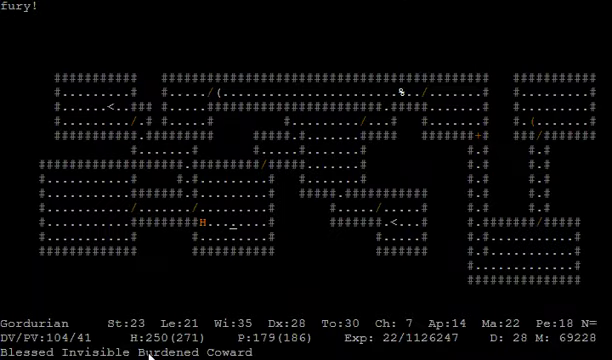
pyautogui.press('U')
pyautogui.press('Z')
# - Cast another Frost Bolt west at the fire giant, then walk over the candy toward the upper room
pyautogui.press('Z')
pyautogui.press('f')
pyautogui.press('4')
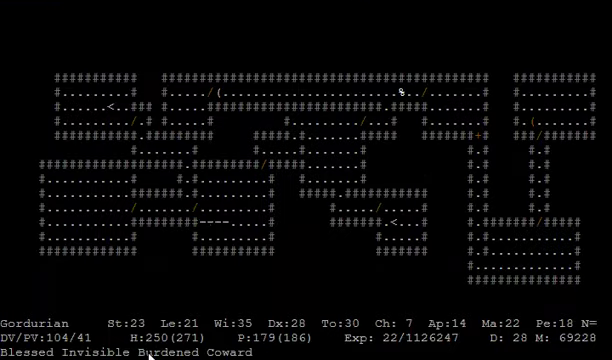
pyautogui.press('4')
pyautogui.press('4')
pyautogui.press('4')
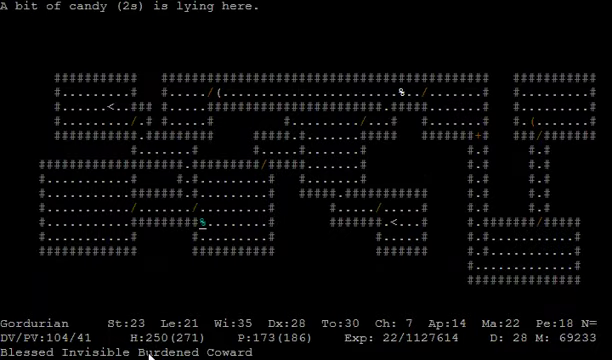
pyautogui.press('8')
pyautogui.press('8')
pyautogui.press('8')
pyautogui.press('7')
pyautogui.press('7')
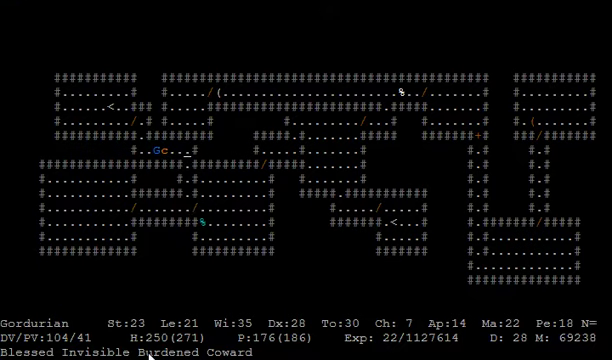
# - Cast Frost Bolt west at the giant centipede and step back two rows
pyautogui.press('Z')
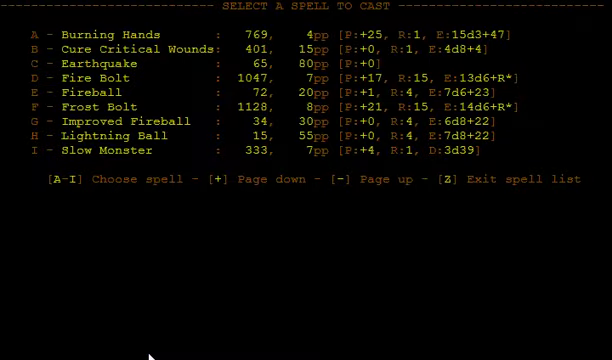
pyautogui.press('f')
pyautogui.press('4')
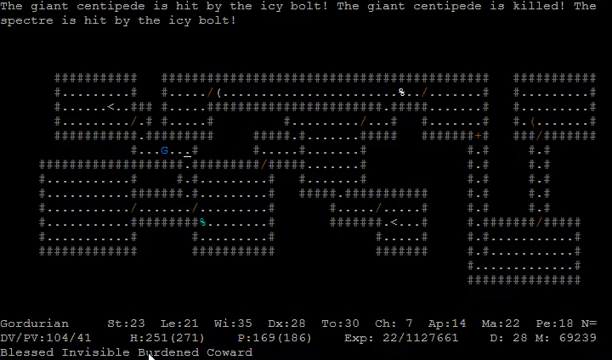
pyautogui.press('2')
pyautogui.press('2')
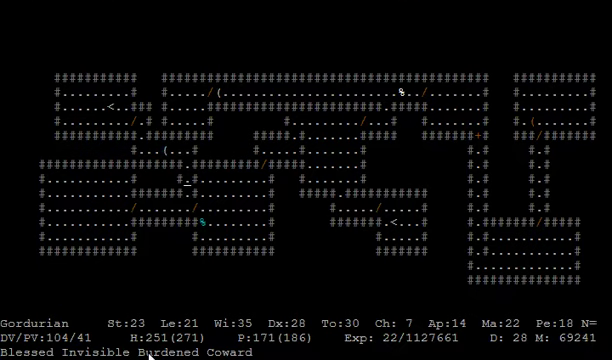
pyautogui.press('2')
pyautogui.press('2')
# - Cast Fire Bolt north at the spectre, pick up the wand, and move onto the broadsword
pyautogui.press('Z')
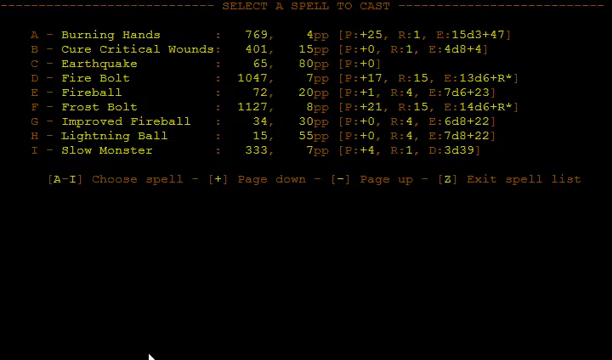
pyautogui.press('d')
pyautogui.press('8')
pyautogui.press('8')
pyautogui.press('8')
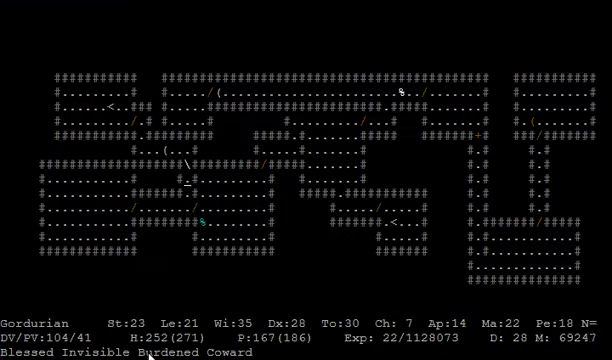
pyautogui.press('8')
pyautogui.press(',')
pyautogui.press('7')
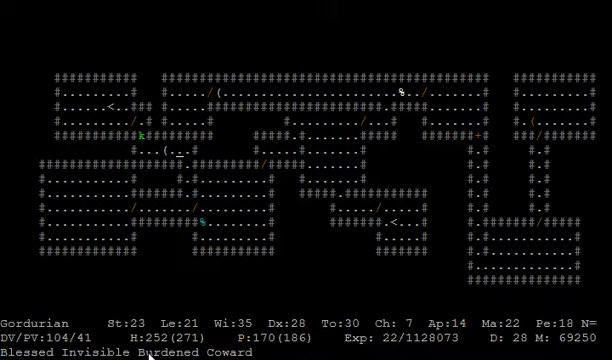
pyautogui.press('4')
pyautogui.press('4')
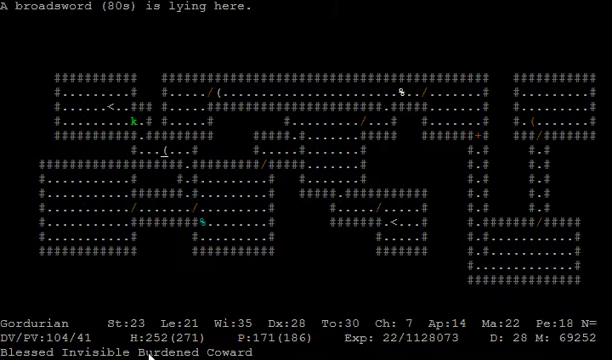
# - Walk up-left toward the up staircase, toggling between aggressive and cowardly tactics
pyautogui.press('4')
pyautogui.press('4')
pyautogui.press('T')
pyautogui.press('b')
pyautogui.press('7')
pyautogui.press('7')
pyautogui.press('T')
pyautogui.press('g')
pyautogui.press('7')
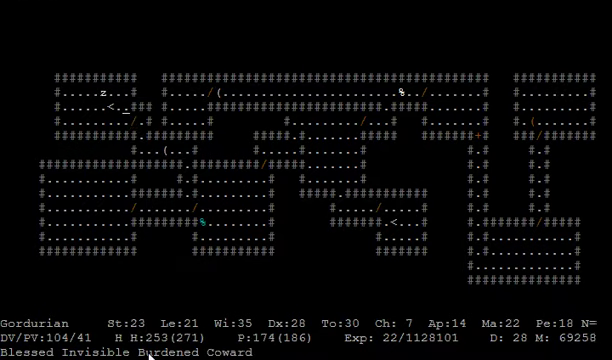
# - Attack the adjacent skeleton with the normal tactic, then return to cowardly
pyautogui.press('4')
pyautogui.press('4')
pyautogui.press('T')
pyautogui.press('d')
pyautogui.press('4')
pyautogui.press('4')
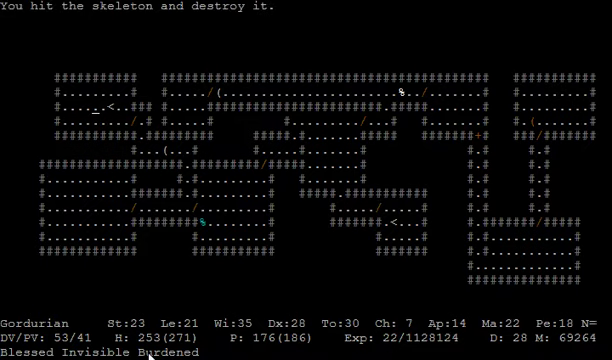
pyautogui.press('T')
pyautogui.press('a')
# - Climb the up staircase, then descend back to level 28
pyautogui.press('Right')
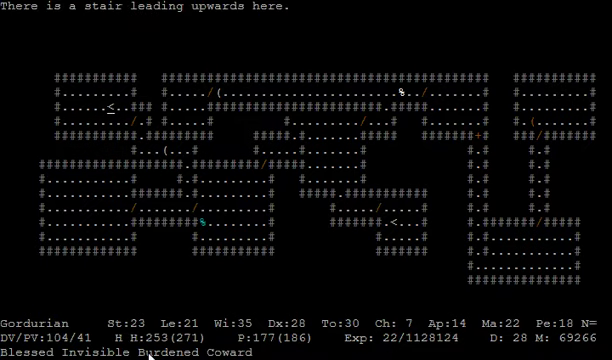
pyautogui.press('less')
pyautogui.press('space')
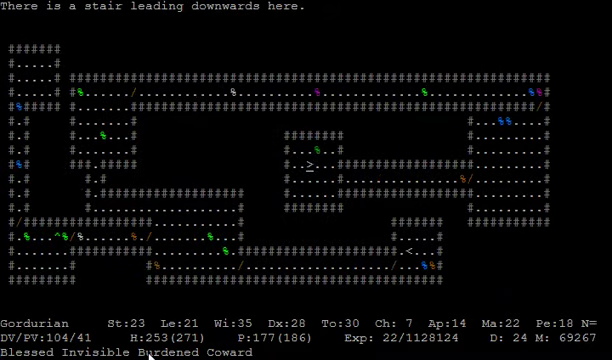
pyautogui.press('>')
# - Walk southeast away from the staircase, then northeast through the room
pyautogui.press('pagedown')
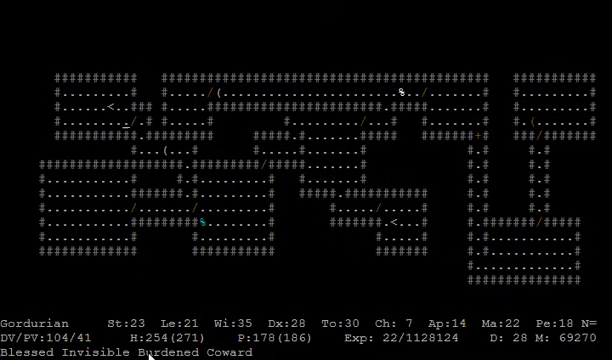
pyautogui.press('pagedown')
pyautogui.press('pagedown')
pyautogui.press('pagedown')
pyautogui.press('pagedown')
pyautogui.press('pagedown')
pyautogui.press('pagedown')
pyautogui.press('Right')
pyautogui.press('Right')
pyautogui.press('Right')
pyautogui.press('pageup')
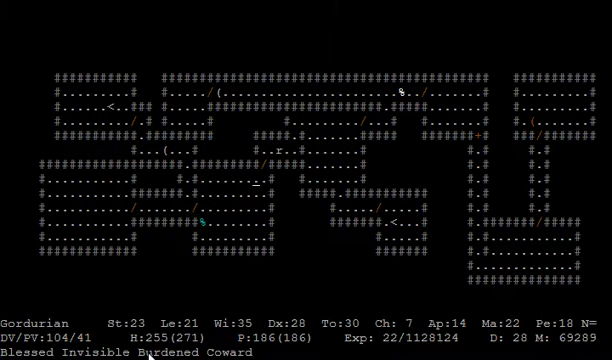
pyautogui.press('l')
# - Teleport to the square beside the up staircase and climb to level 27
pyautogui.press('pageup')
pyautogui.press('pageup')
pyautogui.press('Right')
pyautogui.press('pagedown')
pyautogui.press('pagedown')
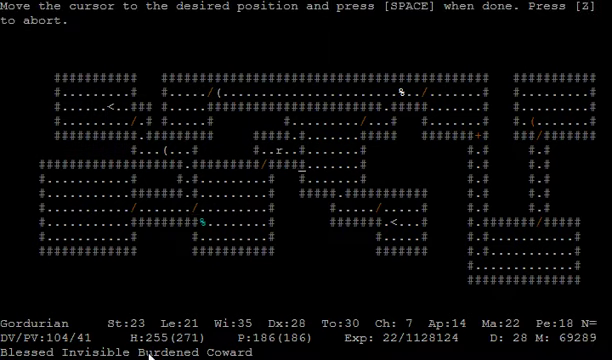
pyautogui.press('pagedown')
pyautogui.press('pagedown')
pyautogui.press('pagedown')
pyautogui.press('Right')
pyautogui.press('Right')
pyautogui.press('Right')
pyautogui.press('Right')
pyautogui.press('space')
pyautogui.press('less')
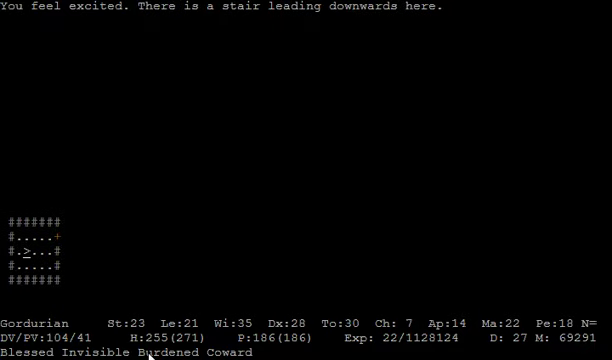
# - Go east through the door, run down the corridor, and teleport further right
pyautogui.press('Right')
pyautogui.press('Right')
pyautogui.press('Right')
pyautogui.press('pageup')
pyautogui.press('pageup')
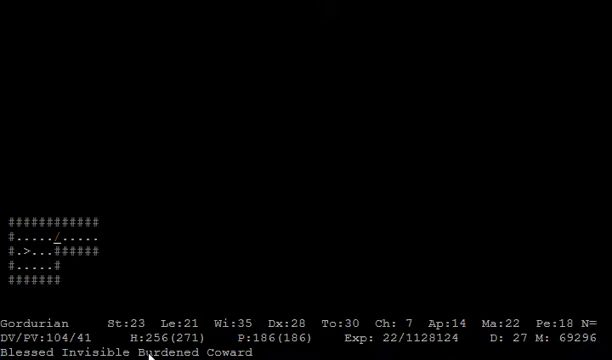
pyautogui.hotkey('shift', 'Right')
pyautogui.press('Right')
pyautogui.press('Right')
pyautogui.press('Right')
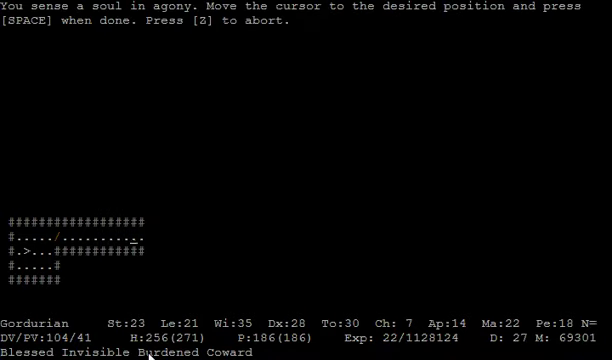
pyautogui.press('Right')
pyautogui.press('Right')
# - Walk north through the doorway toward the fire giants and bring up the spell list
pyautogui.press('space')
pyautogui.press('Right')
pyautogui.press('Right')
pyautogui.press('Right')
pyautogui.press('Up')
pyautogui.press('Up')
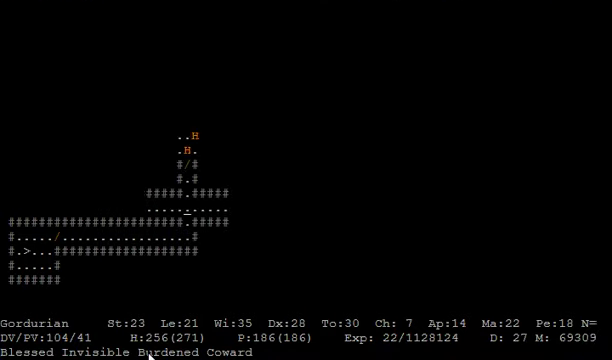
pyautogui.press('Up')
pyautogui.press('Up')
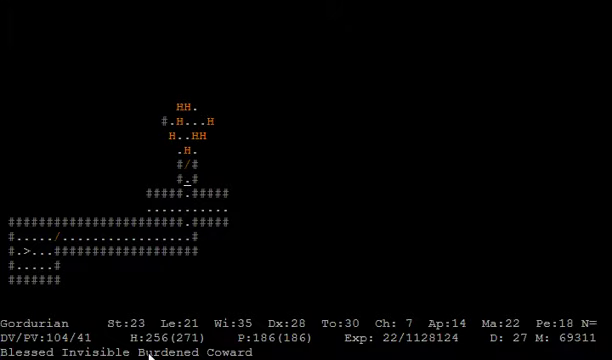
pyautogui.press('Up')
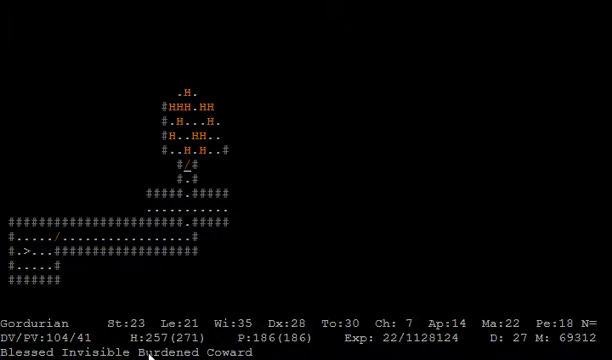
pyautogui.press('Up')
pyautogui.hotkey('shift', 'z')
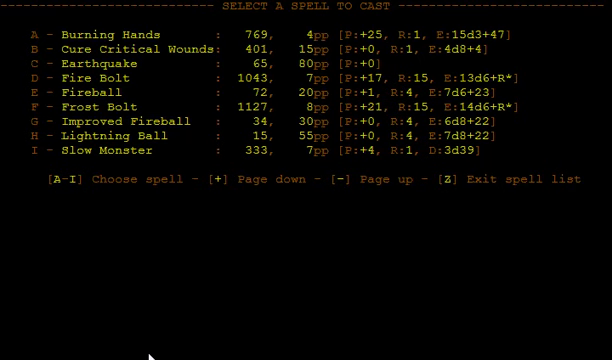
# - Fire a Frost Bolt north at the fire giants and step onto the doorway candy
pyautogui.press('f')
pyautogui.press('Up')
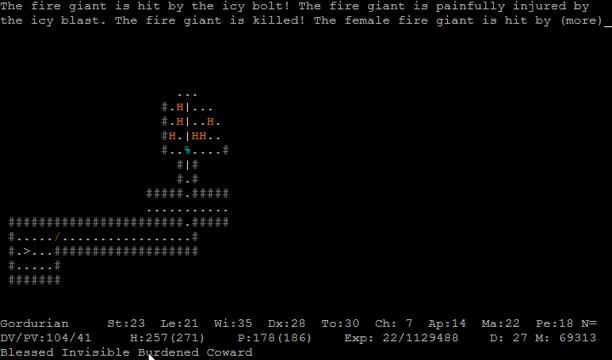
pyautogui.press('space')
pyautogui.press('space')
pyautogui.press('Up')
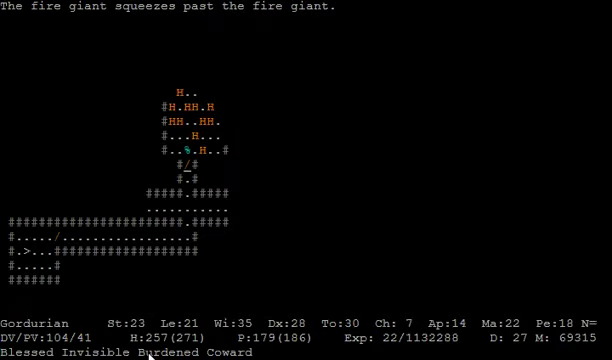
pyautogui.press('Up')
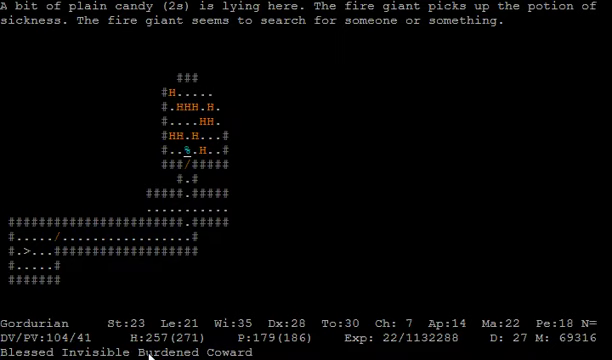
# - Kill a fire giant with another north Frost Bolt, then step back one square south
pyautogui.hotkey('shift', 'z')
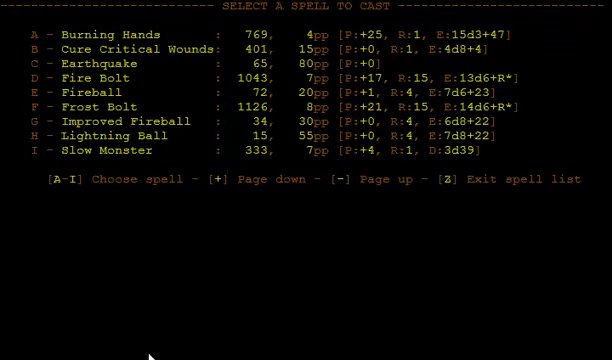
pyautogui.press('f')
pyautogui.press('Up')
pyautogui.press('space')
pyautogui.press('space')
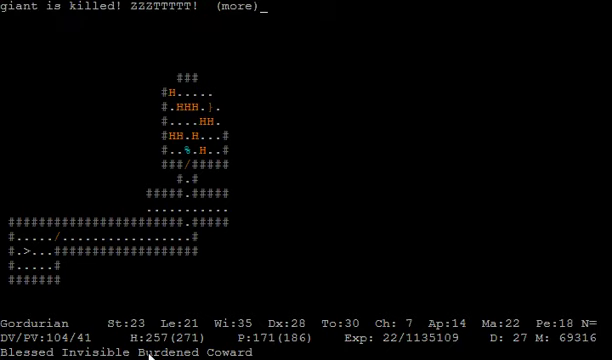
pyautogui.press('space')
pyautogui.press('space')
pyautogui.press('T')
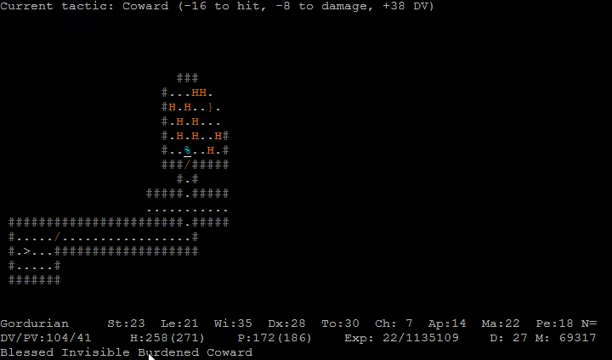
pyautogui.press('.')
pyautogui.press('.')
pyautogui.press('Down')
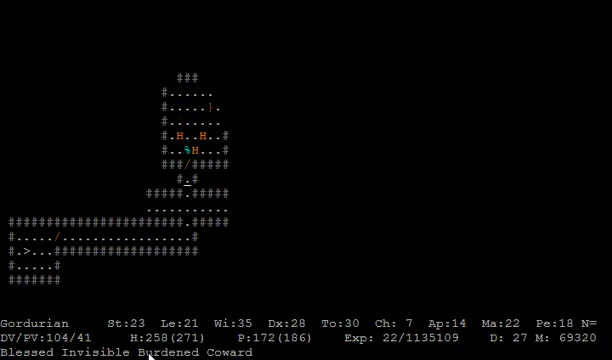
pyautogui.press('.')
pyautogui.press('.')
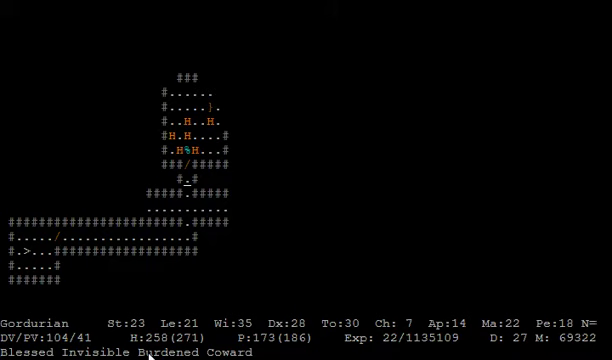
# - Frost Bolt another giant from the doorway, then retreat south into the corridor and wait
pyautogui.press('Z')
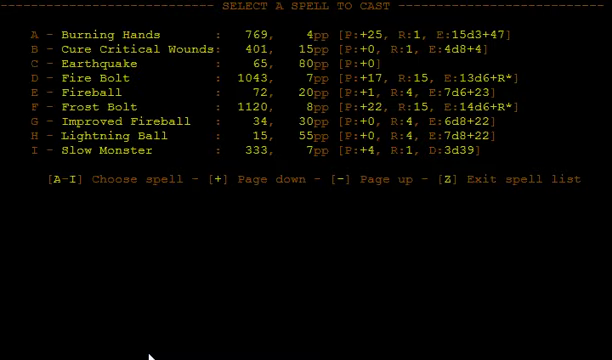
pyautogui.press('f')
pyautogui.press('Up')
pyautogui.press('space')
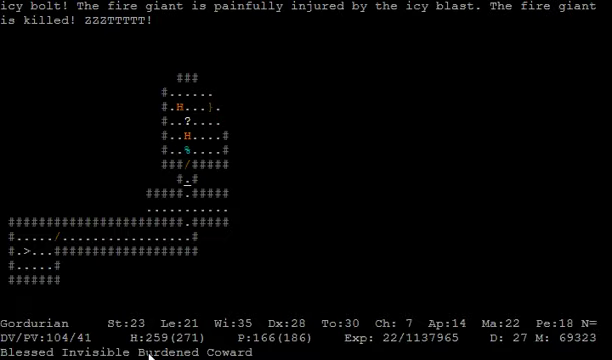
pyautogui.press('Up')
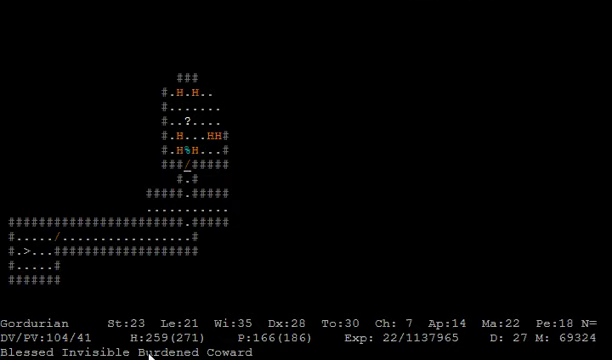
pyautogui.press('.')
pyautogui.press('space')
pyautogui.press('Down')
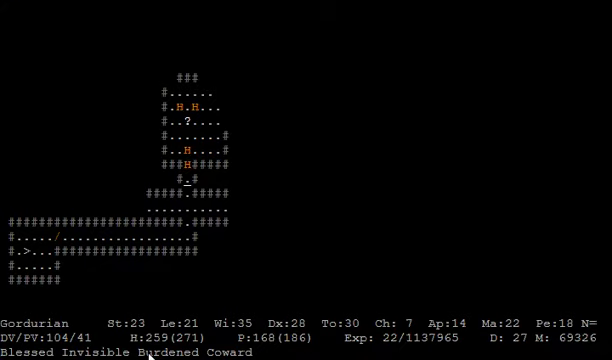
pyautogui.press('Down')
pyautogui.press('.')
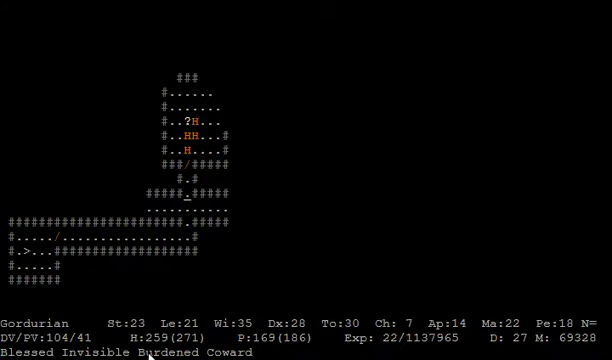
# - Enter the giants' room and fire a Frost Bolt east at the giants
pyautogui.press('Up')
pyautogui.press('Up')
pyautogui.press('Up')
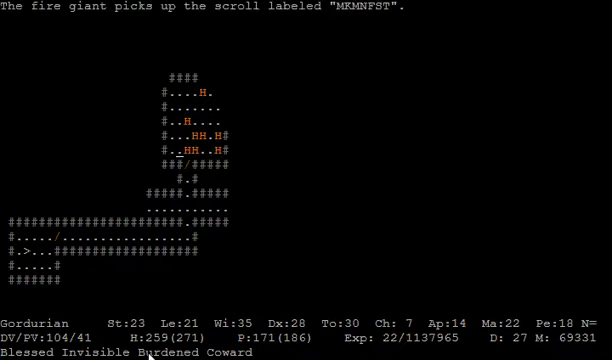
pyautogui.press('Home')
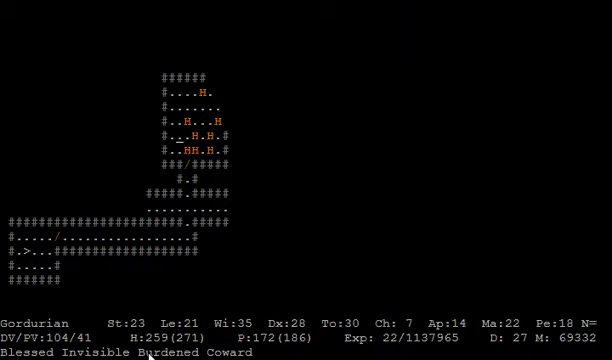
pyautogui.hotkey('shift', 'z')
pyautogui.press('f')
pyautogui.press('Right')
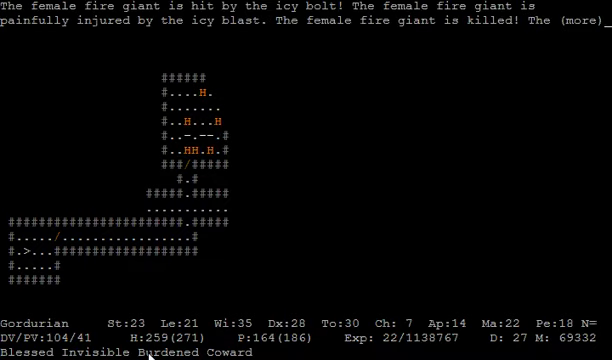
pyautogui.press('space')
pyautogui.press('space')
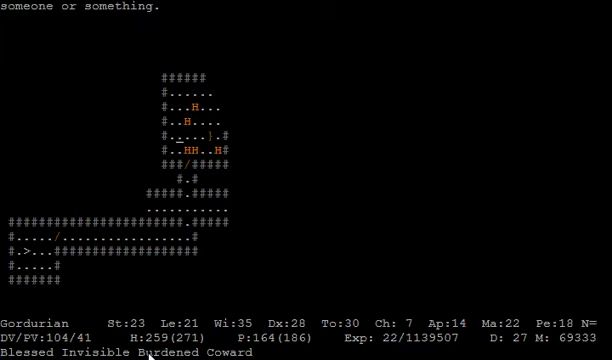
# - Move through the room, Frost Bolt a giant to the north, and pick up the scroll
pyautogui.press('Home')
pyautogui.press('Up')
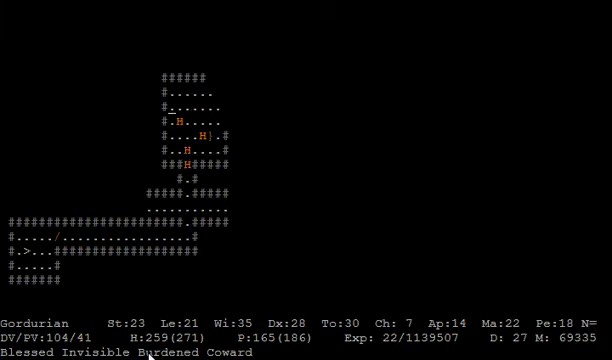
pyautogui.press('pageup')
pyautogui.press('Right')
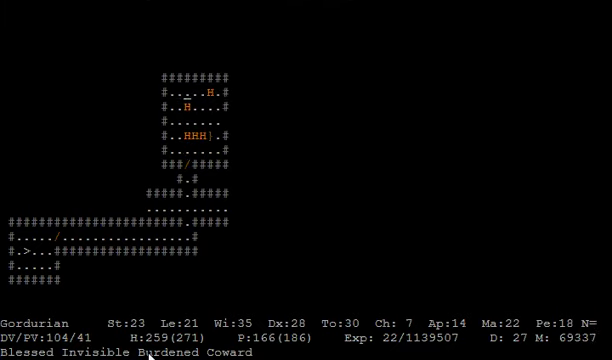
pyautogui.press('space')
pyautogui.hotkey('shift', 'z')
pyautogui.press('f')
pyautogui.press('Up')
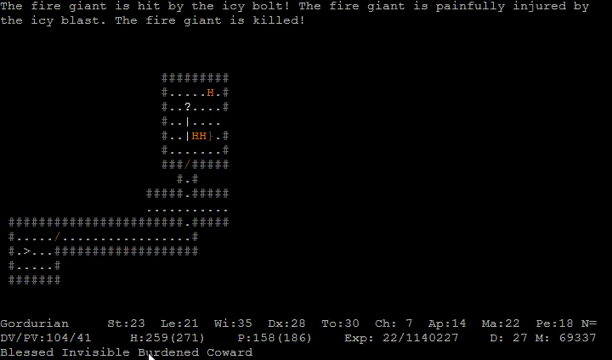
pyautogui.press('Down')
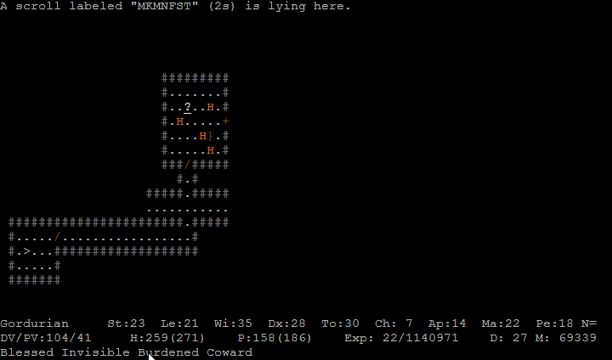
pyautogui.press(',')
# - Switch to Coward tactic, line up southwest, and Frost Bolt the giants to the east
pyautogui.hotkey('shift', 't')
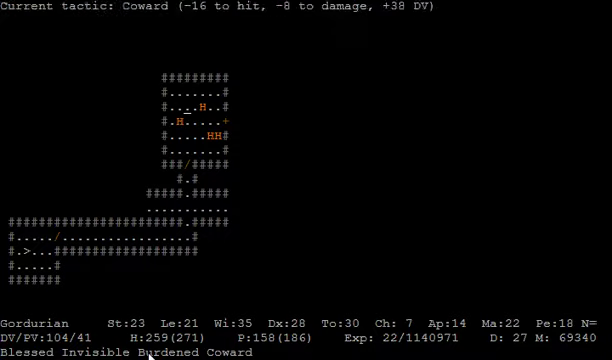
pyautogui.press('Left')
pyautogui.press('End')
pyautogui.hotkey('shift', 'z')
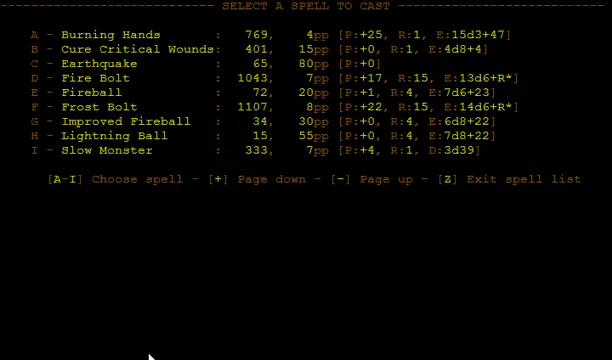
pyautogui.press('f')
pyautogui.press('Right')
pyautogui.press('space')
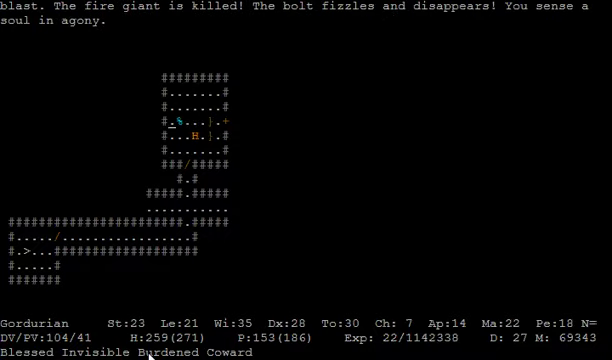
# - Kill the last fire giant with two eastward Frost Bolts and list the floor items
pyautogui.press('Right')
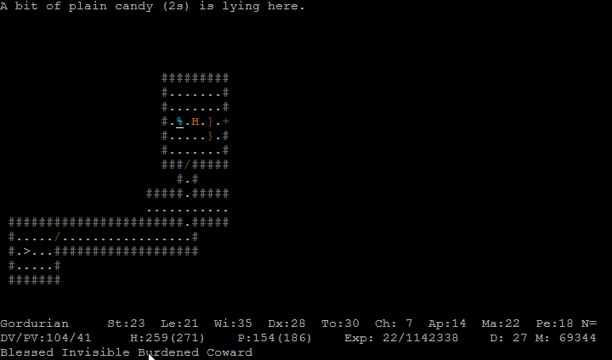
pyautogui.press('Down')
pyautogui.hotkey('shift', 'z')
pyautogui.press('f')
pyautogui.press('Right')
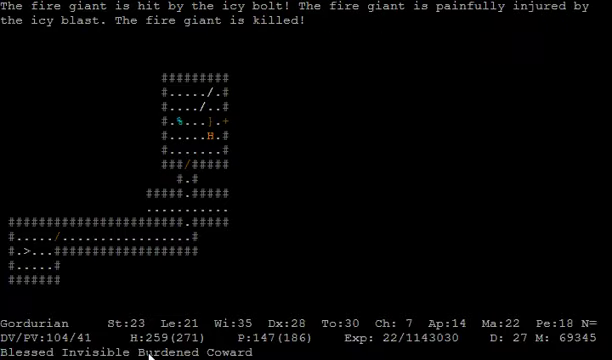
pyautogui.hotkey('shift', 'z')
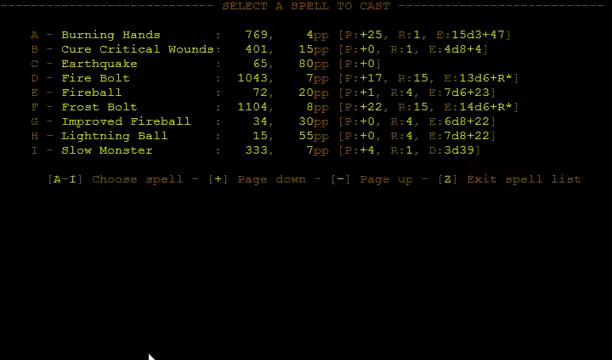
pyautogui.press('f')
pyautogui.press('Right')
pyautogui.press('Right')
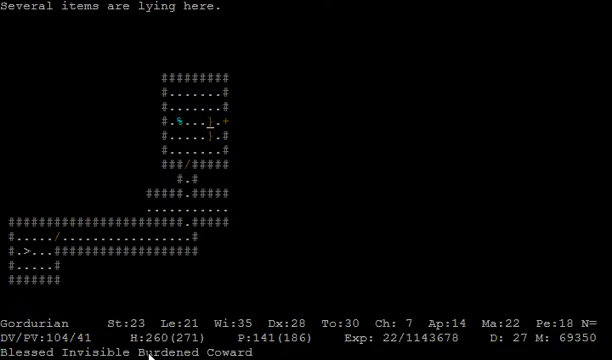
pyautogui.press(',')
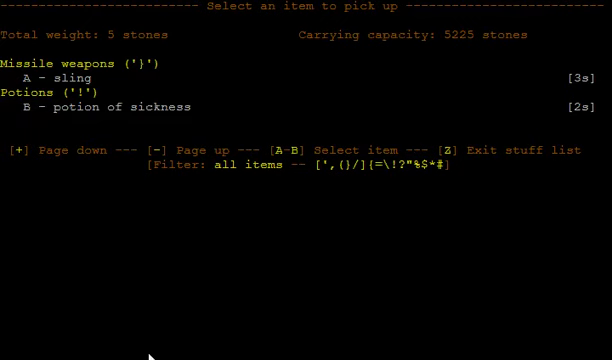
# - Take the potion of sickness, open the northeast door and fight the giant rat
pyautogui.press('b')
pyautogui.press('z')
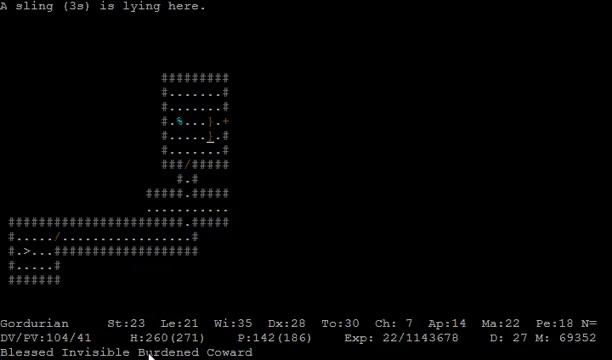
pyautogui.press('o')
pyautogui.press('9')
pyautogui.press('9')
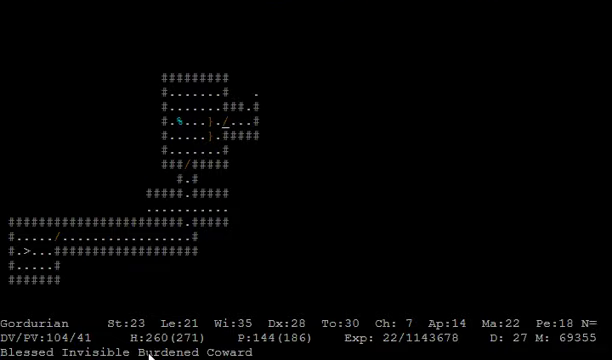
pyautogui.press('9')
pyautogui.press('9')
pyautogui.press('6')
pyautogui.press('9')
pyautogui.press('6')
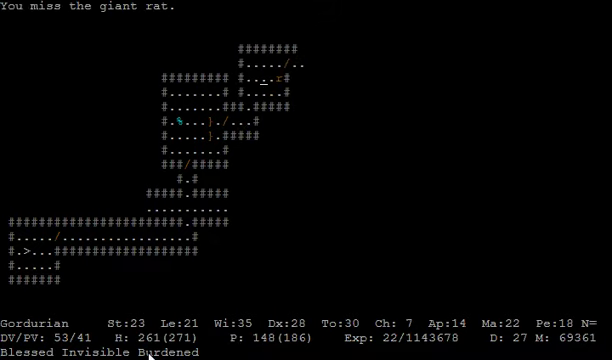
pyautogui.press('6')
pyautogui.press('6')
# - Switch to Coward tactic, unlock and enter the southeast room, and pick up the broadsword
pyautogui.press('T')
pyautogui.press('6')
pyautogui.press('9')
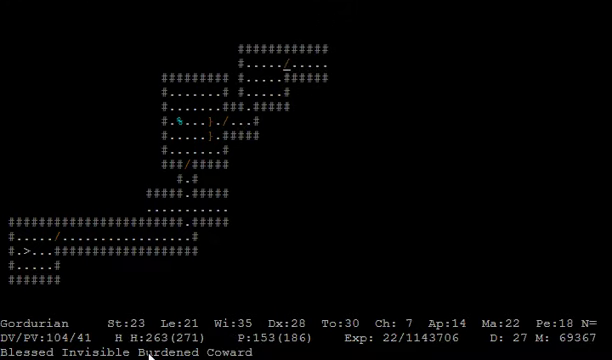
pyautogui.press('.')
pyautogui.press('6')
pyautogui.press('o')
pyautogui.press('3')
pyautogui.press('o')
pyautogui.press('3')
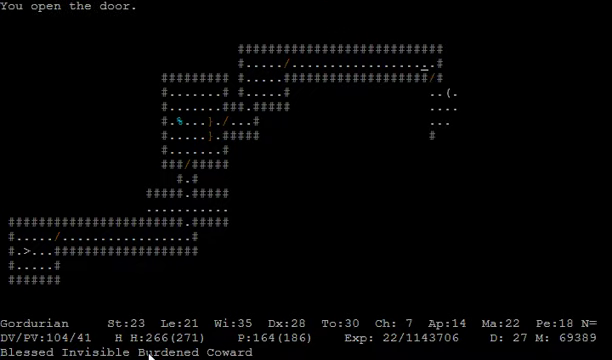
pyautogui.press('3')
pyautogui.press('3')
pyautogui.press('6')
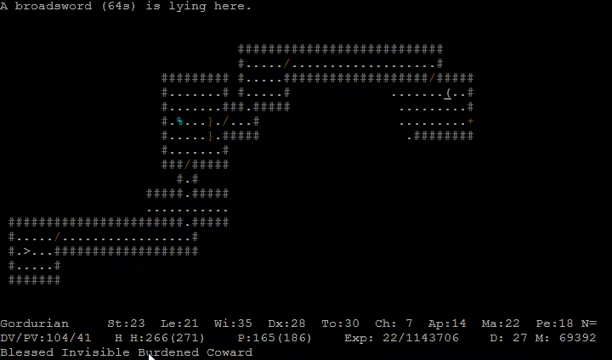
pyautogui.press(',')
pyautogui.press('3')
pyautogui.press('3')
# - Go east through another door and search the corridor for secret doors
pyautogui.press('y')
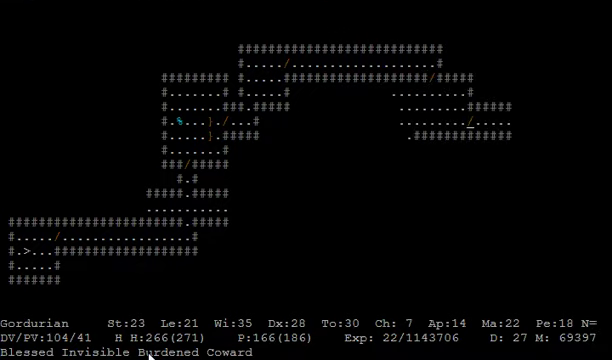
pyautogui.press('6')
pyautogui.press('6')
pyautogui.press('6')
pyautogui.press('6')
pyautogui.press('y')
pyautogui.press('6')
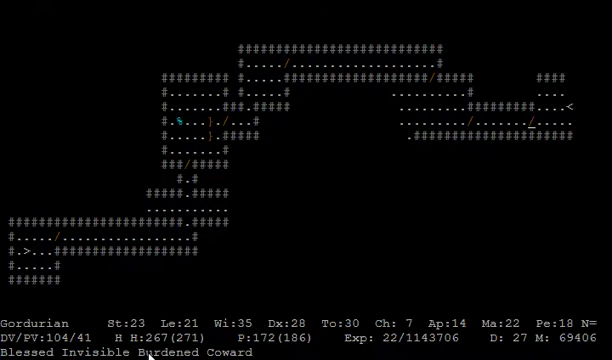
pyautogui.press('6')
pyautogui.press('6')
pyautogui.press('6')
pyautogui.press('6')
pyautogui.press('6')
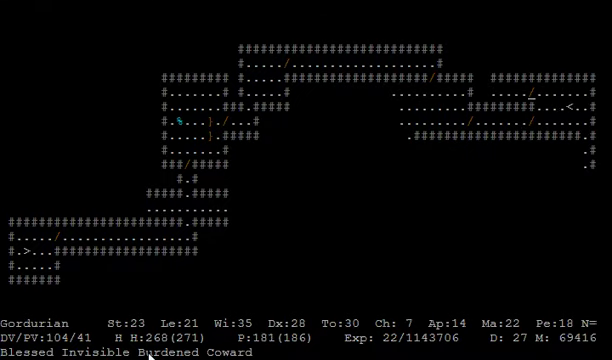
pyautogui.press('5')
pyautogui.press('5')
pyautogui.press('5')
pyautogui.press('5')
pyautogui.press('5')
pyautogui.press('5')
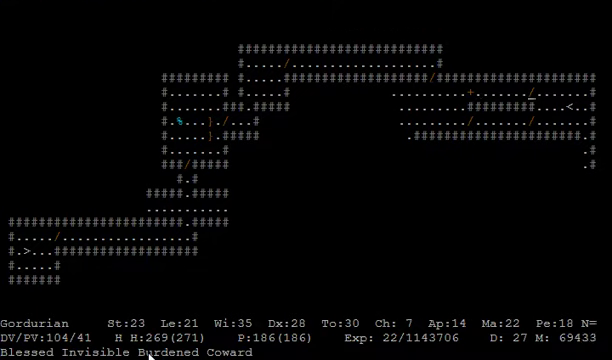
pyautogui.press('3')
pyautogui.press('3')
pyautogui.press('3')
pyautogui.press('2')
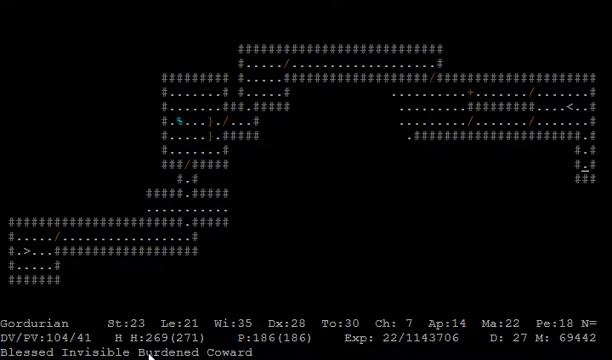
pyautogui.press('2')
pyautogui.press('2')
pyautogui.press('5')
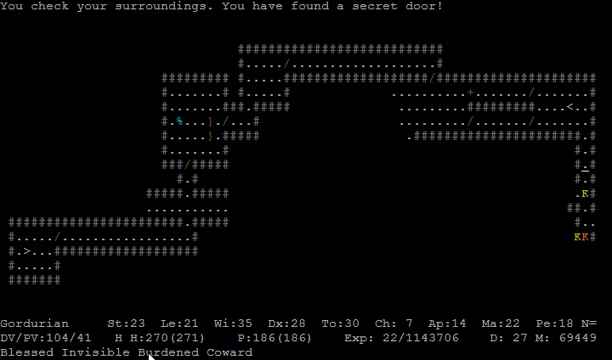
# - Identify the berserker lord, switch to Coward tactic, and fire a Fire Bolt south
pyautogui.press('l')
pyautogui.press('2')
pyautogui.press('2')
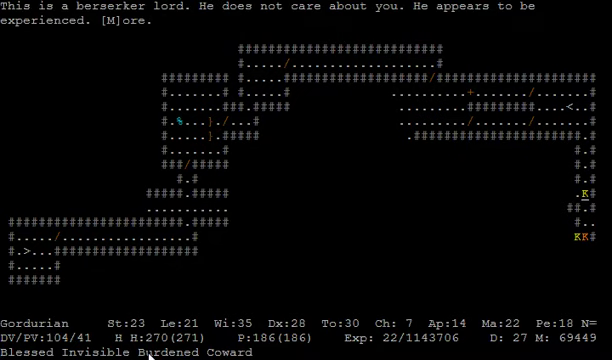
pyautogui.press('space')
pyautogui.press('2')
pyautogui.press('2')
pyautogui.press('2')
pyautogui.press('4')
pyautogui.press('Escape')
pyautogui.press('T')
pyautogui.press('Z')
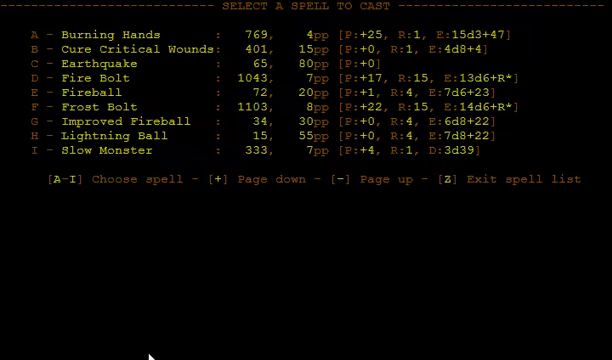
pyautogui.press('d')
pyautogui.press('2')
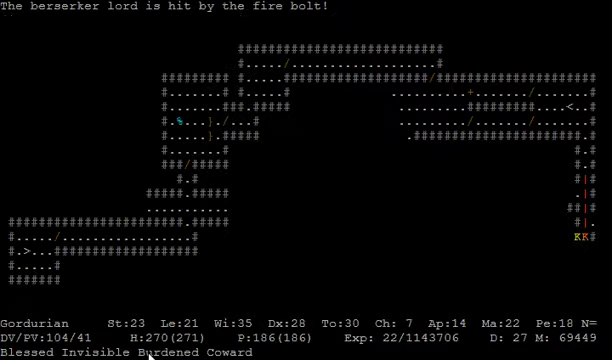
pyautogui.press('space')
# - Switch to very aggressive tactic and slay the berserker in melee to the south
pyautogui.press('T')
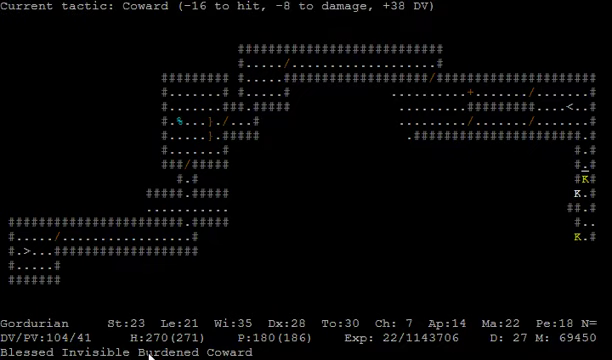
pyautogui.press('l')
pyautogui.press('space')
pyautogui.press('T')
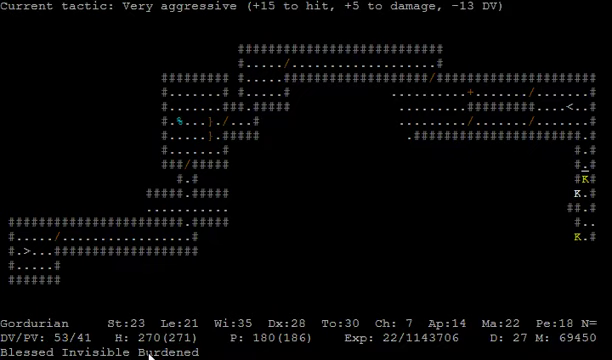
pyautogui.press('2')
pyautogui.press('2')
pyautogui.press('2')
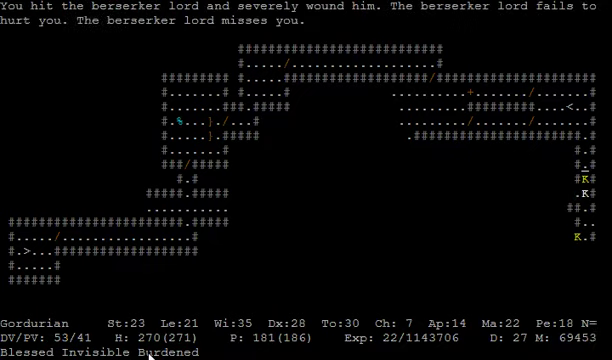
pyautogui.press('2')
pyautogui.press('2')
pyautogui.press('2')
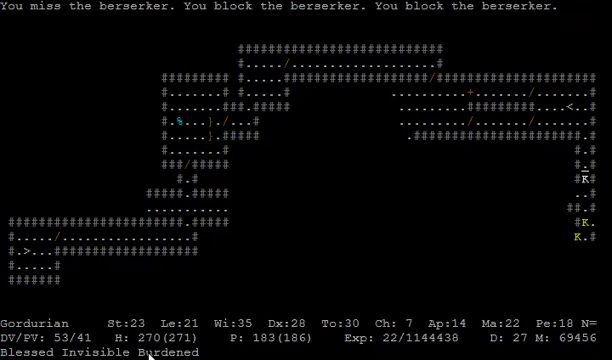
pyautogui.press('2')
pyautogui.press('2')
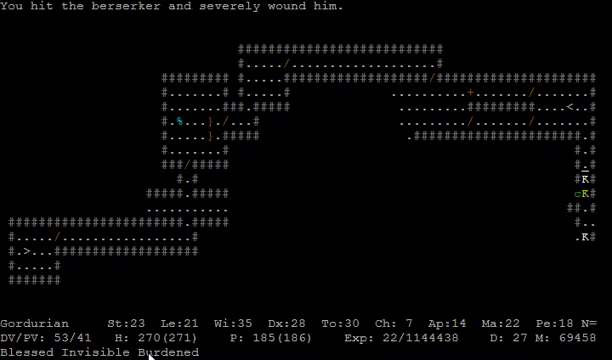
pyautogui.press('2')
pyautogui.press('2')
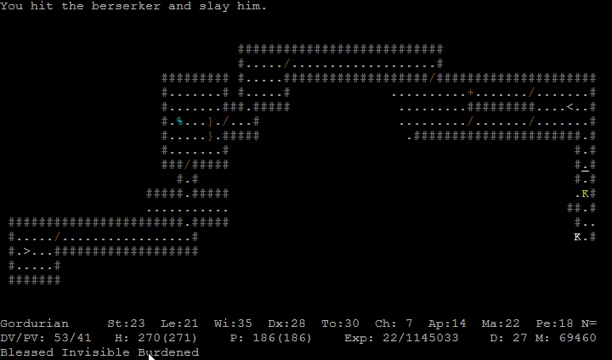
# - Return to Coward tactic and kill the berserker lord with three southward Fire Bolts
pyautogui.press('F1')
pyautogui.press('Z')
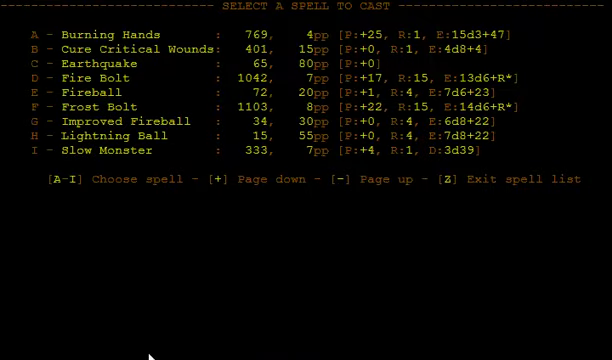
pyautogui.press('d')
pyautogui.press('2')
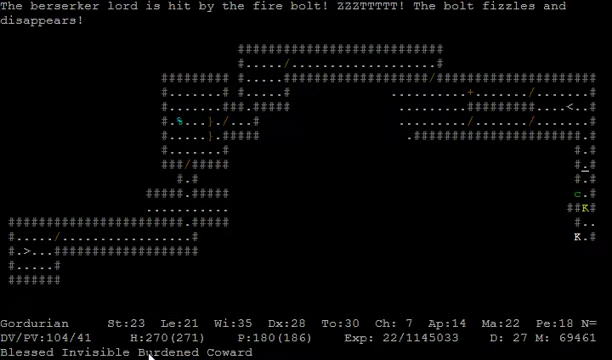
pyautogui.press('Z')
pyautogui.press('d')
pyautogui.press('2')
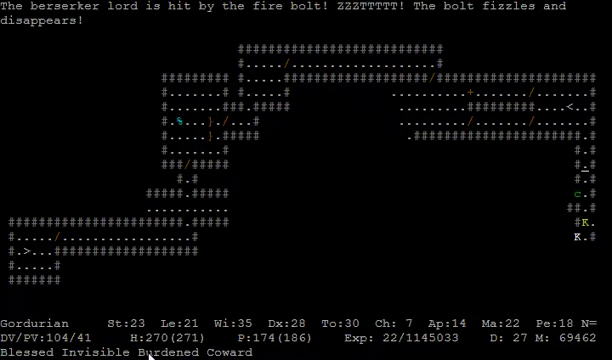
pyautogui.press('space')
pyautogui.press('Z')
pyautogui.press('d')
pyautogui.press('2')
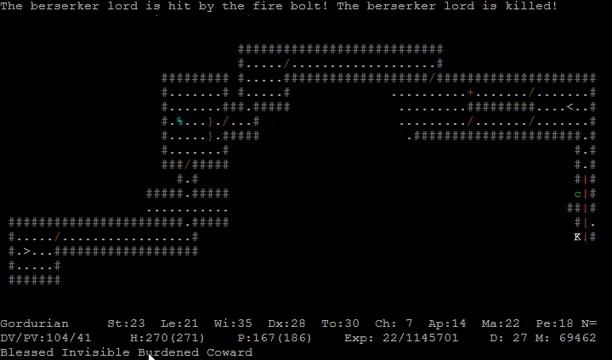
pyautogui.press('2')
pyautogui.press('2')
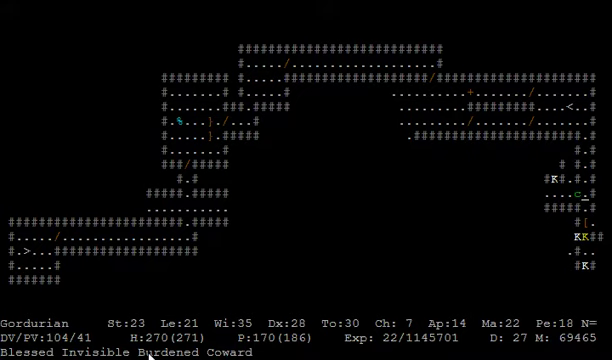
# - Examine and kill the carrion crawler, then step onto its dropped robe
pyautogui.press('l')
pyautogui.press('4')
pyautogui.press('space')
pyautogui.press('4')
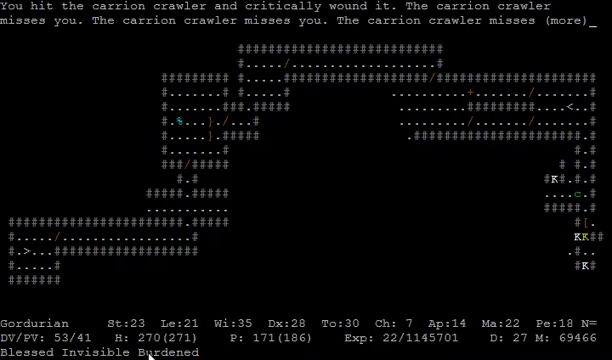
pyautogui.press('space')
pyautogui.press('space')
pyautogui.press('space')
pyautogui.press('4')
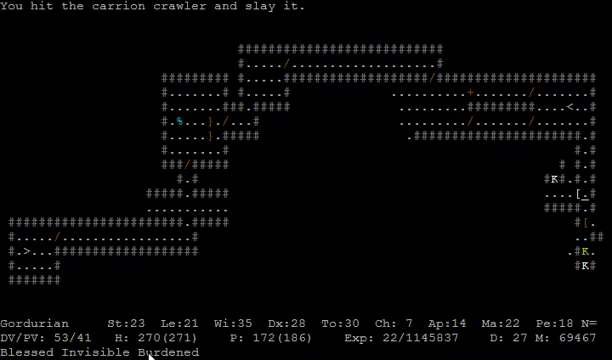
pyautogui.press('4')
pyautogui.press('4')
pyautogui.press('4')
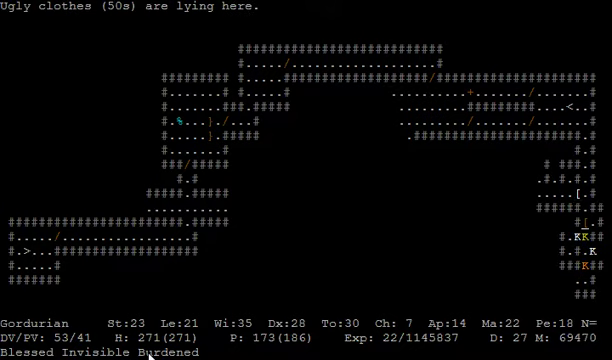
# - Cast Fire Bolt twice at the berserkers, first south and then east
pyautogui.hotkey('shift', 'z')
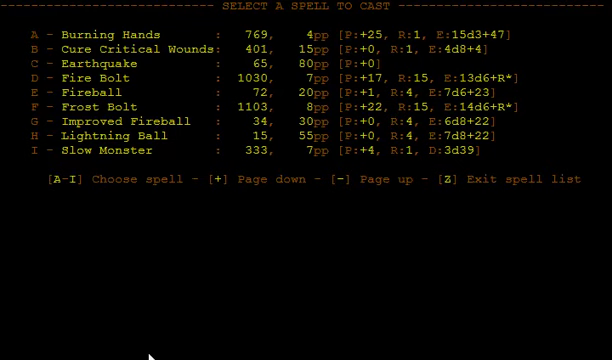
pyautogui.press('d')
pyautogui.press('2')
pyautogui.press('space')
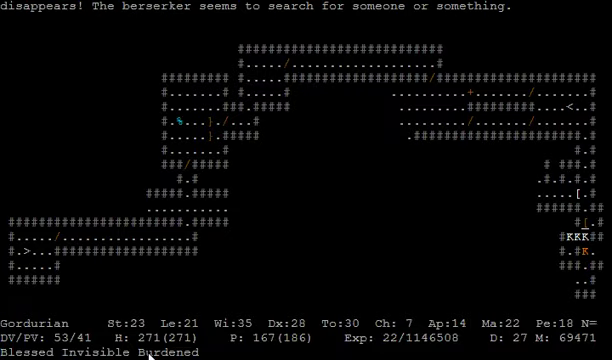
pyautogui.press('space')
pyautogui.press('5')
pyautogui.hotkey('shift', 'z')
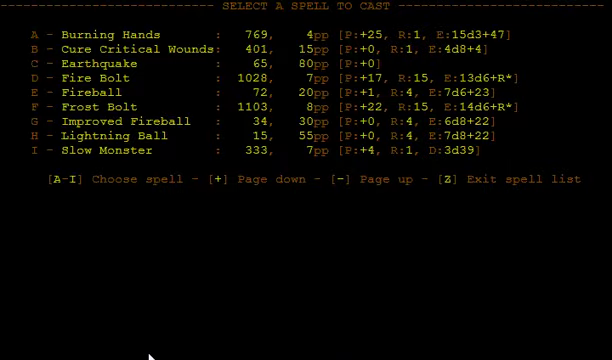
pyautogui.press('d')
pyautogui.press('6')
pyautogui.press('space')
pyautogui.press('space')
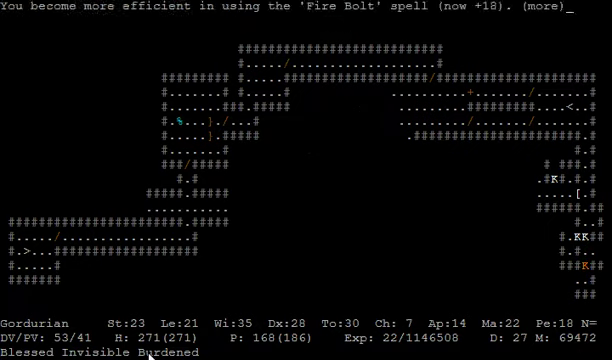
pyautogui.press('space')
# - Under the Very aggressive tactic, kill the nearby berserkers and grab the dropped gold
pyautogui.press('T')
pyautogui.press('6')
pyautogui.press('6')
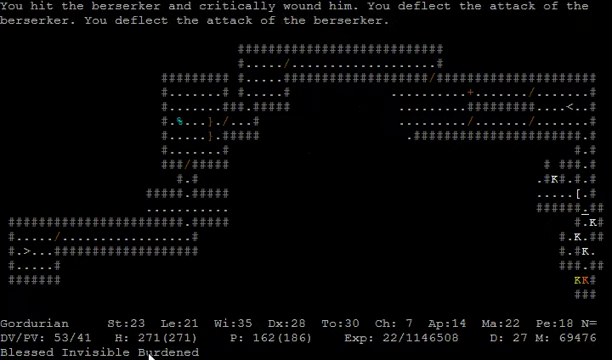
pyautogui.press('6')
pyautogui.press('6')
pyautogui.press(',')
pyautogui.press('T')
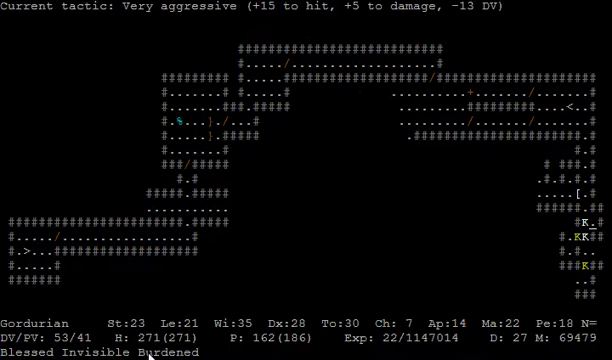
pyautogui.press('4')
pyautogui.press('4')
pyautogui.press('4')
pyautogui.press('space')
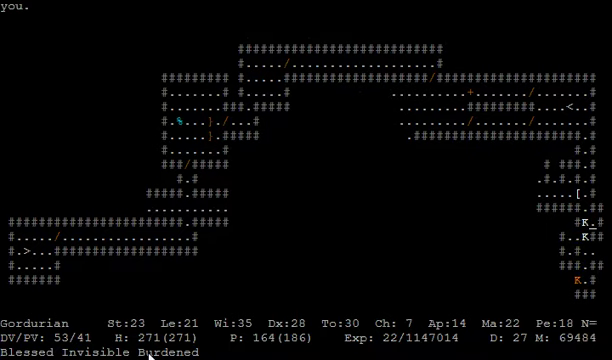
pyautogui.press('4')
pyautogui.press('4')
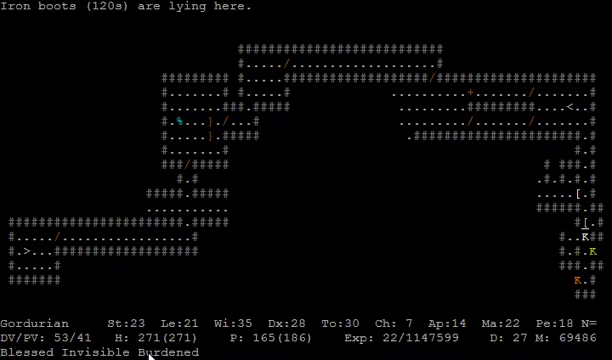
# - Kill the berserker to the east
pyautogui.press('6')
pyautogui.press('6')
pyautogui.press('space')
pyautogui.press('6')
pyautogui.press('6')
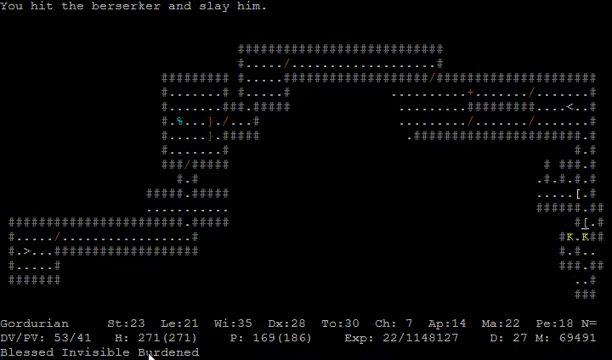
# - Slay the berserker lord, pick up 2480 gold, and step onto the dropped potion
pyautogui.press('6')
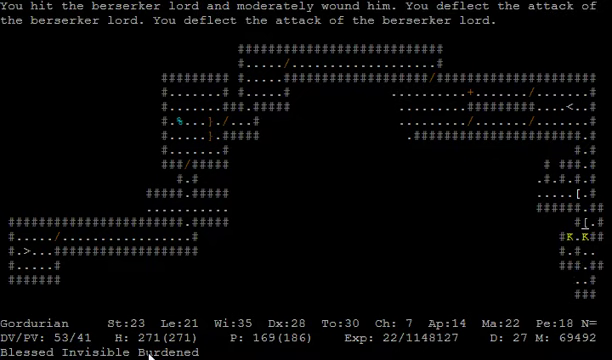
pyautogui.press('6')
pyautogui.press('6')
pyautogui.press('6')
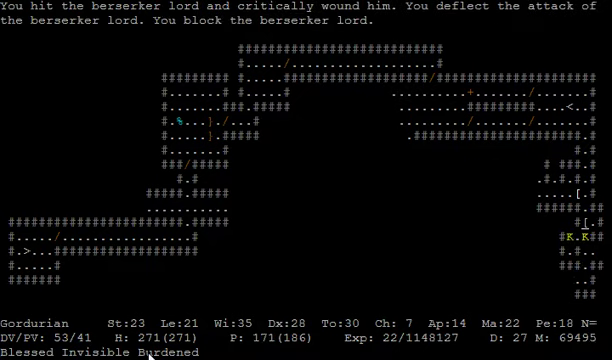
pyautogui.press('6')
pyautogui.press('6')
pyautogui.press(',')
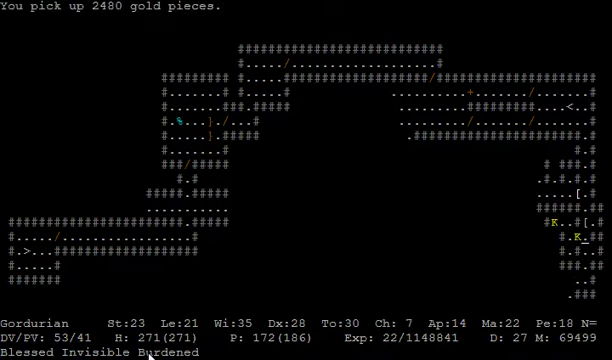
pyautogui.press('4')
pyautogui.press('4')
pyautogui.press('space')
pyautogui.press('4')
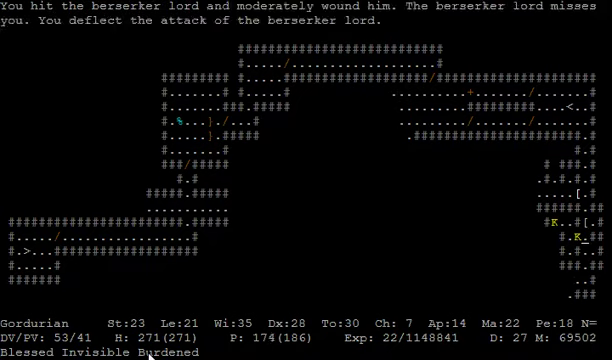
pyautogui.press('4')
pyautogui.press('4')
pyautogui.press('4')
pyautogui.press('4')
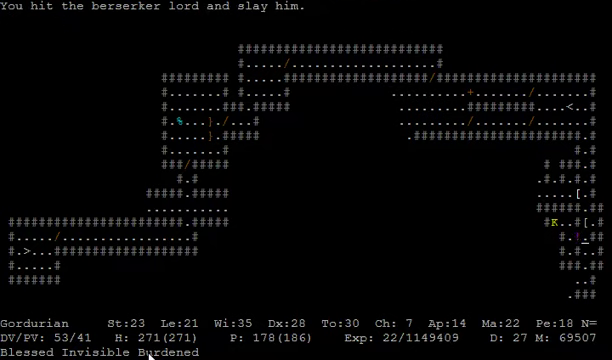
pyautogui.press('4')
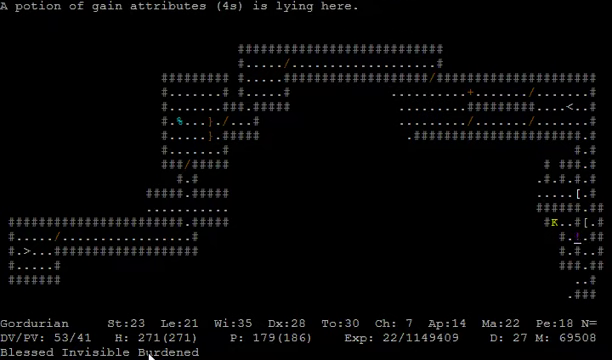
# - Pick up the potion of gain attributes and switch to the Coward tactic
pyautogui.press(',')
pyautogui.press('space')
pyautogui.press('4')
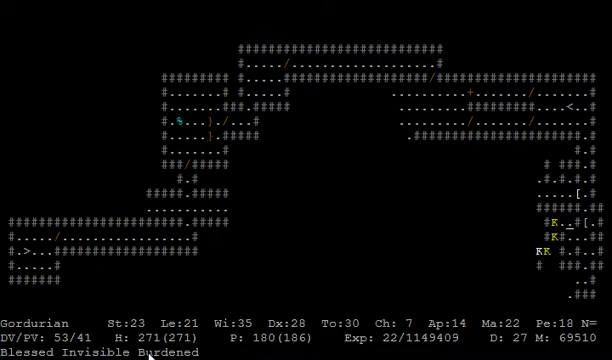
pyautogui.press('F1')
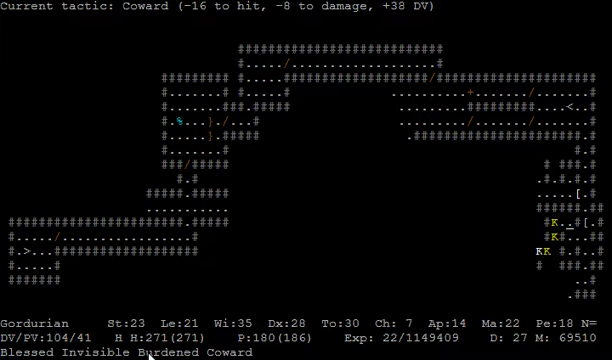
# - Dip the potion of gain attributes into holy water to bless it
pyautogui.press('!')
pyautogui.press('v')
pyautogui.press('+')
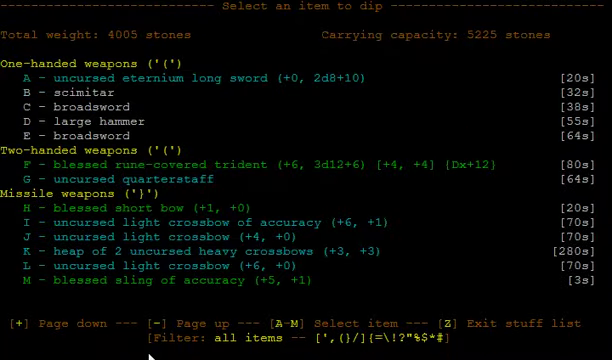
pyautogui.press('+')
pyautogui.press('+')
pyautogui.press('+')
pyautogui.press('+')
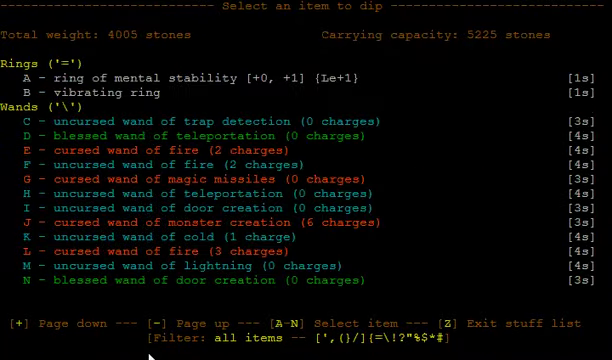
pyautogui.press('+')
pyautogui.press('+')
pyautogui.press('+')
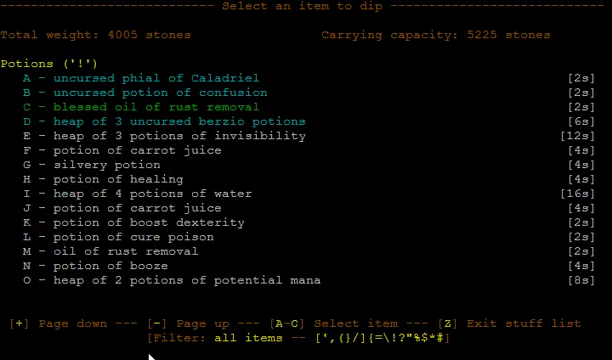
pyautogui.press('+')
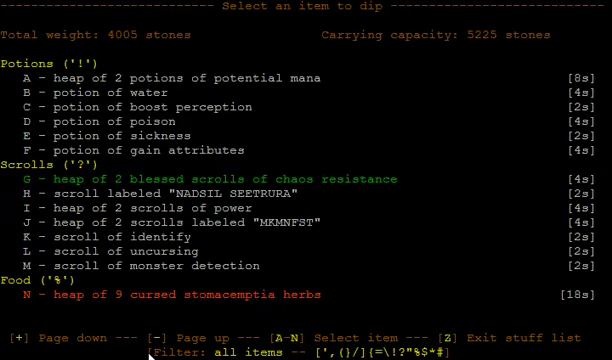
pyautogui.press('a')
pyautogui.press('d')
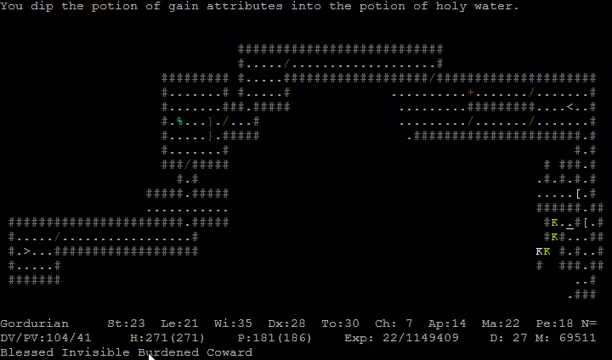
pyautogui.press('space')
# - Drink the blessed potion of gain attributes, raising every attribute by one
pyautogui.press('q')
pyautogui.press('+')
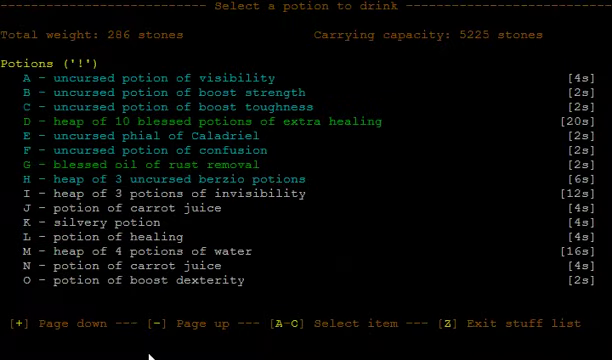
pyautogui.press('+')
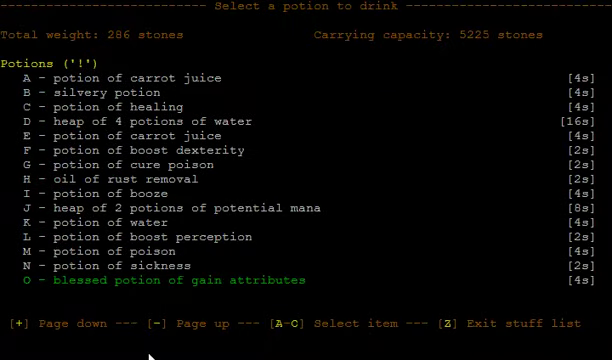
pyautogui.press('o')
pyautogui.press('space')
pyautogui.press('space')
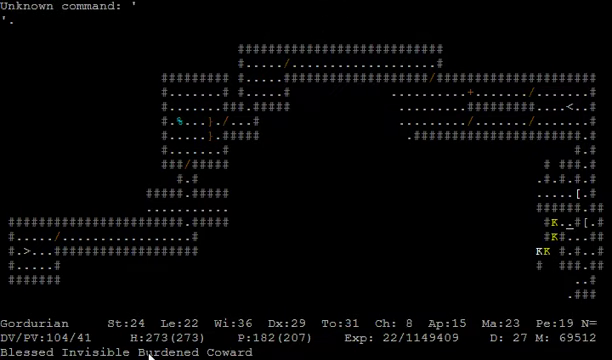
# - Switch to Very aggressive tactic and kill the first berserker lord
pyautogui.press('s')
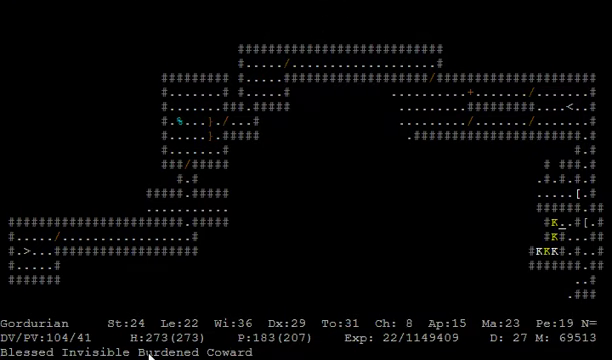
pyautogui.press('T')
pyautogui.press('a')
pyautogui.press('4')
pyautogui.press('4')
pyautogui.press('4')
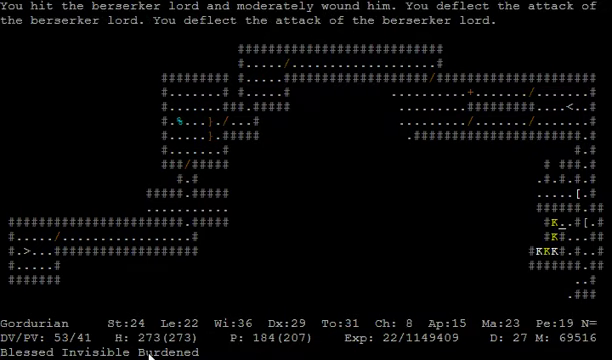
pyautogui.press('4')
pyautogui.press('4')
pyautogui.press('4')
pyautogui.press('4')
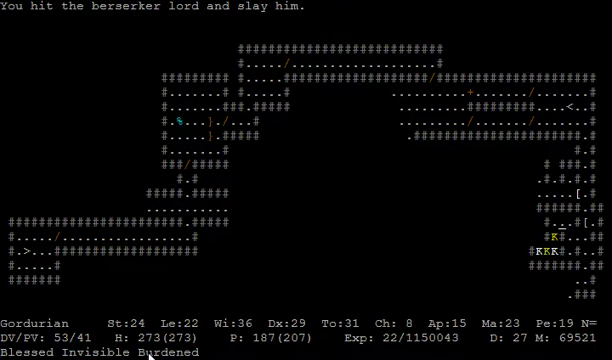
# - Attack and slay the next berserker lord to the west
pyautogui.press('T')
pyautogui.press('f')
pyautogui.press('4')
pyautogui.press('4')
pyautogui.press('4')
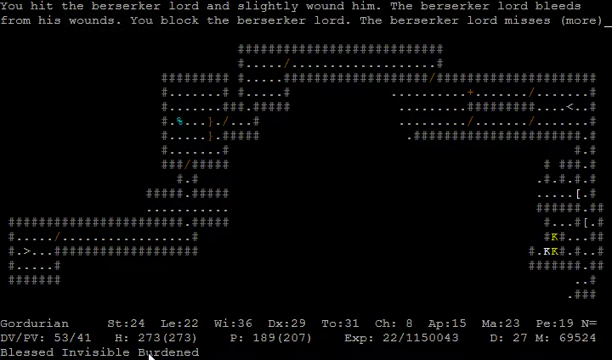
pyautogui.press('space')
pyautogui.press('4')
pyautogui.press('4')
pyautogui.press('4')
pyautogui.press('4')
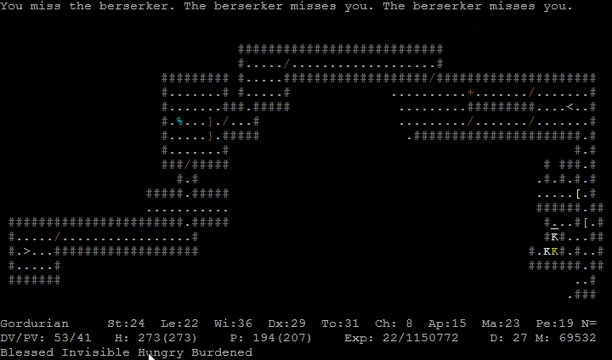
# - Keep fighting west, killing a berserker and finishing another berserker lord
pyautogui.press('4')
pyautogui.press('l')
pyautogui.press('z')
pyautogui.press('4')
pyautogui.press('T')
pyautogui.press('f')
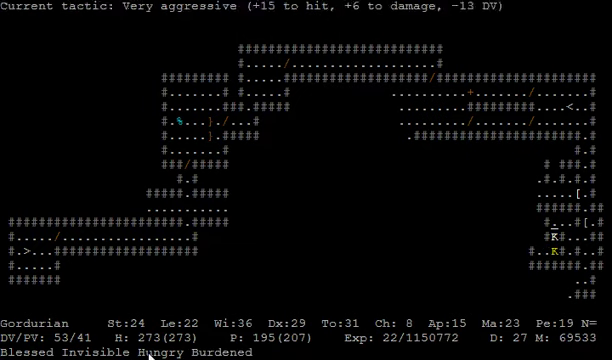
pyautogui.press('4')
pyautogui.press('4')
pyautogui.press('4')
pyautogui.press('4')
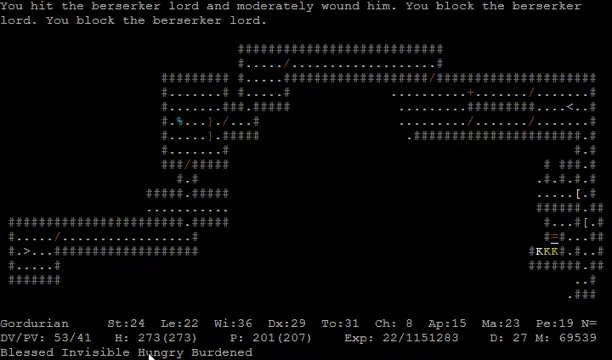
pyautogui.press('T')
pyautogui.press('f')
pyautogui.press('4')
pyautogui.press('4')
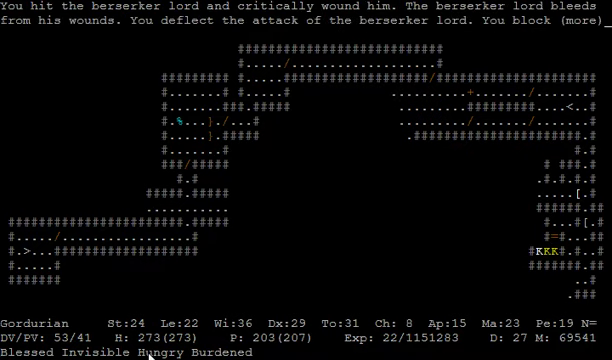
pyautogui.press('space')
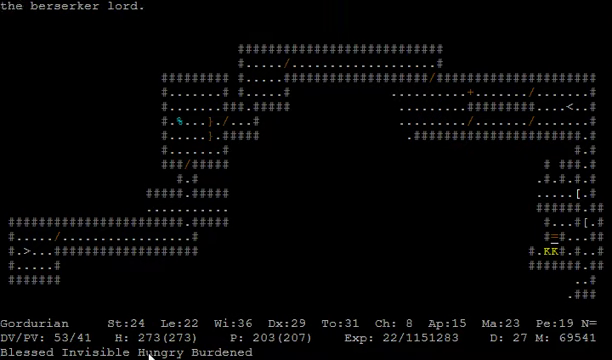
# - Pick up the dropped nograin ring and the 938 gold pieces
pyautogui.press('4')
pyautogui.press('4')
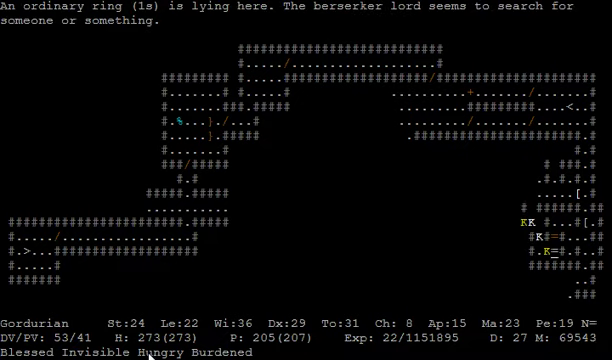
pyautogui.press(',')
pyautogui.press('4')
pyautogui.press(',')
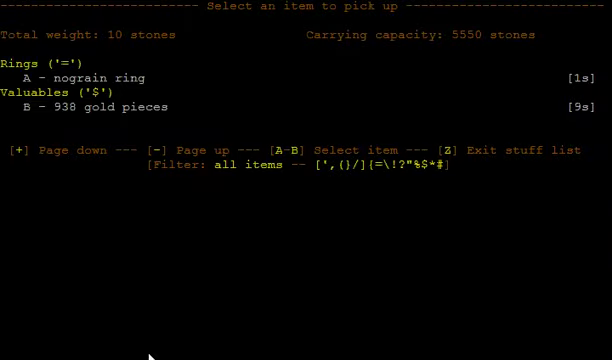
pyautogui.press('b')
# - Return to Very aggressive tactic and slay the wounded berserker lord
pyautogui.press('F6')
pyautogui.press('4')
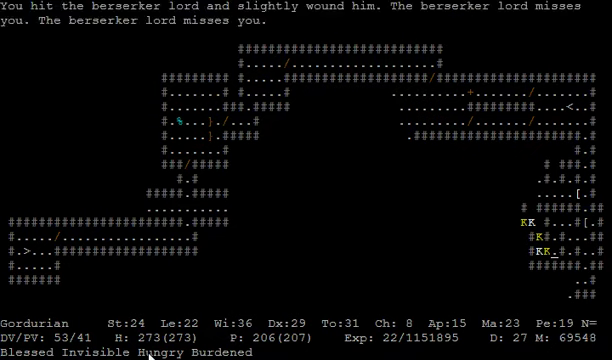
pyautogui.press('4')
pyautogui.press('4')
pyautogui.press('4')
pyautogui.press('4')
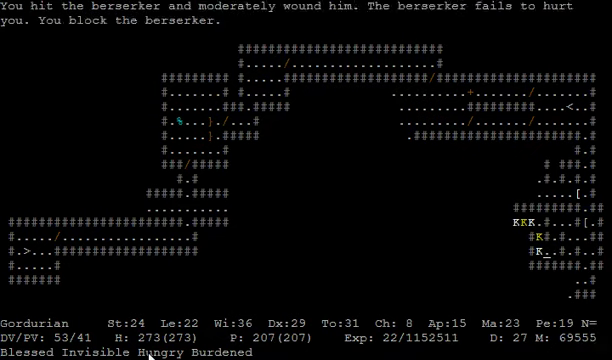
pyautogui.press('4')
pyautogui.press('4')
pyautogui.press('4')
pyautogui.press('4')
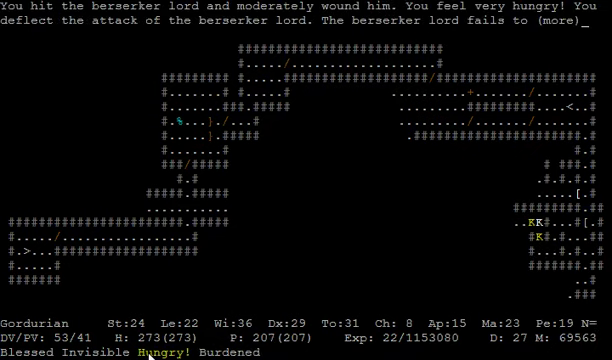
pyautogui.press('space')
pyautogui.press('4')
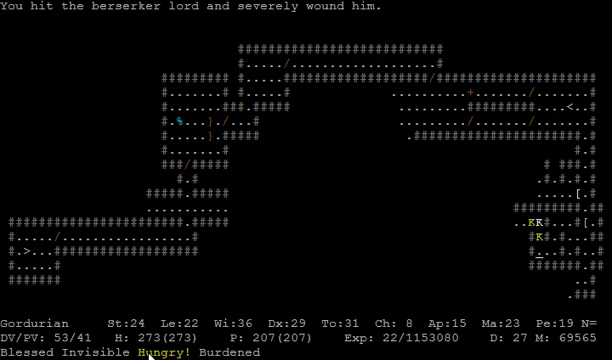
pyautogui.press('4')
pyautogui.press('l')
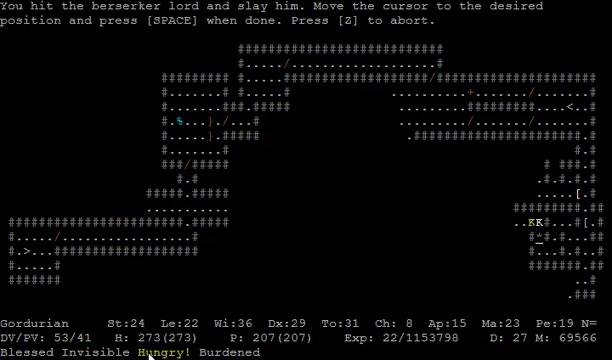
# - Complete the teleport and kill the female berserker to the north
pyautogui.press('space')
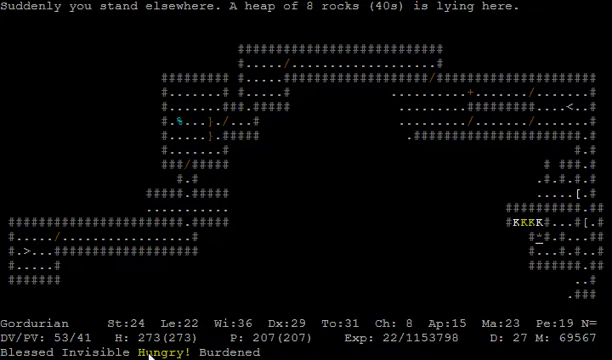
pyautogui.hotkey('shift', 't')
pyautogui.press('8')
pyautogui.press('8')
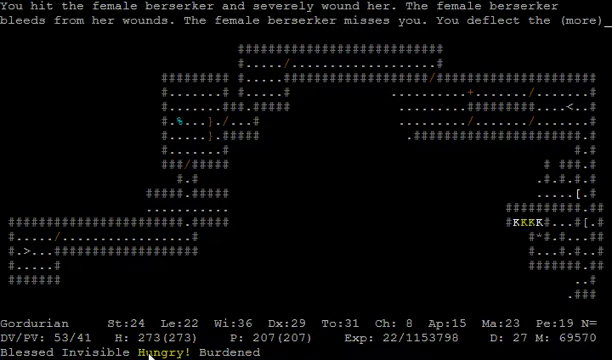
pyautogui.press('space')
pyautogui.hotkey('shift', 't')
pyautogui.press('8')
pyautogui.press('space')
pyautogui.press('8')
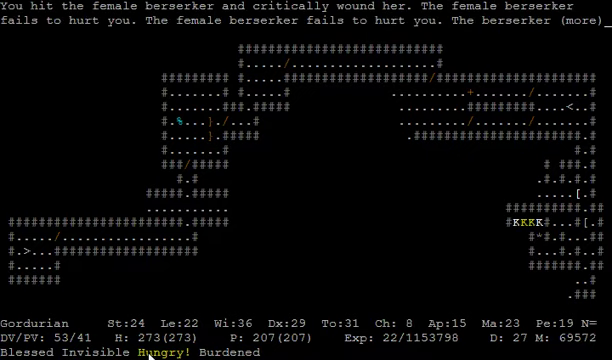
pyautogui.press('space')
pyautogui.press('8')
pyautogui.press('8')
# - Strike the berserker lord, then inspect the berserker prince and his group
pyautogui.hotkey('shift', 't')
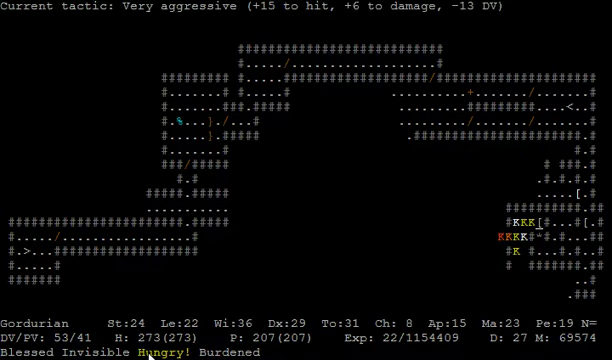
pyautogui.press('8')
pyautogui.press('8')
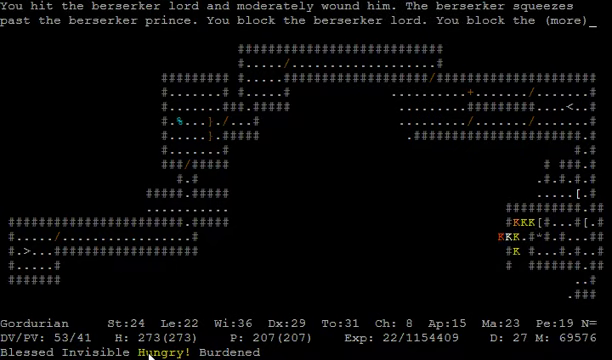
pyautogui.press('space')
pyautogui.press('l')
pyautogui.press('8')
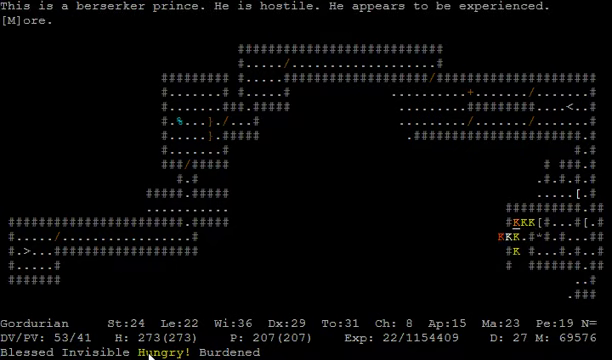
pyautogui.press('1')
pyautogui.press('Escape')
pyautogui.press('8')
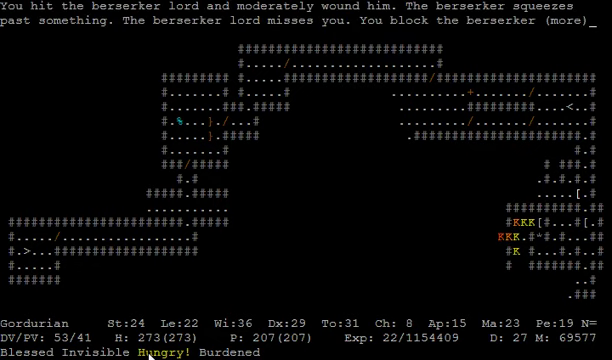
pyautogui.press('space')
# - Switch to the cautious Coward tactic
pyautogui.hotkey('shift', 't')
pyautogui.press('space')
pyautogui.hotkey('shift', 't')
pyautogui.press('a')
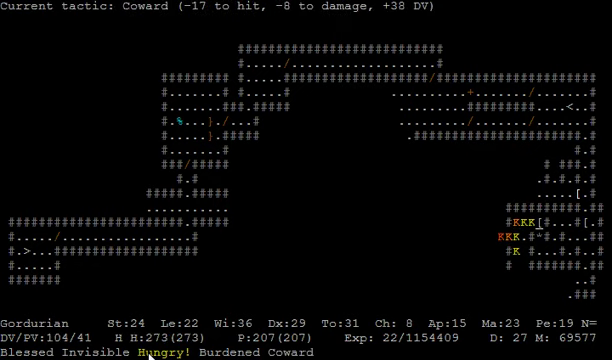
# - Cast Fire Bolt west twice, killing the berserker lord
pyautogui.press('Z')
pyautogui.press('d')
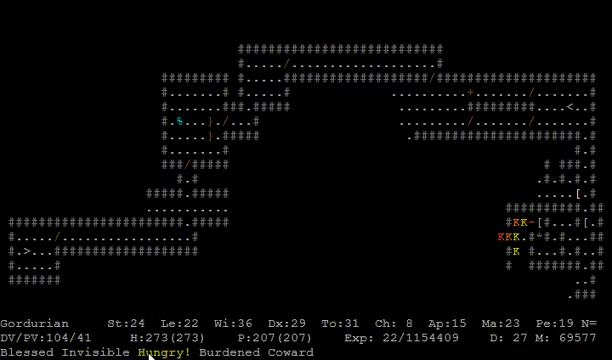
pyautogui.press('4')
pyautogui.press('space')
pyautogui.hotkey('shift', 'z')
pyautogui.press('d')
pyautogui.press('4')
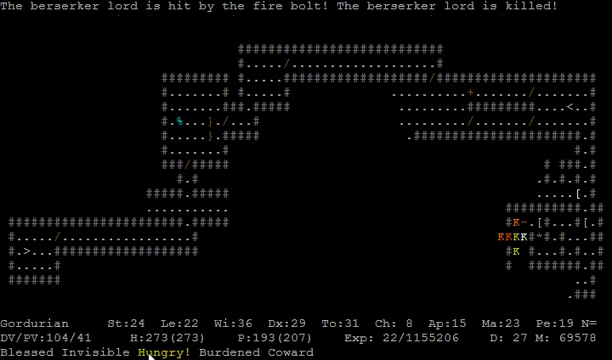
pyautogui.press('space')
pyautogui.press('space')
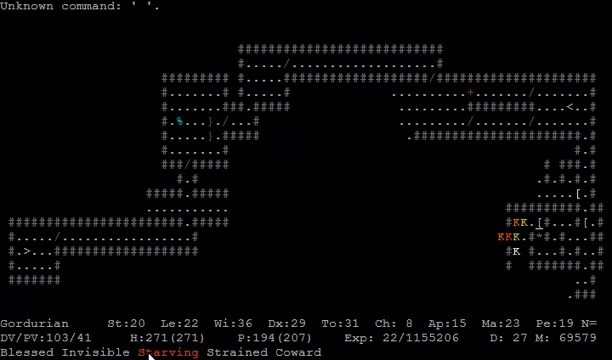
# - Check the fighting tactic, wait, and eat a stomafillia herb to end starvation
pyautogui.press('T')
pyautogui.press('.')
pyautogui.press('.')
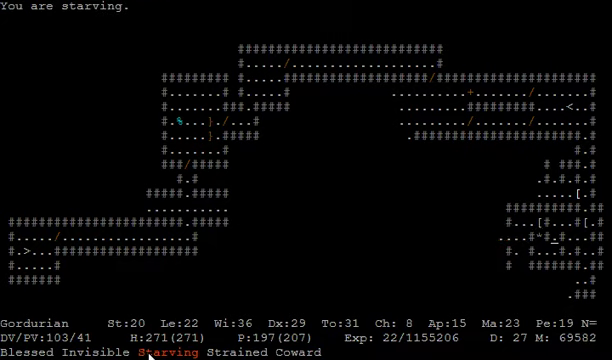
pyautogui.press('E')
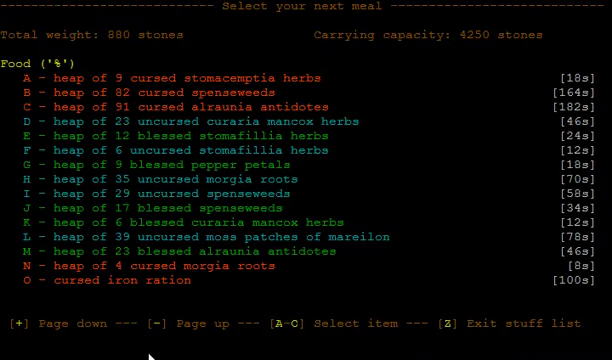
pyautogui.press('f')
pyautogui.press('space')
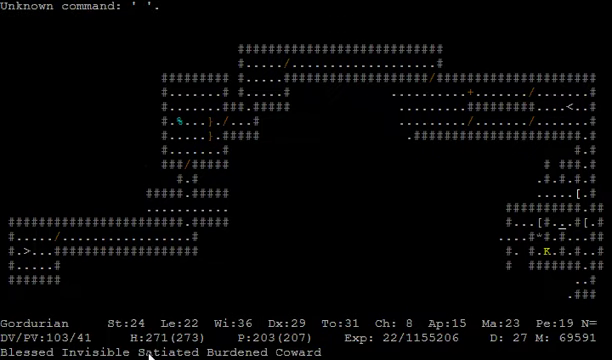
# - Drop the cowardly tactic and attack the berserker lords to the south
pyautogui.press('T')
pyautogui.press('Down')
pyautogui.press('Down')
pyautogui.press('Down')
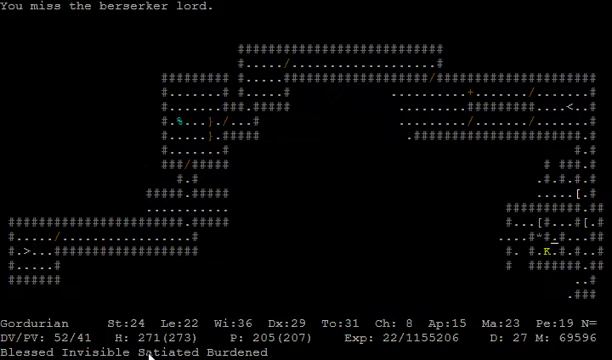
pyautogui.press('Down')
pyautogui.press('Down')
pyautogui.press('Down')
pyautogui.press('Down')
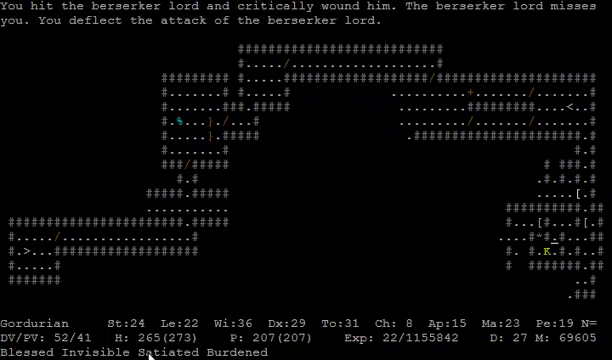
pyautogui.press('Down')
pyautogui.press('Down')
# - Cancel the eat menu and pick up the potion of troll blood and oil of rust removal
pyautogui.press(',')
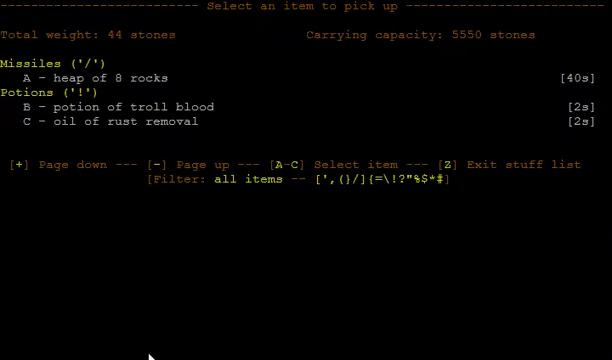
pyautogui.press('z')
pyautogui.hotkey('shift', 'e')
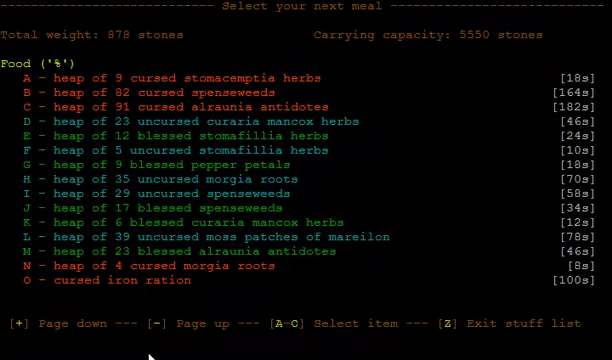
pyautogui.press('z')
pyautogui.press(',')
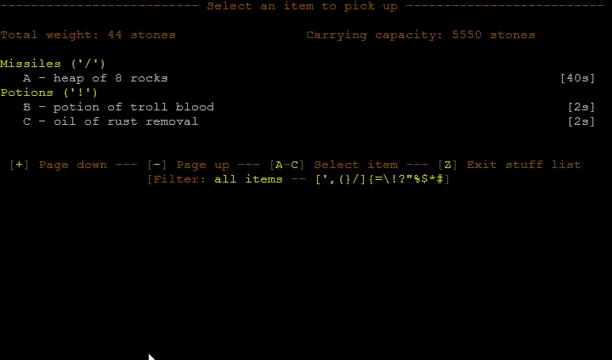
pyautogui.press('b')
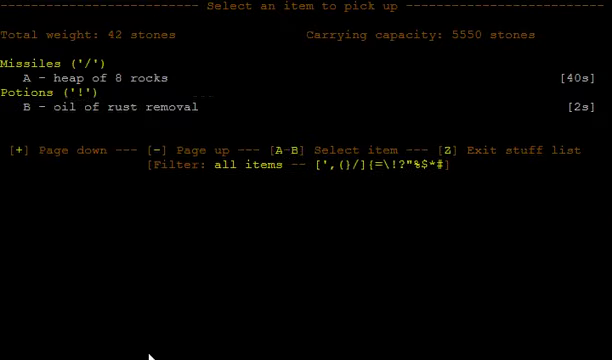
pyautogui.press('b')
pyautogui.press('z')
# - Drink the potion of troll blood
pyautogui.press('q')
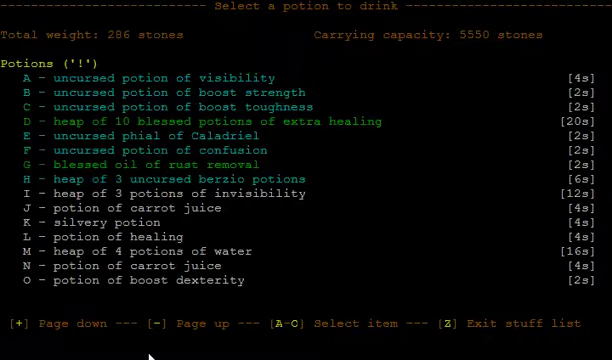
pyautogui.press('+')
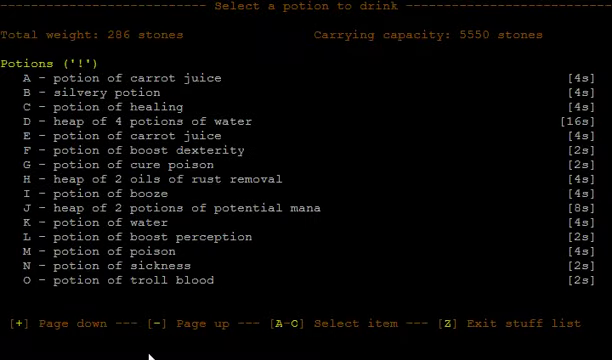
pyautogui.press('f')
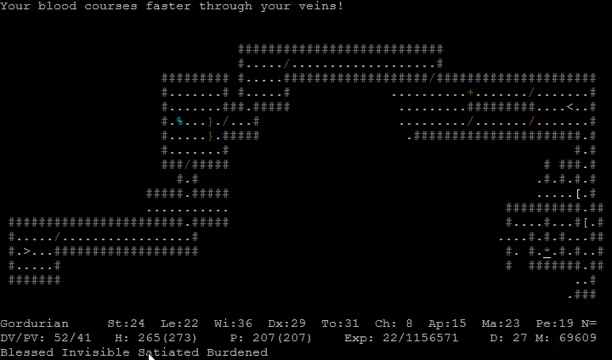
# - Slay the berserker lord and switch to the cowardly defensive tactic
pyautogui.press('s')
pyautogui.press('s')
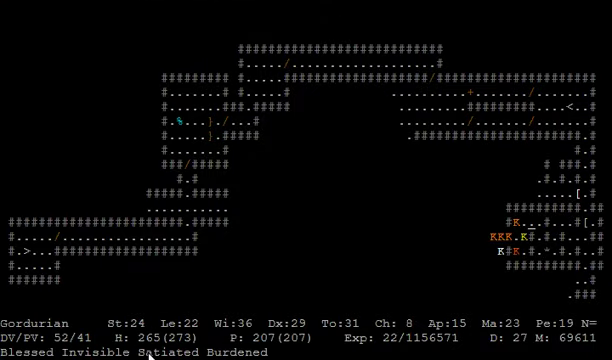
pyautogui.press('l')
pyautogui.press('l')
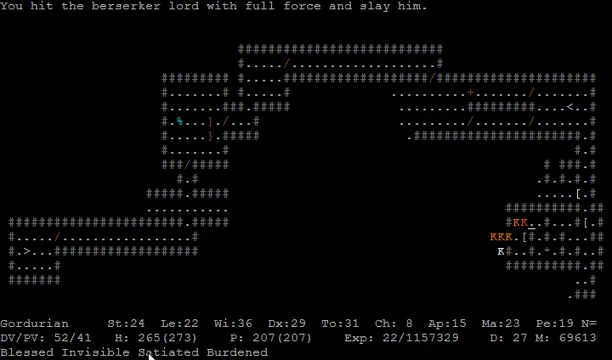
pyautogui.press('T')
pyautogui.press('g')
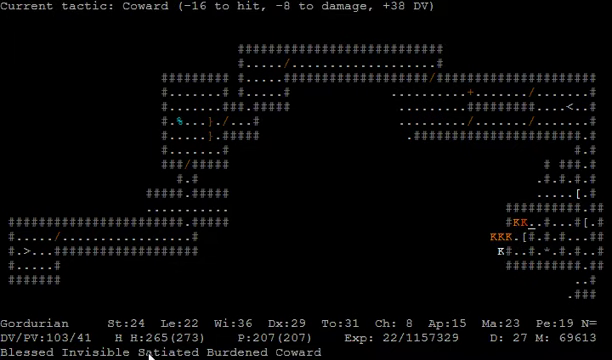
# - Examine the berserker king, cast a fire spell west at him, and check him again
pyautogui.press('l')
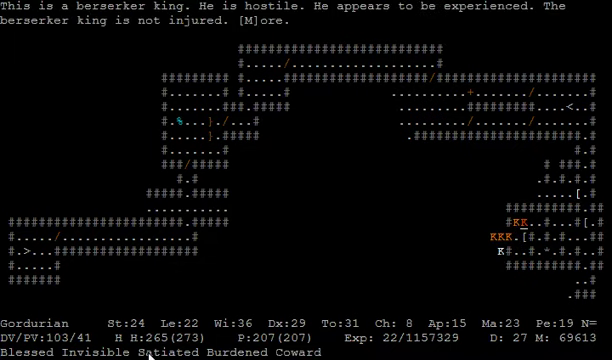
pyautogui.press('Escape')
pyautogui.press('T')
pyautogui.press('g')
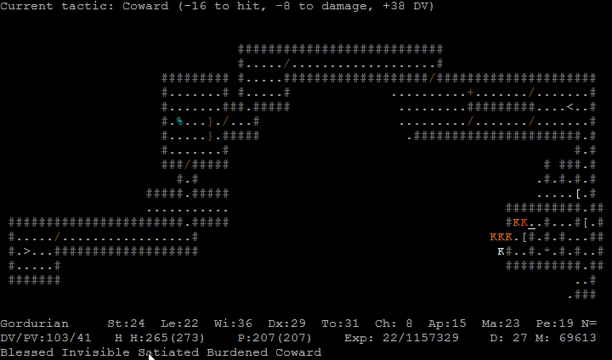
pyautogui.press('Z')
pyautogui.press('a')
pyautogui.press('4')
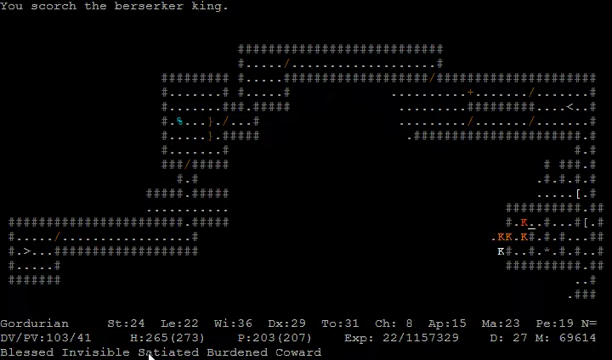
pyautogui.press('l')
pyautogui.press('Escape')
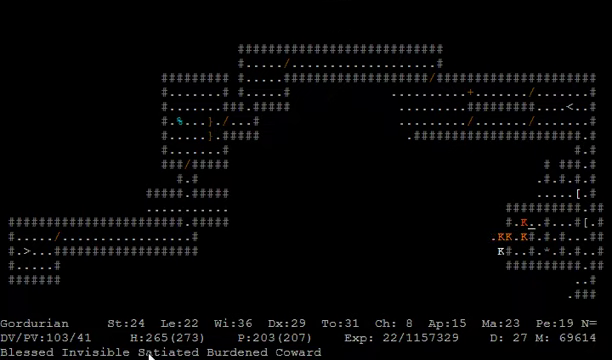
# - Cast two more fire spells west at the berserker king
pyautogui.press('Z')
pyautogui.press('a')
pyautogui.press('4')
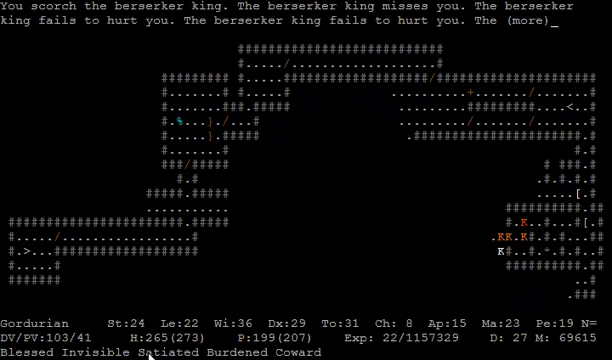
pyautogui.press('space')
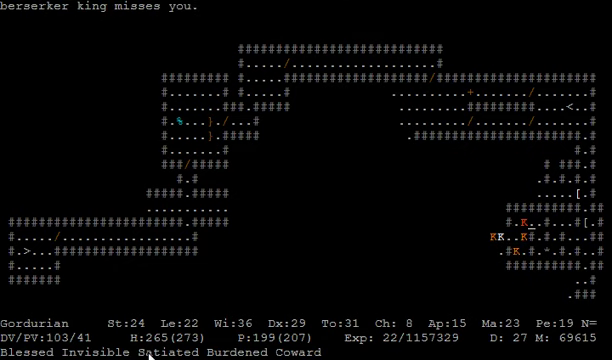
pyautogui.press('Z')
pyautogui.press('a')
pyautogui.press('4')
pyautogui.press('space')
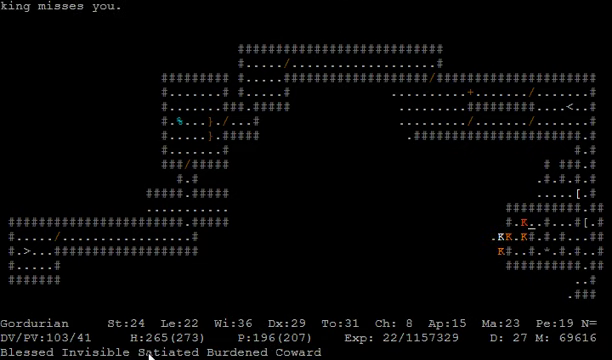
# - Check the berserker king's condition, then kill him with a final fire spell
pyautogui.press('l')
pyautogui.press('space')
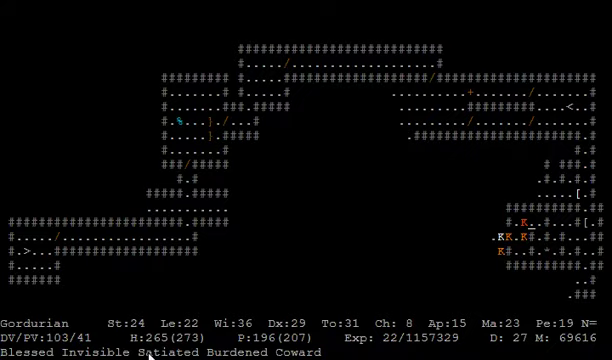
pyautogui.press('Z')
pyautogui.press('a')
pyautogui.press('4')
pyautogui.press('space')
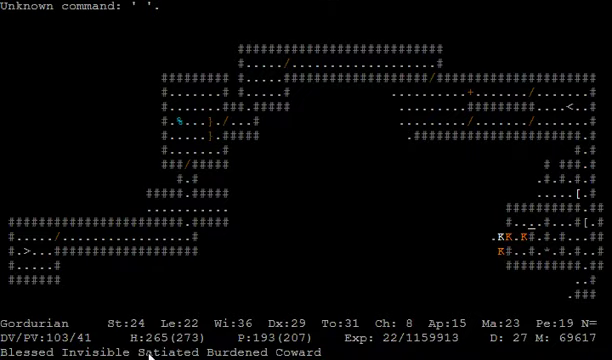
# - Return to the normal fighting tactic and melee the berserker prince to the west
pyautogui.press('T')
pyautogui.press('b')
pyautogui.press('4')
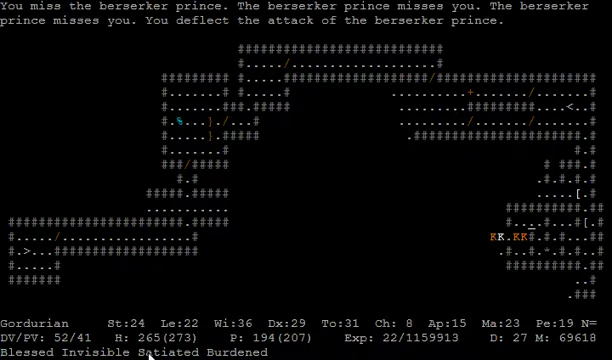
pyautogui.press('4')
pyautogui.press('4')
pyautogui.press('space')
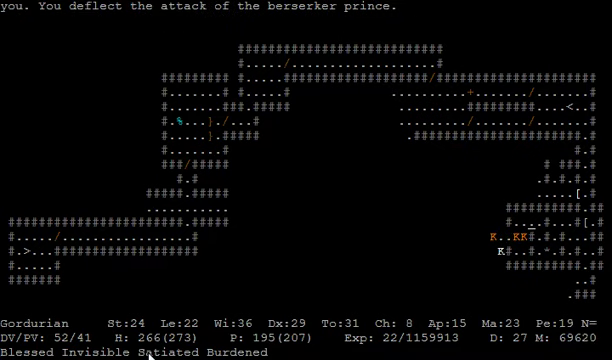
pyautogui.press('T')
pyautogui.press('b')
pyautogui.press('4')
pyautogui.press('4')
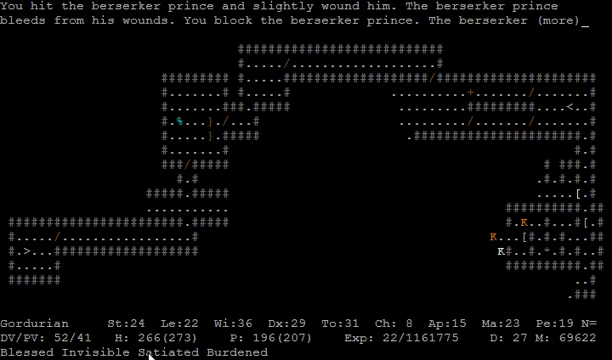
pyautogui.press('space')
# - Keep striking the berserker prince, then look over the surrounding berserkers
pyautogui.press('4')
pyautogui.press('space')
pyautogui.press('4')
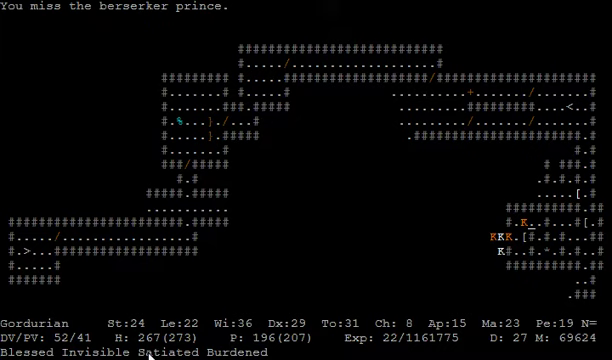
pyautogui.press('4')
pyautogui.press('space')
pyautogui.press('4')
pyautogui.press('space')
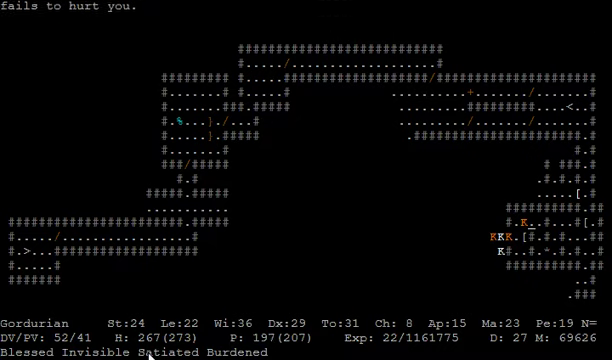
pyautogui.press('4')
pyautogui.press('l')
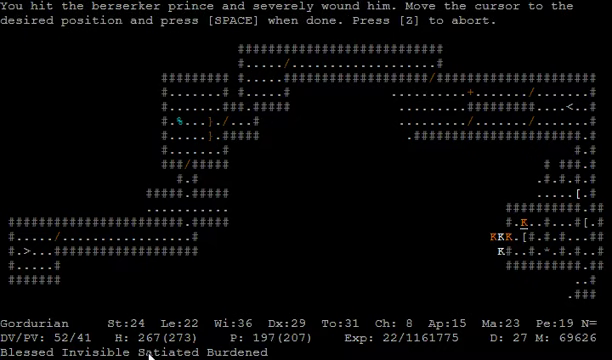
pyautogui.press('z')
# - Strike the berserker prince repeatedly until he dies
pyautogui.press('4')
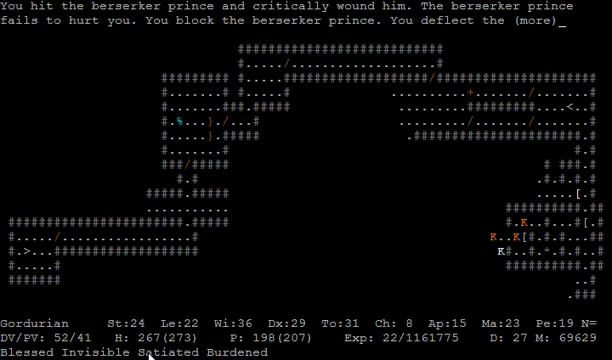
pyautogui.press('space')
pyautogui.press('z')
pyautogui.press('4')
pyautogui.press('space')
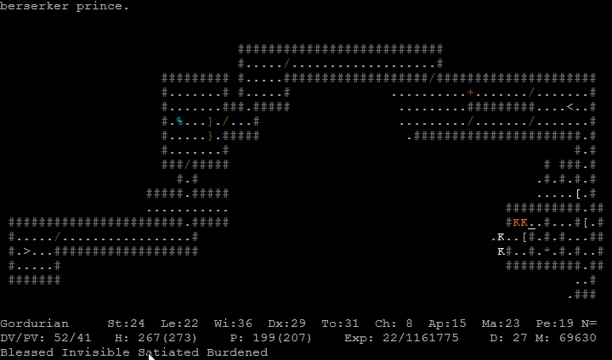
pyautogui.press('4')
pyautogui.press('space')
pyautogui.press('4')
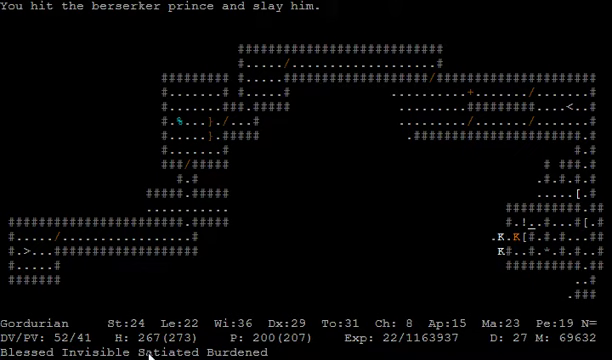
pyautogui.press('4')
# - Grab the potion of boost perception, step onto the chain mail, and attack the next prince
pyautogui.press(',')
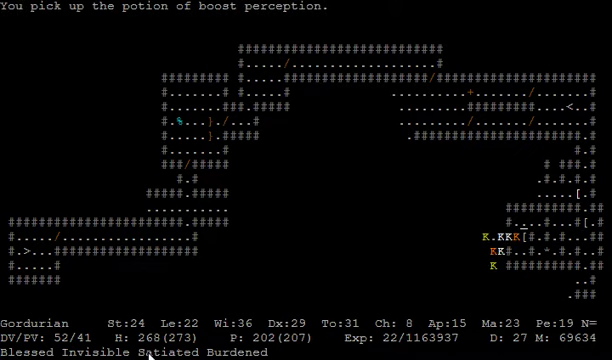
pyautogui.press('2')
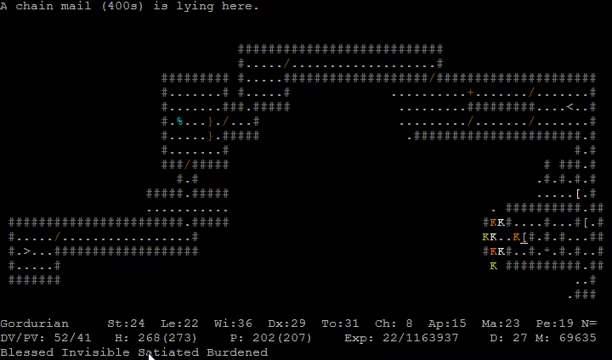
pyautogui.press('4')
pyautogui.press('space')
pyautogui.press('4')
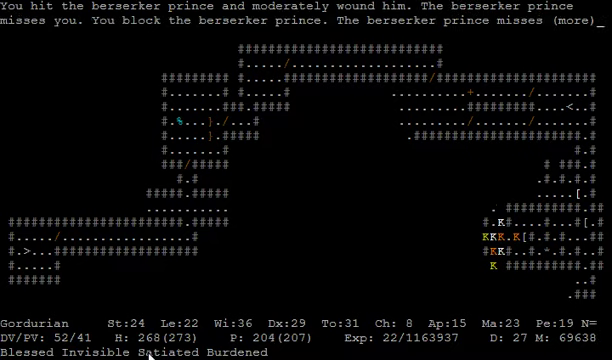
# - Switch to the cowardly tactic and cast Fire Bolt west at the berserkers
pyautogui.press('space')
pyautogui.hotkey('shift', 't')
pyautogui.press('g')
pyautogui.hotkey('shift', 'z')
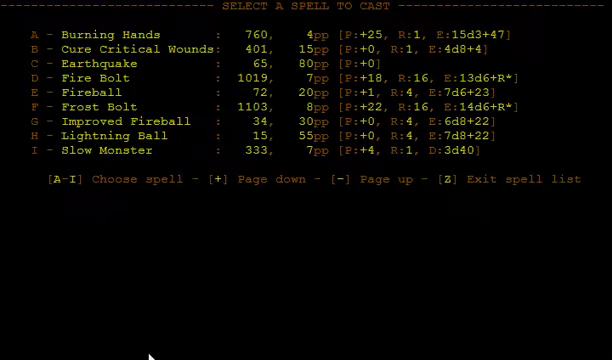
pyautogui.press('d')
pyautogui.press('4')
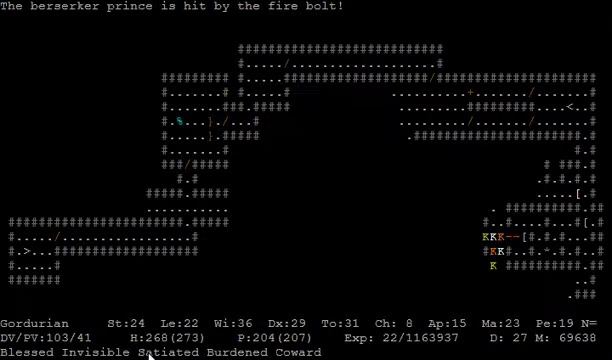
pyautogui.press('space')
pyautogui.press('space')
pyautogui.press('space')
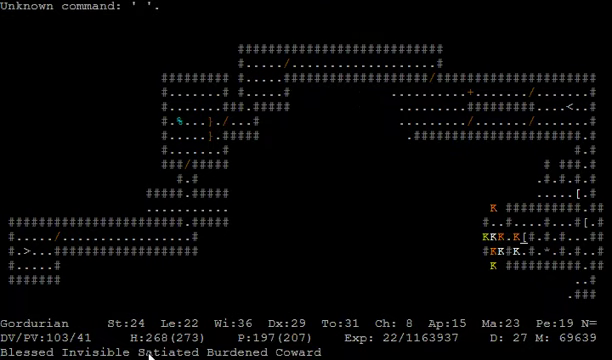
# - Cast Fire Bolt west twice more, felling a berserker
pyautogui.hotkey('shift', 'z')
pyautogui.press('d')
pyautogui.press('4')
pyautogui.press('space')
pyautogui.press('space')
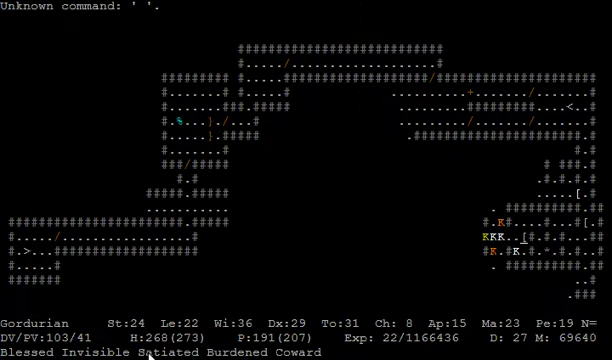
pyautogui.hotkey('shift', 'z')
pyautogui.press('d')
pyautogui.press('4')
pyautogui.press('space')
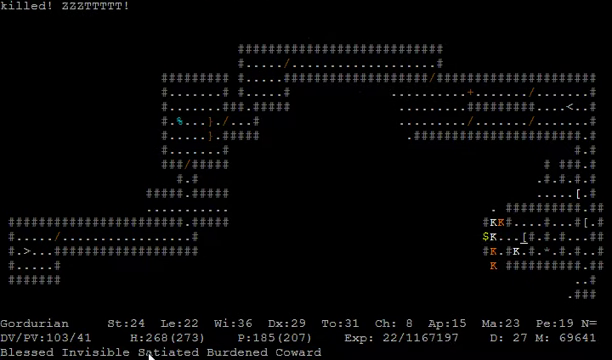
pyautogui.press('space')
pyautogui.press('space')
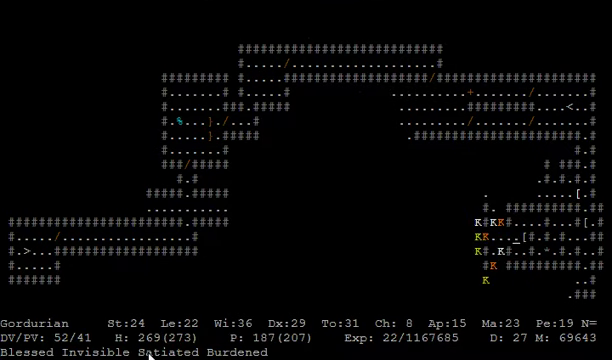
# - Examine the nearby berserkers, set the very aggressive tactic, and attack the adjacent berserker
pyautogui.hotkey('shift', 'z')
pyautogui.press('d')
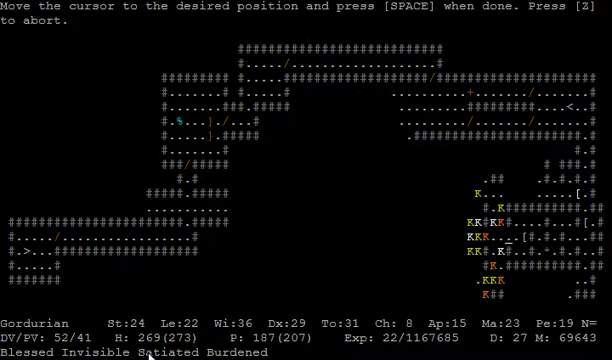
pyautogui.press('space')
pyautogui.press('F6')
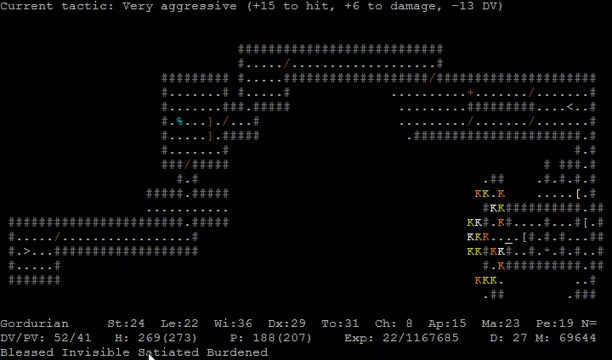
pyautogui.press('7')
pyautogui.press('7')
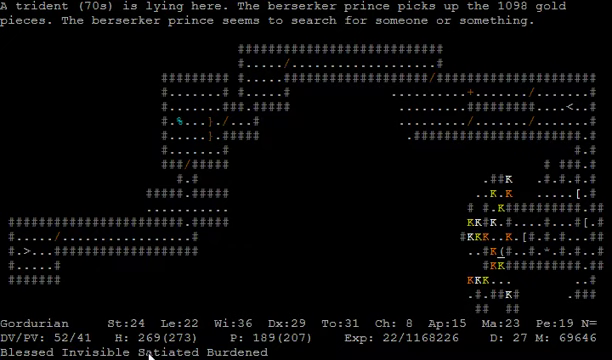
# - Pick up the trident, keep the very aggressive tactic, and strike down the berserker prince
pyautogui.press(',')
pyautogui.press('F6')
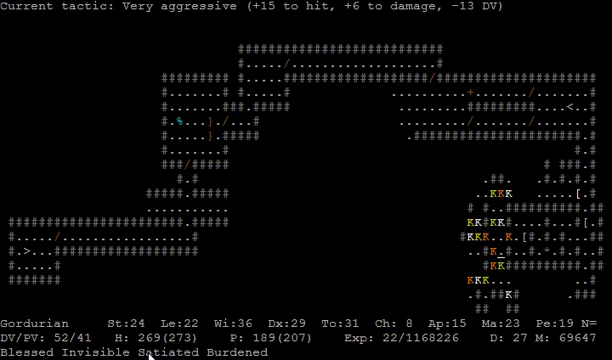
pyautogui.press('7')
pyautogui.press('space')
pyautogui.press('7')
pyautogui.press('7')
# - Attack the wounded berserker to the east repeatedly, ending on the arrows square
pyautogui.press('6')
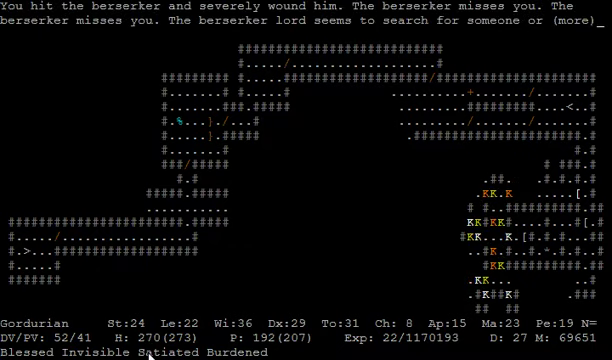
pyautogui.press('space')
pyautogui.press('6')
pyautogui.press('space')
pyautogui.press('6')
pyautogui.press('space')
pyautogui.press('6')
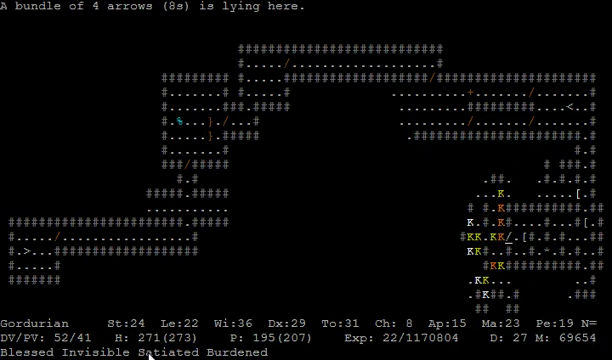
# - Pick up the bundle of arrows, switch to Coward tactics and wait a turn
pyautogui.press(',')
pyautogui.press('space')
pyautogui.press('F1')
pyautogui.press('4')
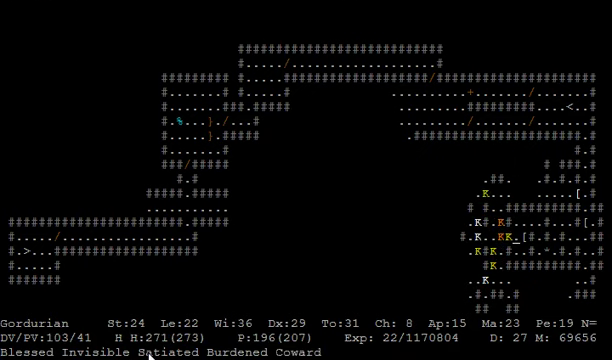
# - Cast two Fire Bolts west at the approaching berserkers
pyautogui.press('Z')
pyautogui.press('d')
pyautogui.press('4')
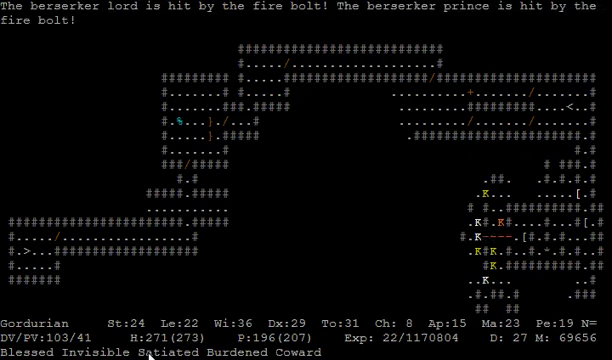
pyautogui.press('space')
pyautogui.press('Z')
pyautogui.press('d')
pyautogui.press('4')
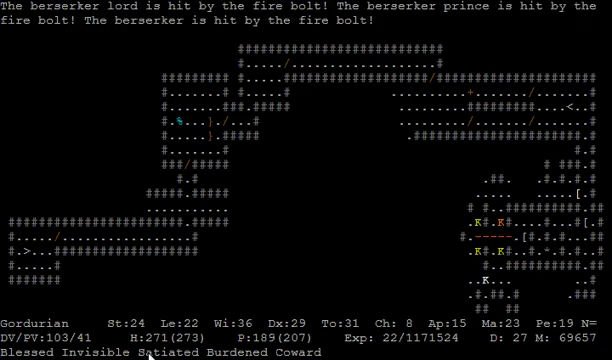
pyautogui.press('space')
# - Cast a third Fire Bolt west, killing the berserker lord
pyautogui.press('Z')
pyautogui.press('d')
pyautogui.press('4')
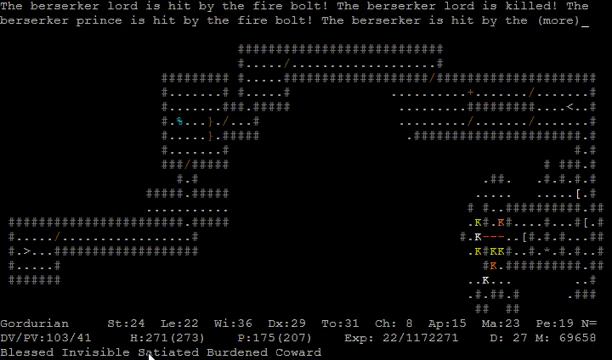
pyautogui.press('space')
# - Drop the Coward tactic and start meleeing the berserker lord
pyautogui.press('5')
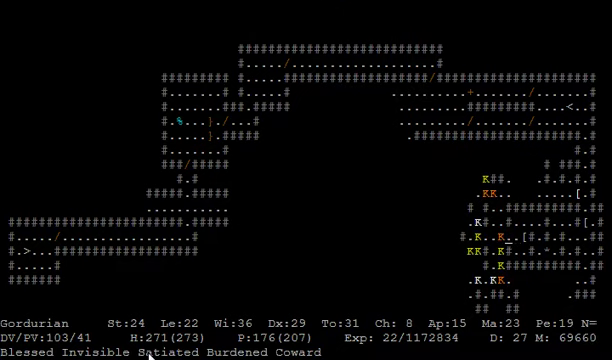
pyautogui.press('5')
pyautogui.press('5')
pyautogui.press('T')
pyautogui.press('d')
pyautogui.press('4')
pyautogui.press('space')
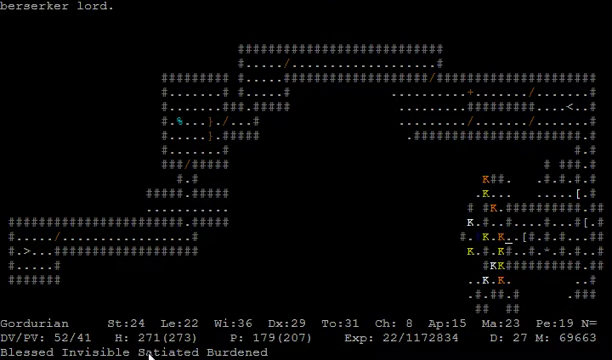
# - Keep striking west until the berserker lord is slain
pyautogui.press('4')
pyautogui.press('space')
pyautogui.press('4')
pyautogui.press('space')
pyautogui.press('4')
pyautogui.press('4')
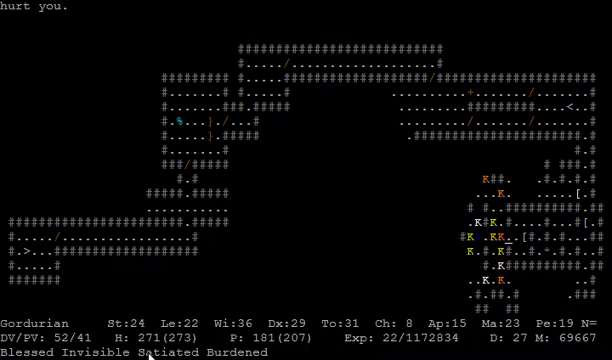
pyautogui.press('4')
# - Step onto the blue potion square, go Very aggressive and kill the berserker prince
pyautogui.press('4')
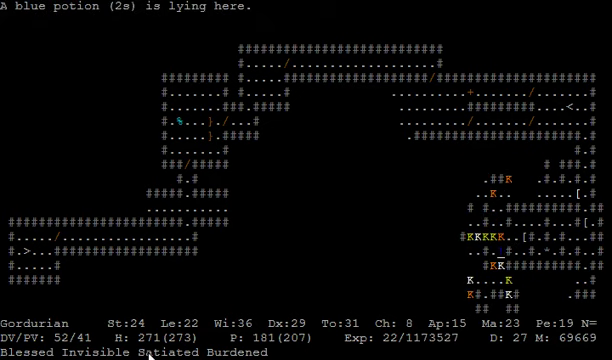
pyautogui.press('4')
pyautogui.press('space')
pyautogui.press('4')
pyautogui.press('F6')
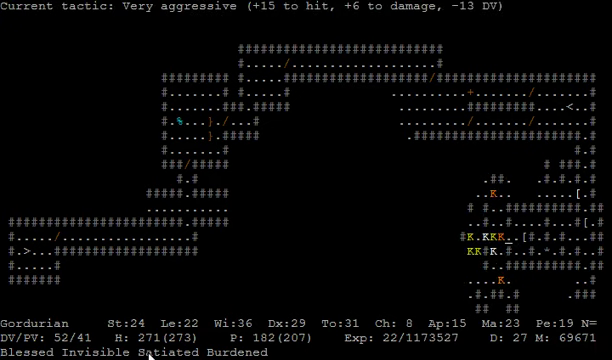
pyautogui.press('4')
pyautogui.press('4')
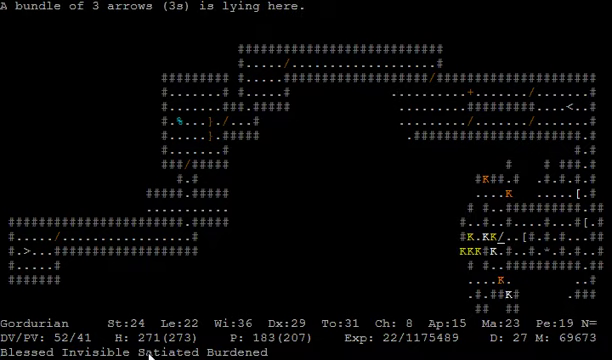
# - Grab the arrows, fight the adjacent berserker, and pick up the iron amulet
pyautogui.press(',')
pyautogui.press('space')
pyautogui.press('4')
pyautogui.press('4')
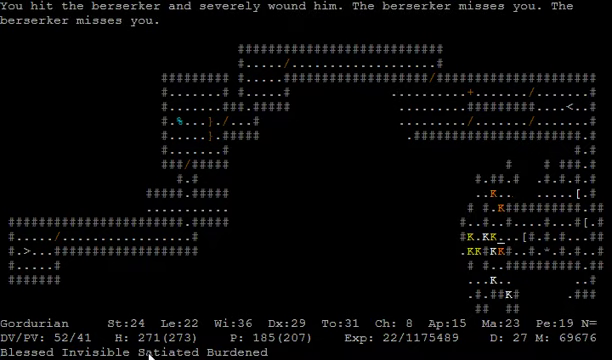
pyautogui.press('4')
pyautogui.press('4')
pyautogui.press('4')
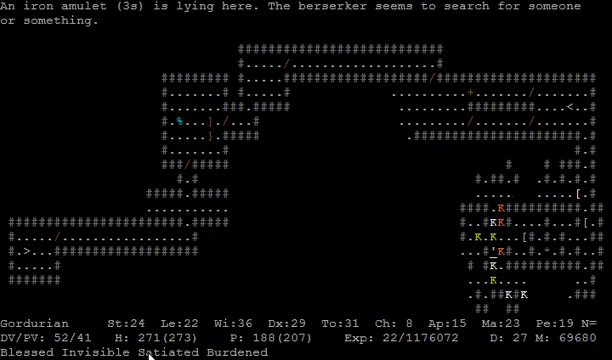
pyautogui.press('space')
pyautogui.press(',')
pyautogui.press('space')
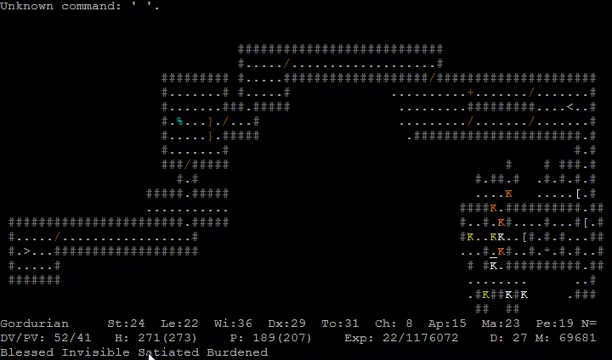
pyautogui.press('F6')
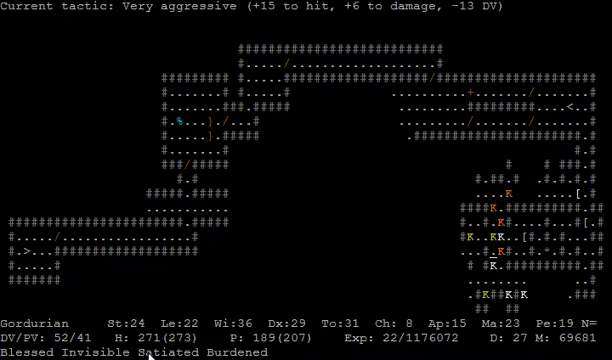
# - Go Very aggressive, advance and hack at the berserker to the west
pyautogui.press('4')
pyautogui.press('4')
pyautogui.press('4')
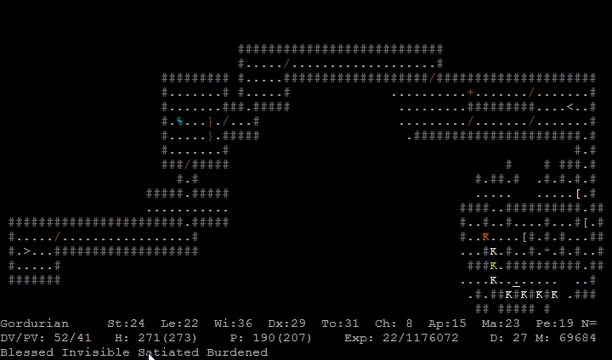
pyautogui.press('4')
pyautogui.press('Left')
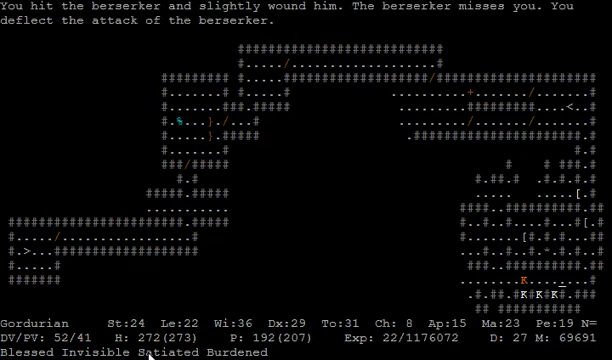
pyautogui.press('Left')
pyautogui.press('Left')
pyautogui.press('space')
# - Kill the female berserker, then wound the berserker prince and berserker lord
pyautogui.press('Left')
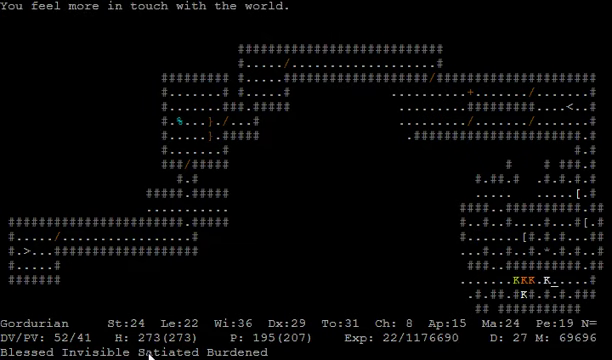
pyautogui.press('Left')
pyautogui.press('Left')
pyautogui.press('Left')
pyautogui.press('Left')
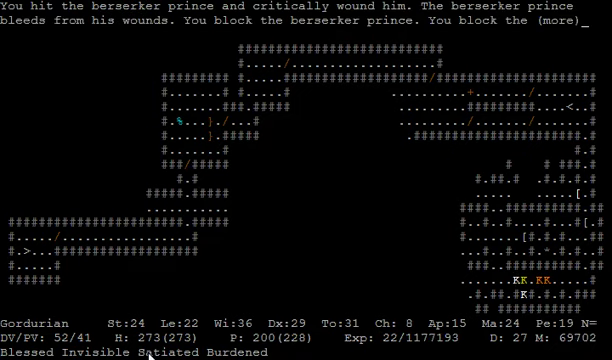
pyautogui.press('space')
pyautogui.press('Left')
pyautogui.press('Left')
pyautogui.press('space')
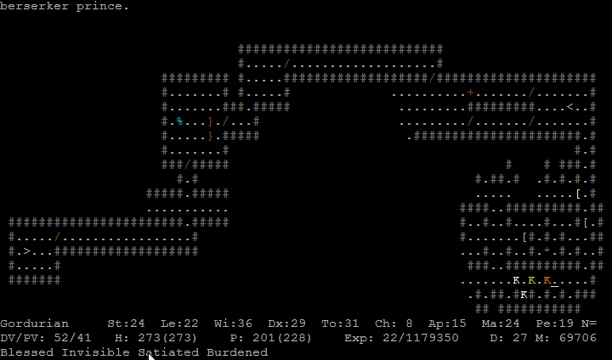
pyautogui.press('Left')
pyautogui.press('Left')
pyautogui.press('space')
pyautogui.press('Left')
pyautogui.press('Left')
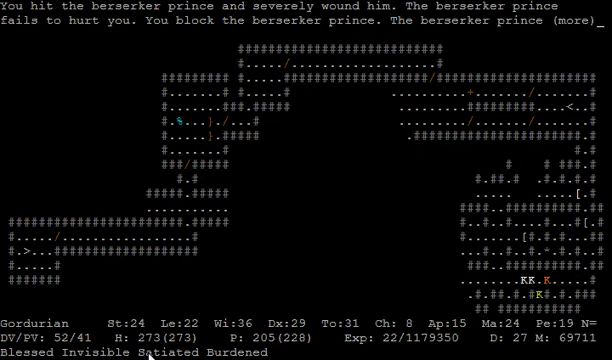
pyautogui.press('space')
pyautogui.press('Left')
pyautogui.press('Left')
pyautogui.press('Left')
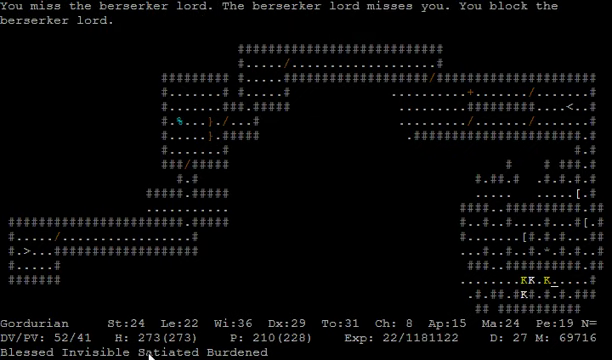
pyautogui.press('Left')
pyautogui.press('Left')
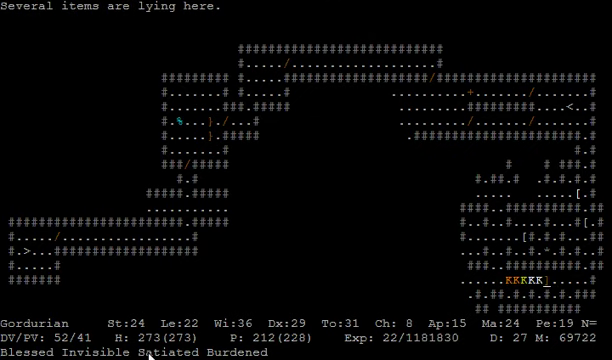
# - Check the floor, leave the fluff ball and gold, and attack the female berserker
pyautogui.press(',')
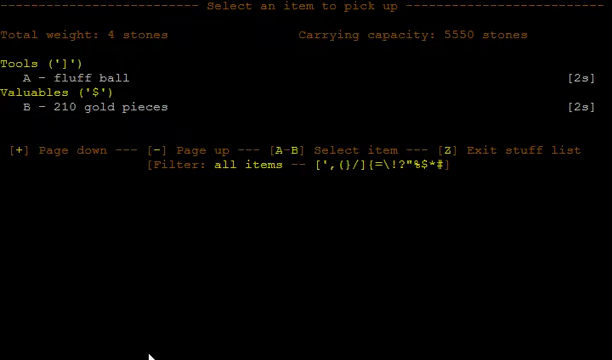
pyautogui.press('Escape')
pyautogui.press('Left')
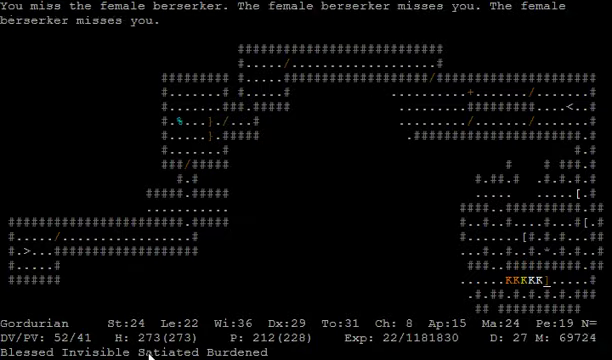
pyautogui.press('Left')
pyautogui.press('Left')
pyautogui.press('Left')
pyautogui.press('Left')
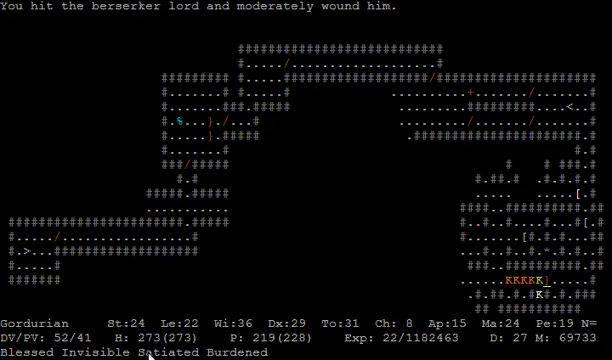
# - Set Very aggressive tactics and melee the berserker lord and berserker prince
pyautogui.press('F6')
pyautogui.press('Left')
pyautogui.press('Left')
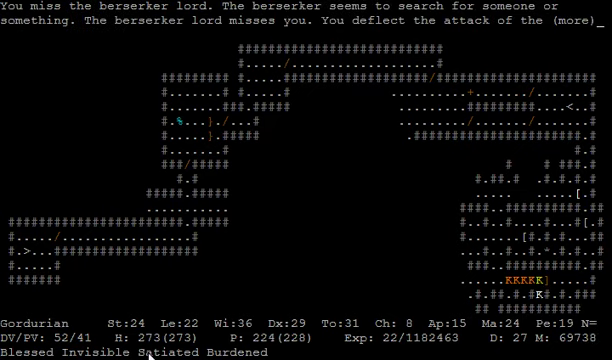
pyautogui.press('Left')
pyautogui.press('Left')
pyautogui.press('Left')
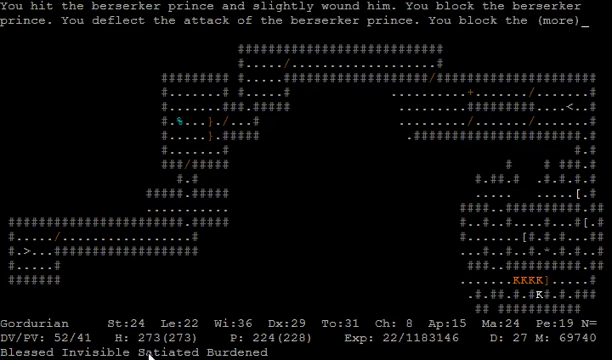
pyautogui.press('Left')
pyautogui.press('Left')
pyautogui.press('Left')
pyautogui.press('Left')
pyautogui.press('F6')
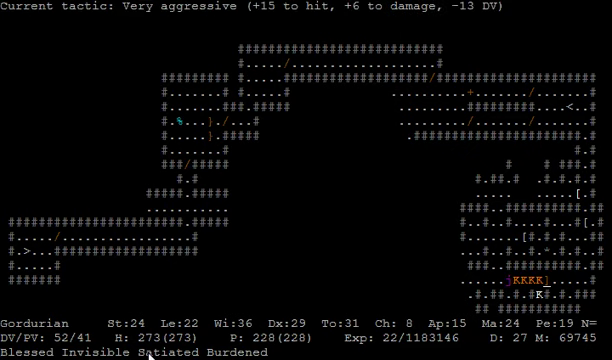
pyautogui.press('Left')
pyautogui.press('Left')
pyautogui.press('Left')
pyautogui.press('space')
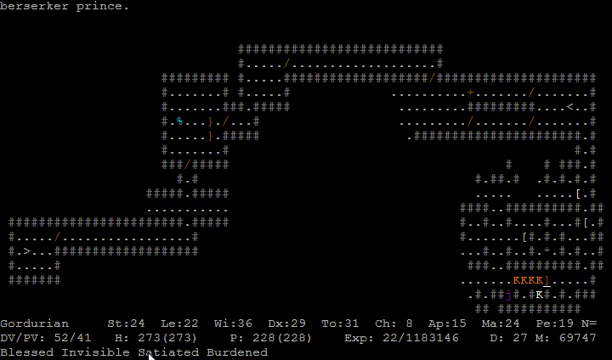
pyautogui.press('F1')
# - Look at the purple monster, a hostile writhing mass of primal chaos
pyautogui.press('l')
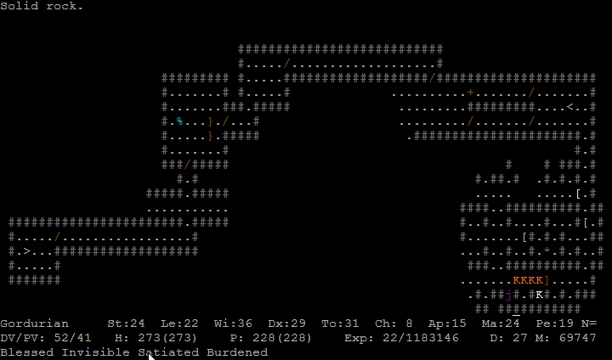
pyautogui.press('Home')
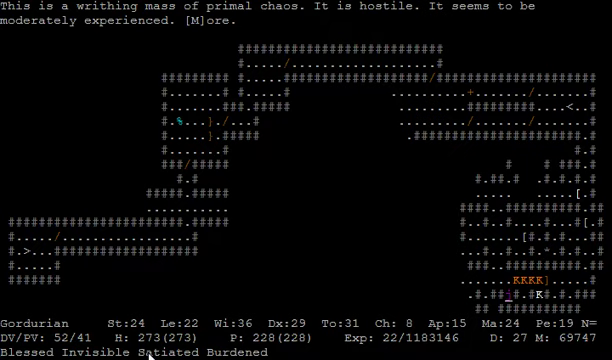
pyautogui.press('space')
pyautogui.press('F1')
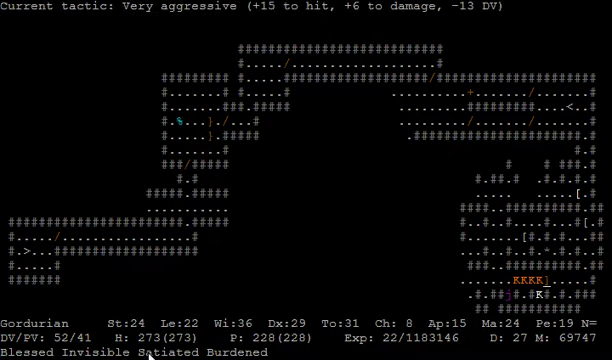
# - Keep attacking the berserker prince to the south through the combat messages
pyautogui.press('Down')
pyautogui.press('Down')
pyautogui.press('Down')
pyautogui.press('l')
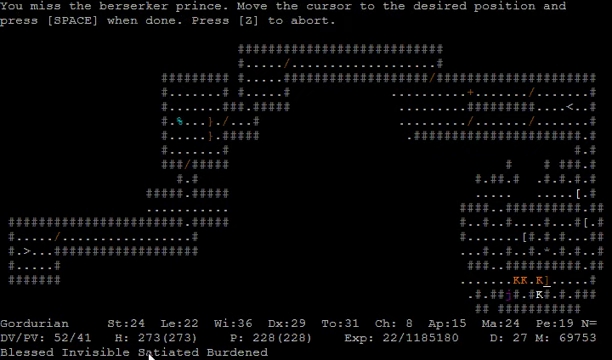
pyautogui.press('z')
pyautogui.press('Down')
pyautogui.press('space')
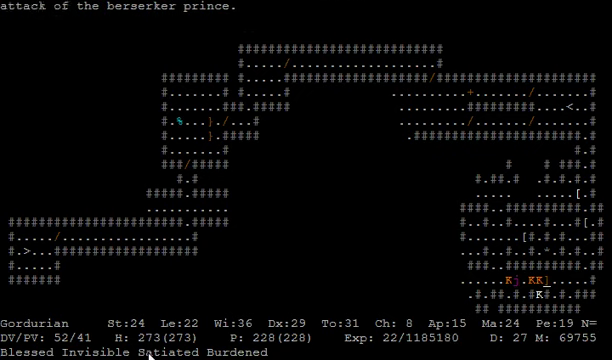
pyautogui.press('Down')
pyautogui.press('Down')
pyautogui.press('space')
# - Keep fighting the berserkers, toggling between Coward and Very aggressive tactics
pyautogui.press('F1')
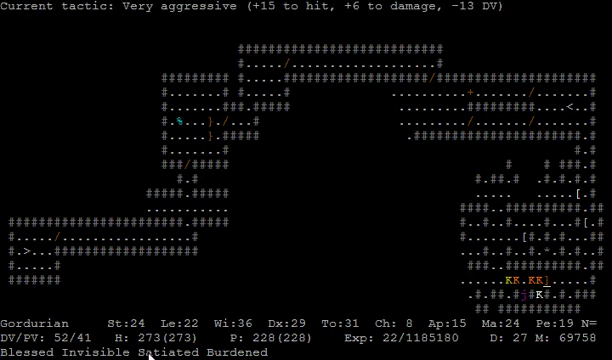
pyautogui.press('Down')
pyautogui.press('space')
pyautogui.press('Down')
pyautogui.press('space')
pyautogui.press('Down')
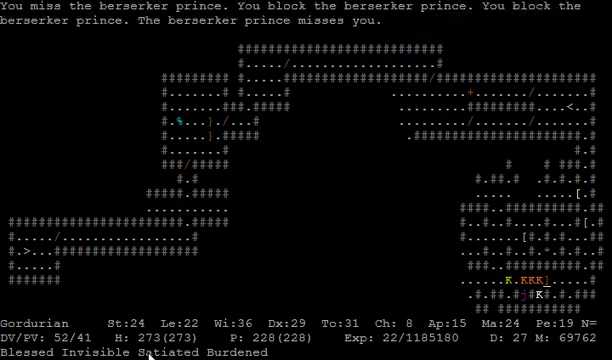
pyautogui.press('Down')
pyautogui.press('Down')
pyautogui.press('F1')
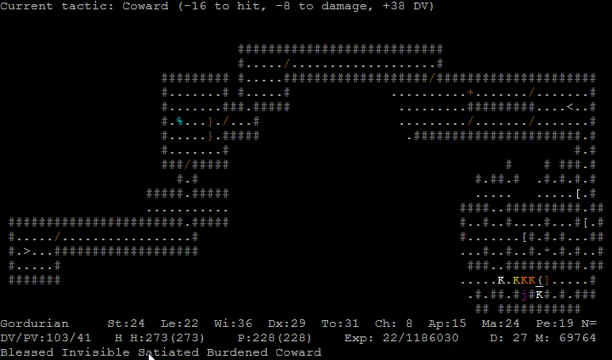
pyautogui.press('F6')
pyautogui.press('Down')
pyautogui.press('Down')
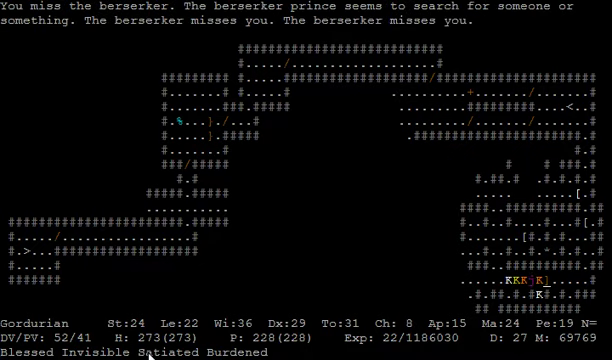
pyautogui.press('space')
# - Switch to Coward tactics and cast a Fire Bolt along the berserker line
pyautogui.press('F1')
pyautogui.press('Z')
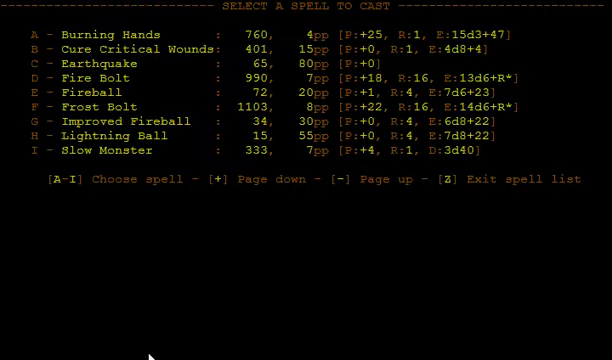
pyautogui.press('d')
pyautogui.press('Right')
pyautogui.press('space')
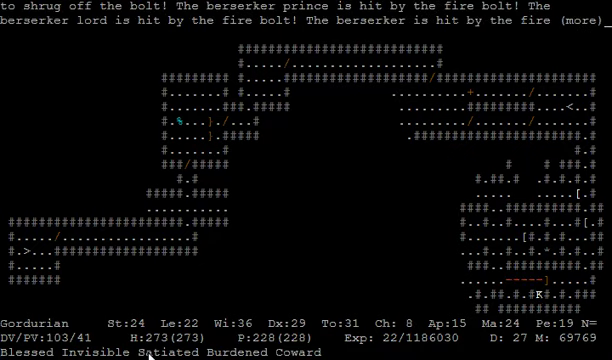
pyautogui.press('space')
pyautogui.press('space')
# - Return to Very aggressive, strike a berserker, and cast a second Fire Bolt west
pyautogui.press('F6')
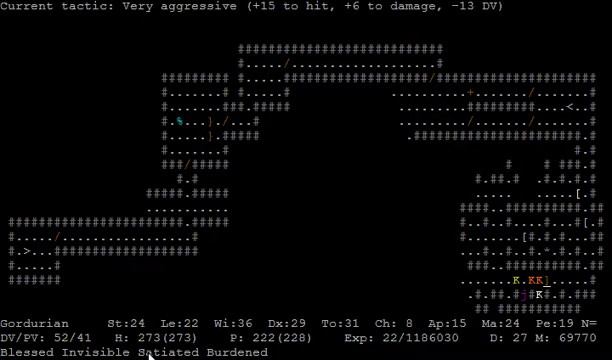
pyautogui.press('Left')
pyautogui.hotkey('shift', 'z')
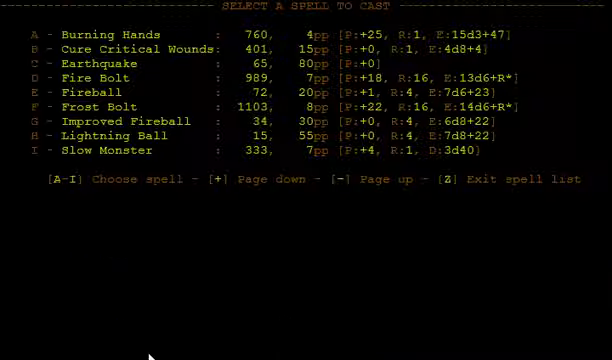
pyautogui.press('f')
pyautogui.press('Left')
pyautogui.press('space')
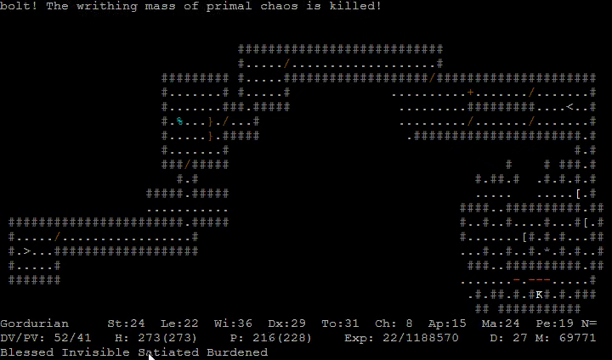
pyautogui.press('space')
pyautogui.press('space')
pyautogui.press('space')
# - Melee the berserker prince to the west until he is slain
pyautogui.press('Left')
pyautogui.press('space')
pyautogui.press('Left')
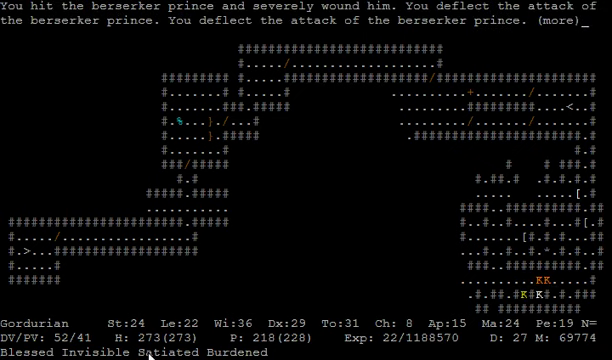
pyautogui.press('space')
pyautogui.press('Left')
pyautogui.press('Left')
pyautogui.press('Left')
pyautogui.press('space')
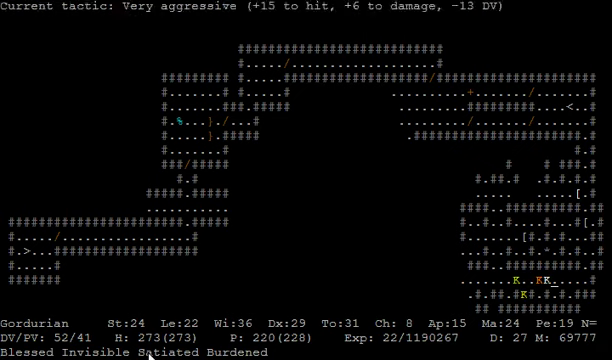
pyautogui.press('Left')
# - Pick up the 1098 gold, brown gem and broadsword, leaving the robe and fluff ball
pyautogui.press(',')
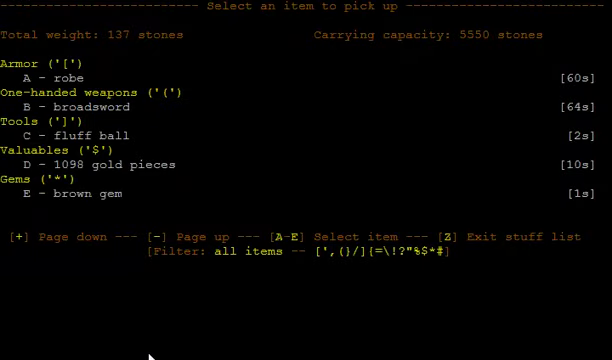
pyautogui.press('d')
pyautogui.press('space')
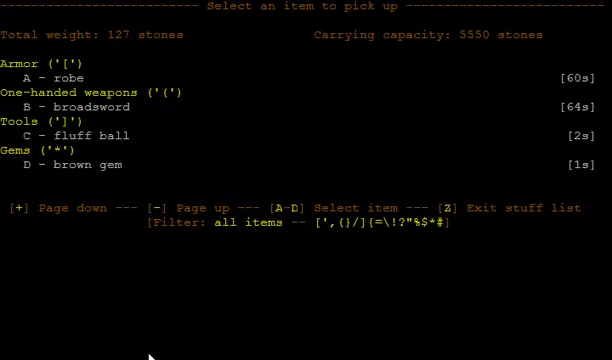
pyautogui.press('d')
pyautogui.press('space')
pyautogui.press('b')
pyautogui.press('space')
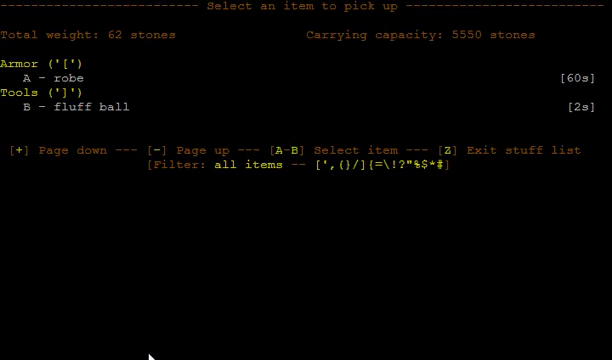
pyautogui.press('z')
# - Go Very aggressive and slay the berserker lord in melee
pyautogui.press('T')
pyautogui.press('b')
pyautogui.press('Left')
pyautogui.press('space')
pyautogui.press('Left')
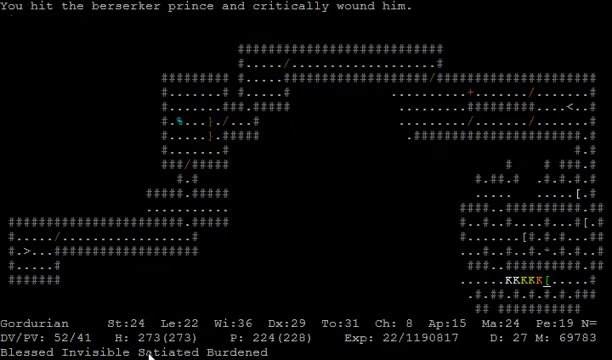
pyautogui.press('Left')
pyautogui.press('Left')
pyautogui.press('Left')
pyautogui.press('Left')
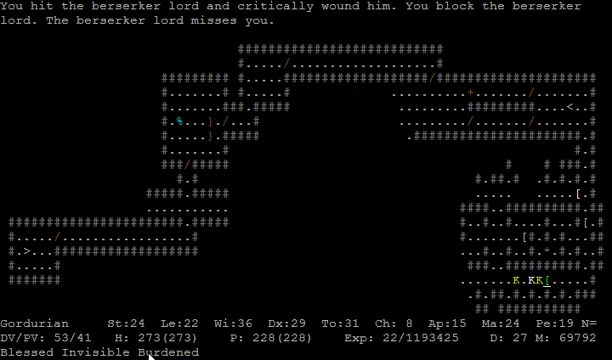
pyautogui.press('Left')
pyautogui.press('Left')
# - Take the lord's flail, quarrels and 363 gold pieces, leaving the sausage
pyautogui.press(',')
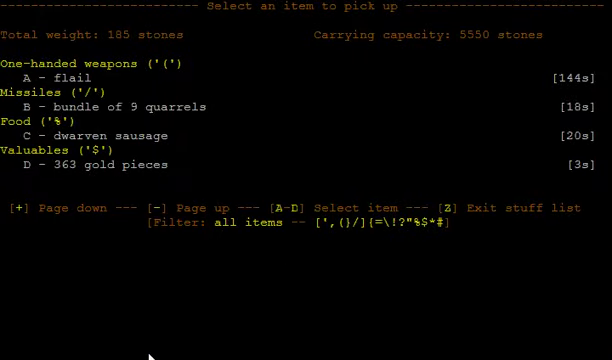
pyautogui.press('a')
pyautogui.press('a')
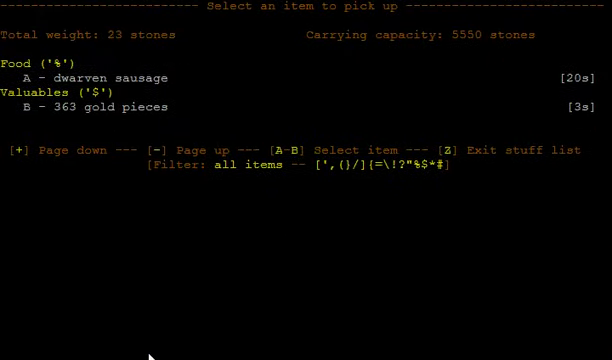
pyautogui.press('b')
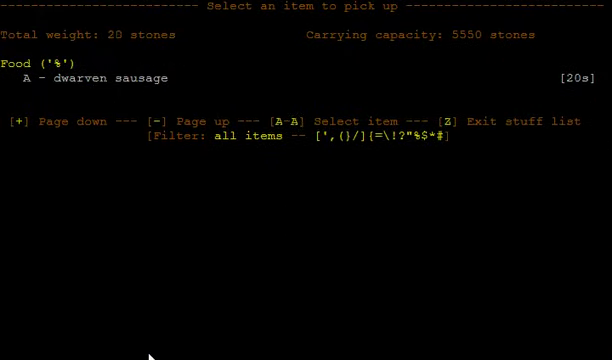
pyautogui.press('z')
# - Eat the dwarven sausage lying on the floor
pyautogui.press('E')
pyautogui.press('a')
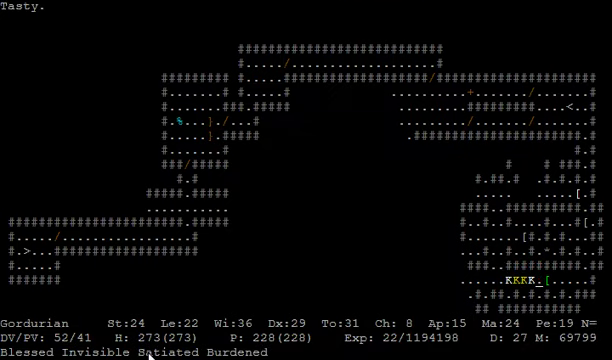
pyautogui.press('T')
pyautogui.press('b')
pyautogui.press('Left')
# - Attack the nearby berserkers and take the long sword from the floor pile
pyautogui.press('Left')
pyautogui.press('Left')
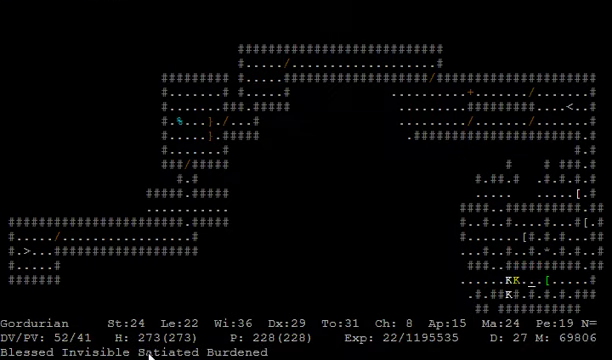
pyautogui.press('Left')
pyautogui.press('Left')
pyautogui.press('Left')
pyautogui.press('Left')
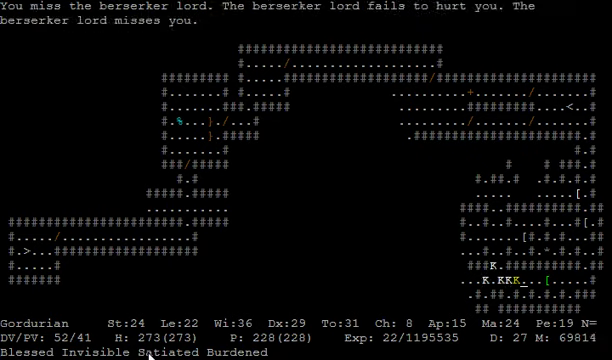
pyautogui.press('Left')
pyautogui.press('Left')
pyautogui.press('Left')
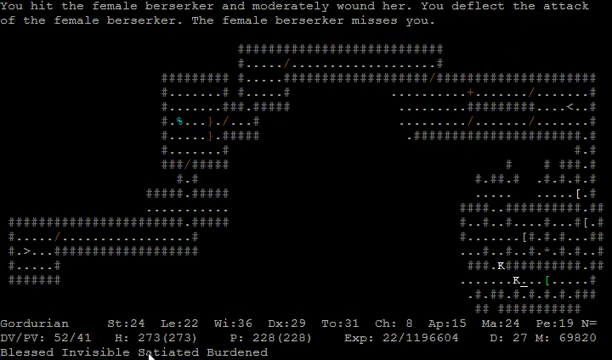
pyautogui.press('Left')
pyautogui.press('Left')
pyautogui.press(',')
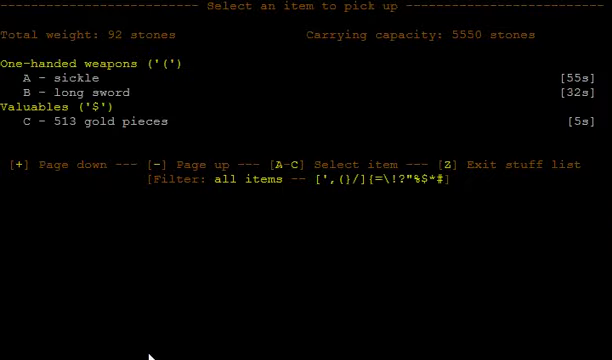
pyautogui.press('b')
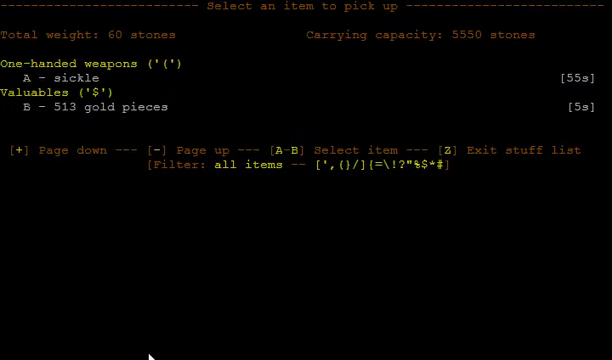
pyautogui.press('z')
# - Slay the berserker and inspect the next square's items without taking any
pyautogui.press('Left')
pyautogui.press('Left')
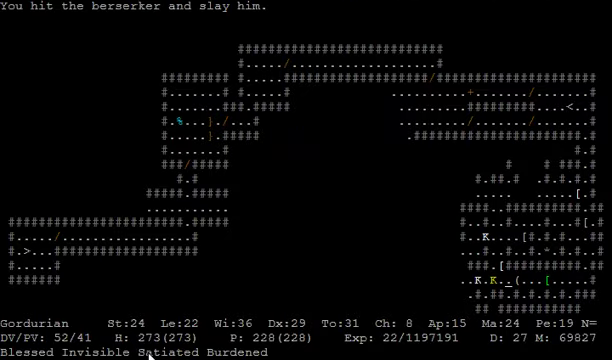
pyautogui.press('Left')
pyautogui.press(',')
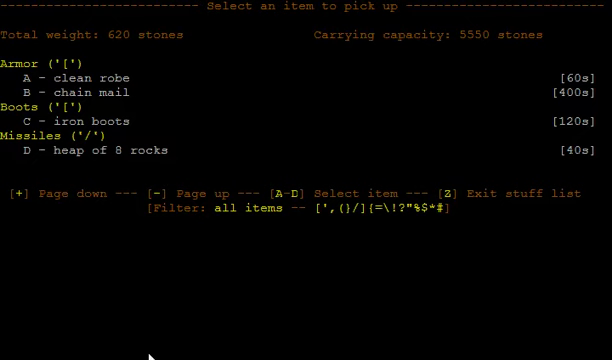
pyautogui.press('z')
# - Fight the berserker lord and surrounding berserkers on the Very aggressive tactic
pyautogui.press('F6')
pyautogui.press('Left')
pyautogui.press('space')
pyautogui.press('Left')
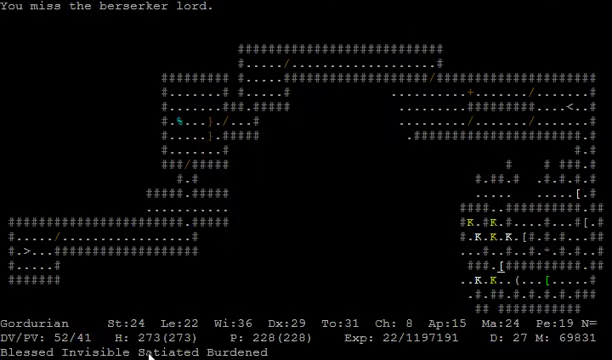
pyautogui.press('Left')
pyautogui.press('Left')
pyautogui.press('Left')
pyautogui.press('Left')
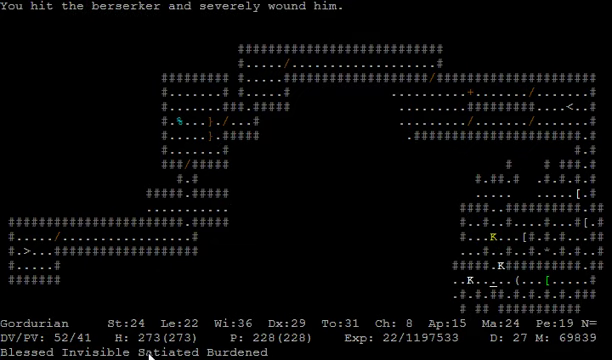
pyautogui.press('Left')
pyautogui.press('Left')
pyautogui.press('space')
pyautogui.press('Left')
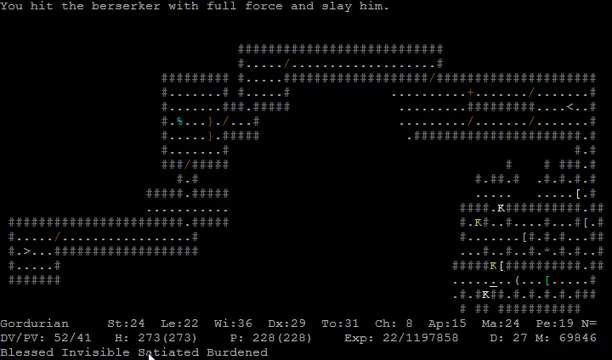
# - Check another item pile, take nothing, and finish off the berserker lord
pyautogui.press('Left')
pyautogui.press(',')
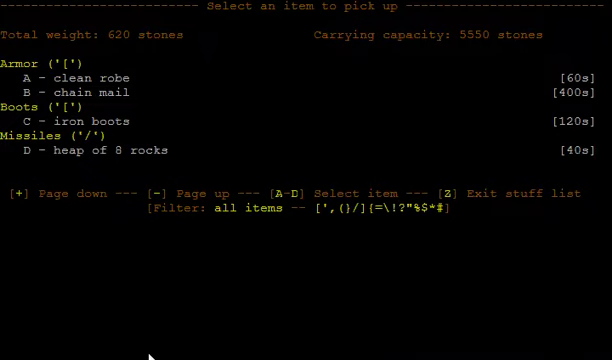
pyautogui.press('Escape')
pyautogui.press('Left')
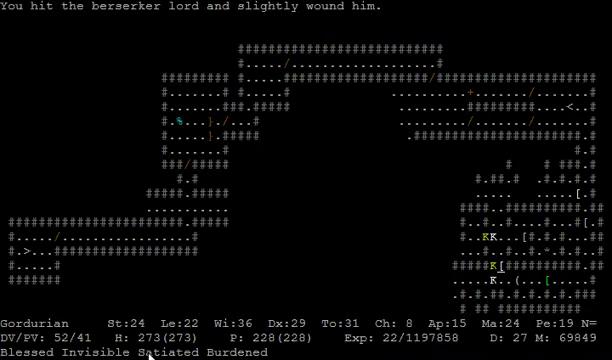
pyautogui.press('Left')
pyautogui.press('space')
pyautogui.press('Left')
pyautogui.press('space')
pyautogui.press('Left')
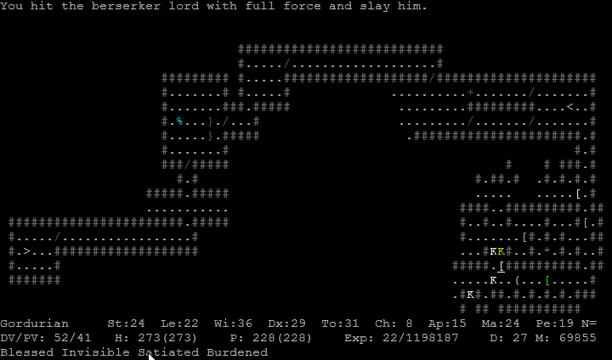
pyautogui.press('Left')
pyautogui.press('Left')
pyautogui.press('Left')
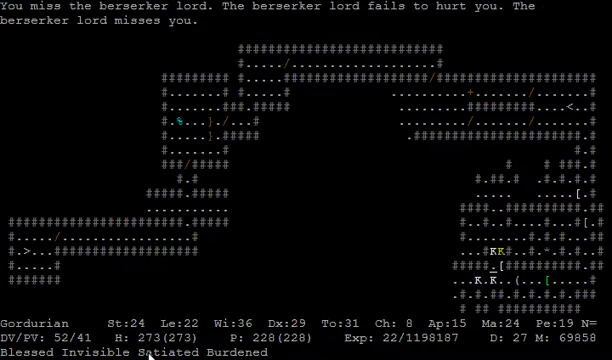
# - Fight the next berserker lord, berserkers and female berserker, then inspect five floor items
pyautogui.press('Left')
pyautogui.press('Left')
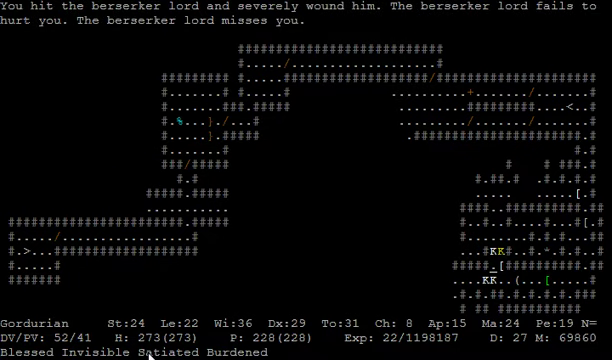
pyautogui.press('Left')
pyautogui.press('Left')
pyautogui.press('space')
pyautogui.press('Left')
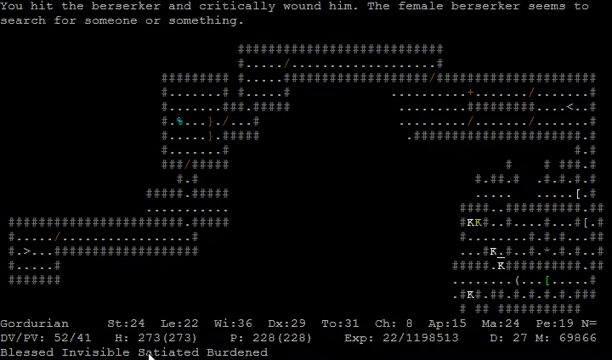
pyautogui.press('Left')
pyautogui.press('Left')
pyautogui.press('Left')
pyautogui.press('space')
pyautogui.press('Left')
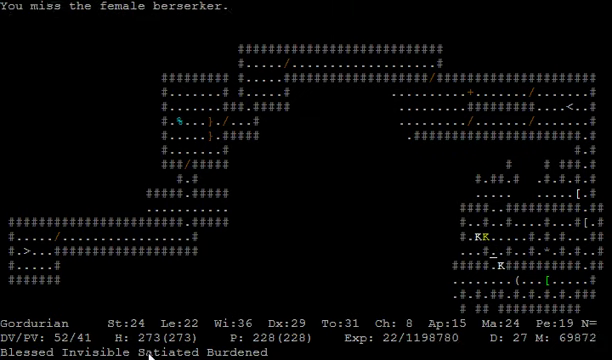
pyautogui.press('Left')
pyautogui.press('Left')
pyautogui.press(',')
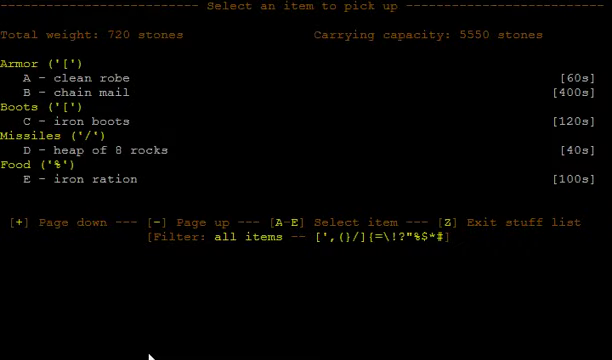
# - Slay the berserker lord and a berserker on the Very aggressive tactic
pyautogui.press('z')
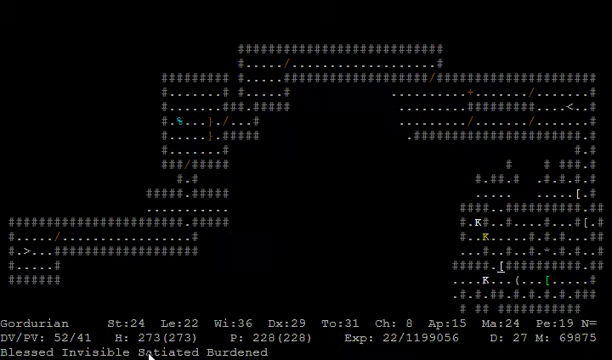
pyautogui.press('T')
pyautogui.press('Left')
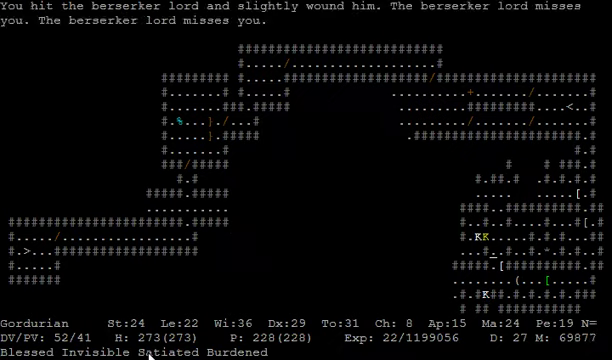
pyautogui.press('Home')
pyautogui.press('Home')
pyautogui.press('space')
pyautogui.press('Home')
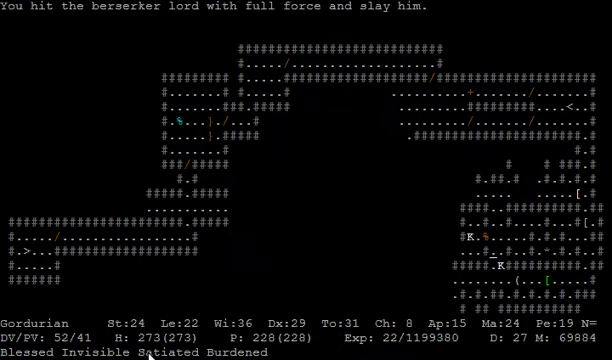
pyautogui.press('Home')
pyautogui.press('T')
# - Pick up the large shield and the wand of far slaying
pyautogui.press('pagedown')
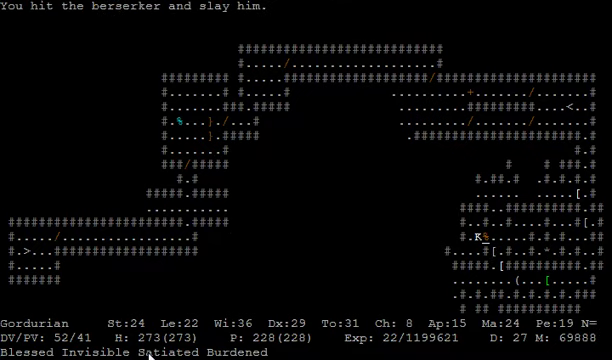
pyautogui.press('pagedown')
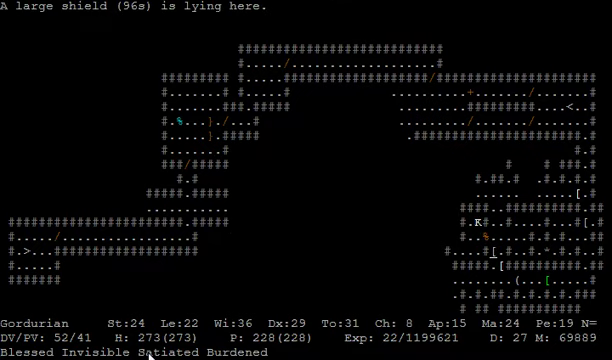
pyautogui.press(',')
pyautogui.press('Home')
pyautogui.press('Left')
pyautogui.press('Left')
pyautogui.press('Left')
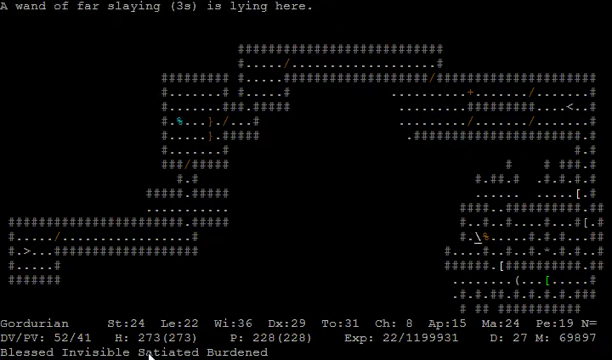
pyautogui.press(',')
# - Kill the berserker to the left and take the potion of water
pyautogui.press('Home')
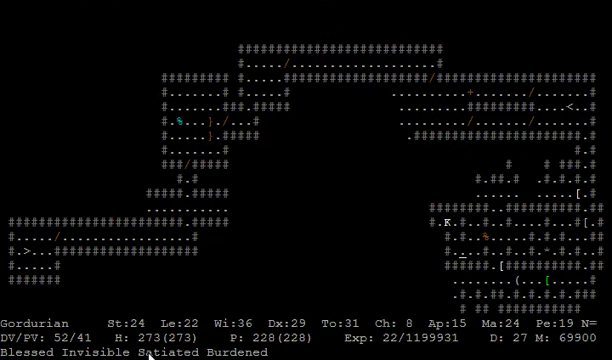
pyautogui.press('Left')
pyautogui.press('Left')
pyautogui.press('space')
pyautogui.press('Left')
pyautogui.press('Left')
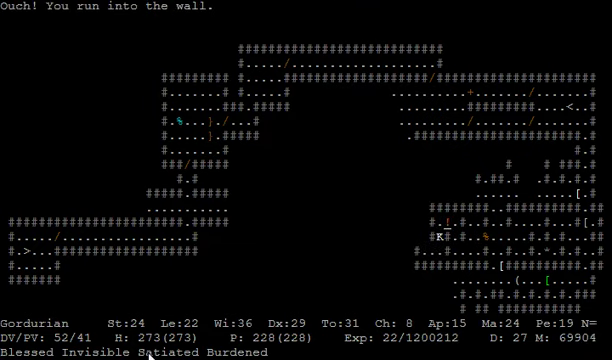
pyautogui.press(',')
pyautogui.press('a')
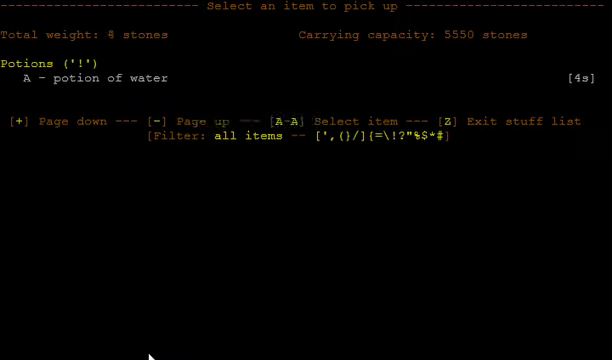
pyautogui.press('space')
pyautogui.press('space')
pyautogui.press('Left')
pyautogui.press('Left')
# - Pick up the elven chain mail and slay a berserker lord
pyautogui.press('Down')
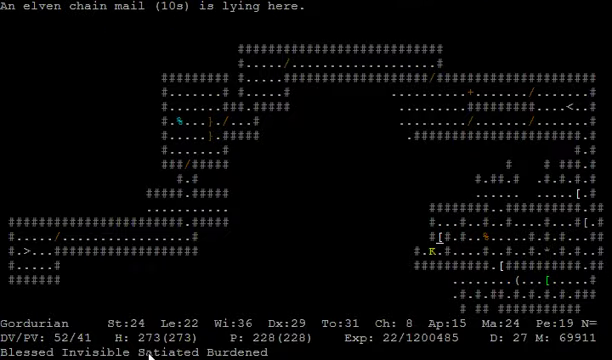
pyautogui.press(',')
pyautogui.press('F6')
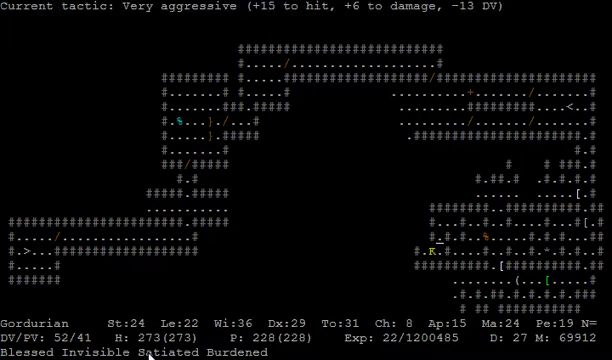
pyautogui.press('space')
pyautogui.press('End')
pyautogui.press('End')
pyautogui.press('End')
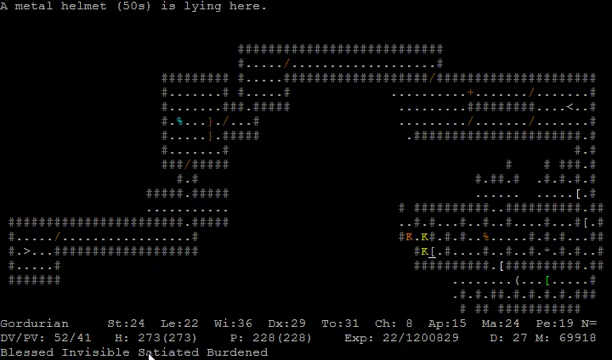
# - Engage the next berserker lord in melee on the Very aggressive tactic
pyautogui.press('F6')
pyautogui.press('End')
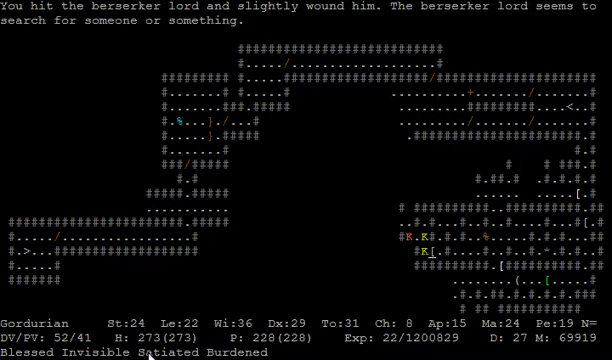
pyautogui.press('End')
pyautogui.press('space')
pyautogui.press('End')
pyautogui.press('End')
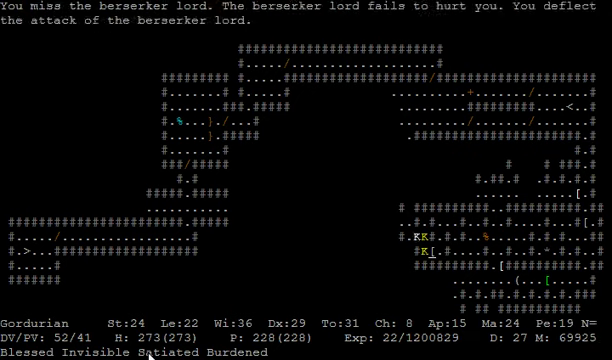
pyautogui.press('End')
pyautogui.press('End')
# - Kill the female berserker and berserker lord, collecting her gold and 7 arrows
pyautogui.press('Left')
pyautogui.press('Left')
pyautogui.press('Left')
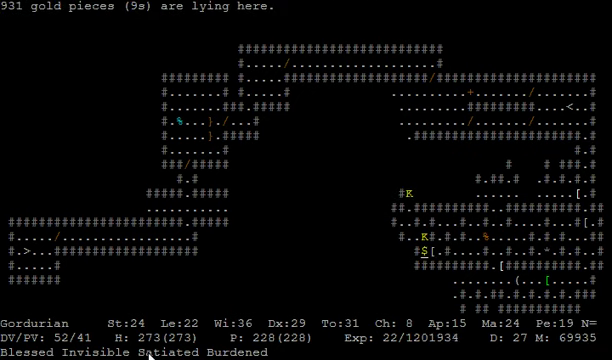
pyautogui.press(',')
pyautogui.press('Up')
pyautogui.press('Up')
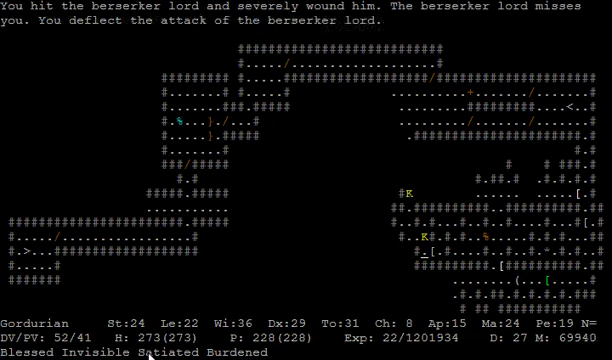
pyautogui.press('Up')
pyautogui.press('Up')
pyautogui.press(',')
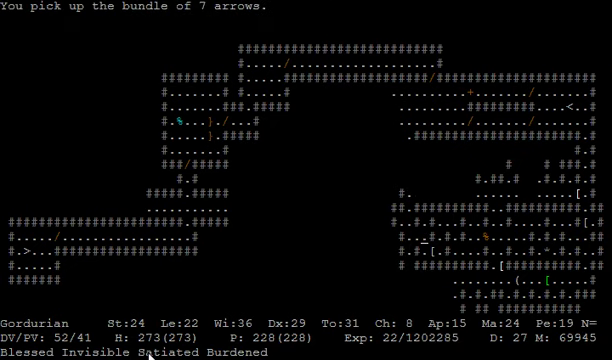
# - Advance on and attack the next berserker lord
pyautogui.press('Left')
pyautogui.press('Up')
pyautogui.press('Up')
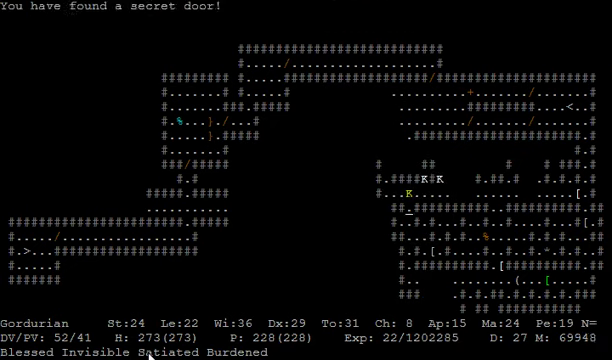
pyautogui.press('Up')
pyautogui.press('space')
pyautogui.press('Up')
pyautogui.press('Up')
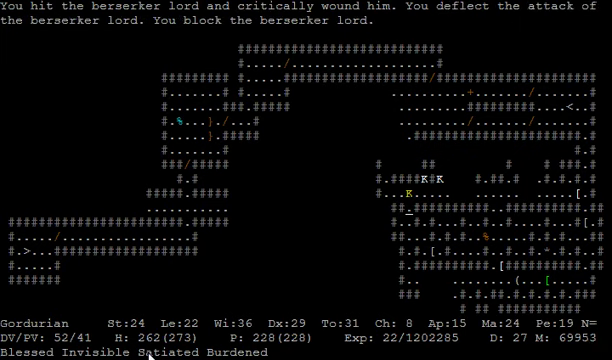
pyautogui.press('Up')
pyautogui.press('Up')
pyautogui.press('Up')
# - Fight the berserkers eastward on the Very aggressive tactic
pyautogui.press('F6')
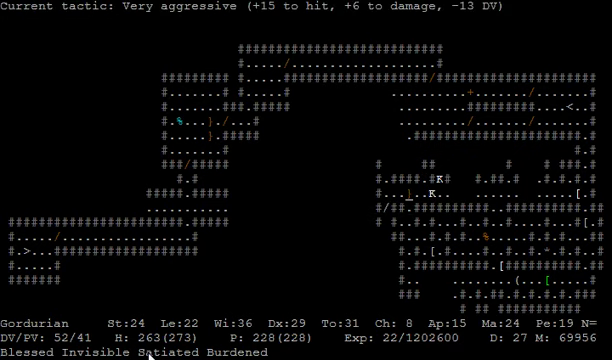
pyautogui.press('Right')
pyautogui.press('Right')
pyautogui.press('space')
pyautogui.press('Right')
pyautogui.press('Right')
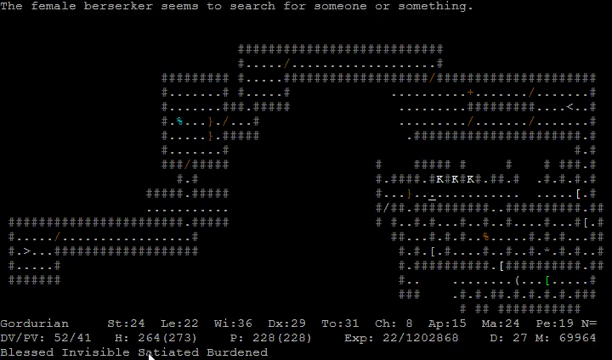
pyautogui.press('Right')
pyautogui.press('Right')
pyautogui.press('Right')
pyautogui.press('F6')
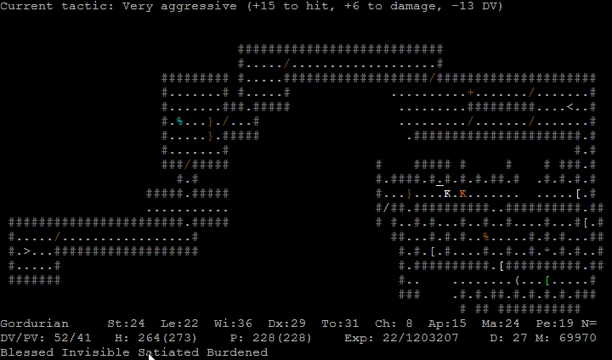
pyautogui.press('Right')
pyautogui.press('Right')
pyautogui.press('Right')
pyautogui.press('Right')
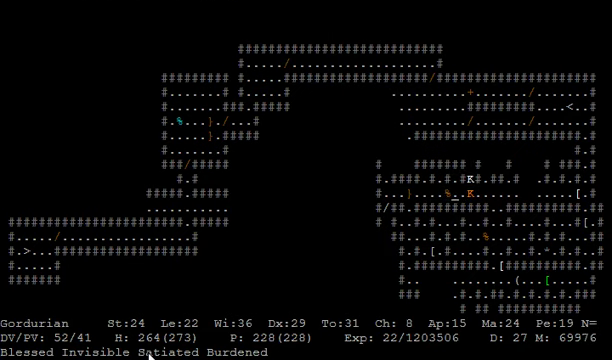
# - Slay the berserker prince and pick up its gold
pyautogui.press('Right')
pyautogui.press('Right')
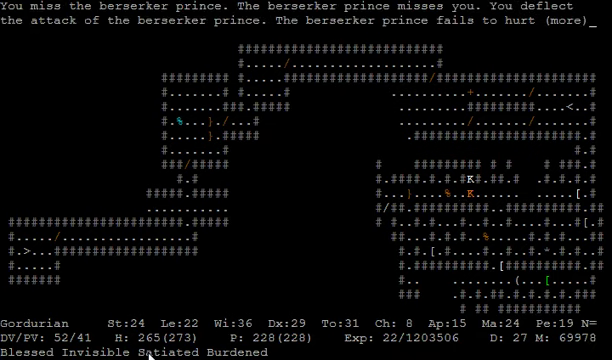
pyautogui.press('space')
pyautogui.press('Right')
pyautogui.press('space')
pyautogui.press('Right')
pyautogui.press('space')
pyautogui.press('Right')
pyautogui.press('space')
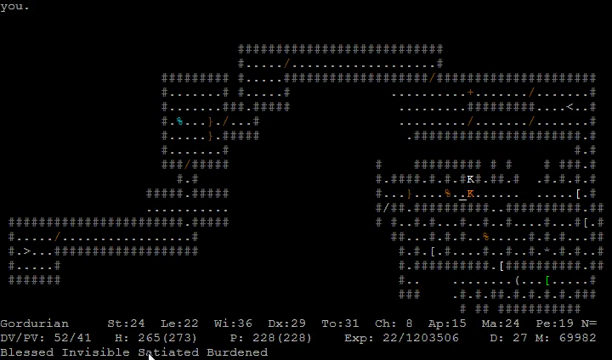
pyautogui.press('Right')
pyautogui.press('space')
pyautogui.press('Right')
pyautogui.press('space')
pyautogui.press('Right')
pyautogui.press('space')
pyautogui.press('Right')
pyautogui.press(',')
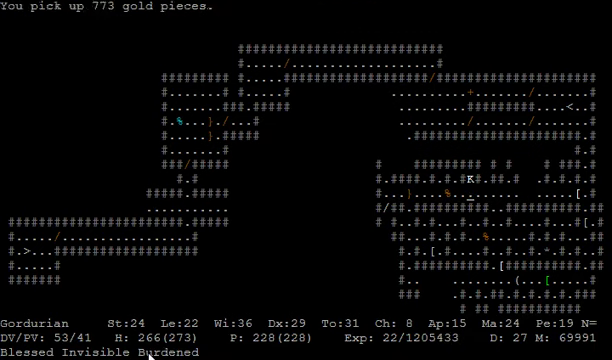
# - Kill the berserker above, take the boost speed potion, and slay another berserker eastward
pyautogui.press('Up')
pyautogui.press('Up')
pyautogui.press('Up')
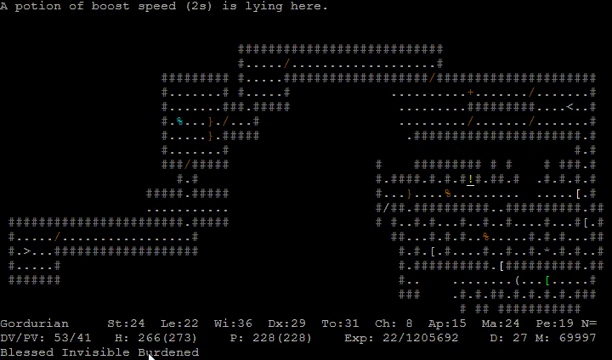
pyautogui.press(',')
pyautogui.press('Down')
pyautogui.press('Right')
pyautogui.press('Right')
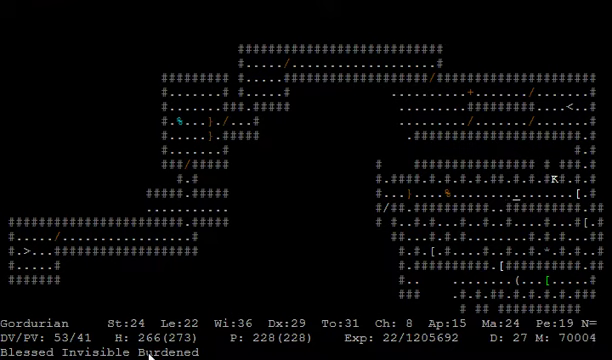
pyautogui.press('Right')
pyautogui.press('T')
pyautogui.press('Right')
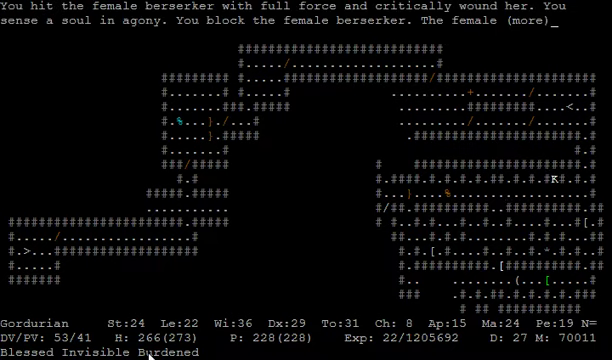
pyautogui.press('space')
pyautogui.press('Right')
pyautogui.press('Right')
# - Slay the lower-right berserker lord and walk back up-left through the rooms
pyautogui.press('Down')
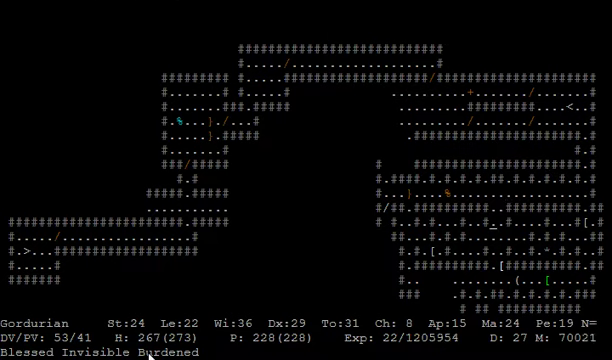
pyautogui.press('Down')
pyautogui.press('Down')
pyautogui.press('Left')
pyautogui.press('Down')
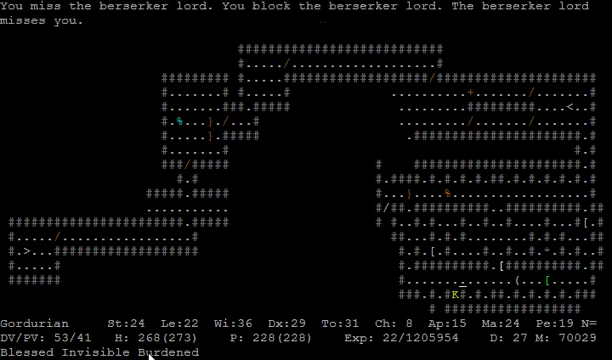
pyautogui.press('Down')
pyautogui.press('Down')
pyautogui.press('Down')
pyautogui.press('Up')
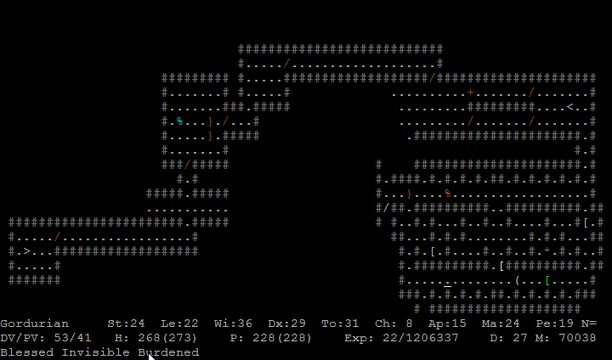
pyautogui.press('Up')
pyautogui.press('Left')
pyautogui.press('Left')
pyautogui.press('Left')
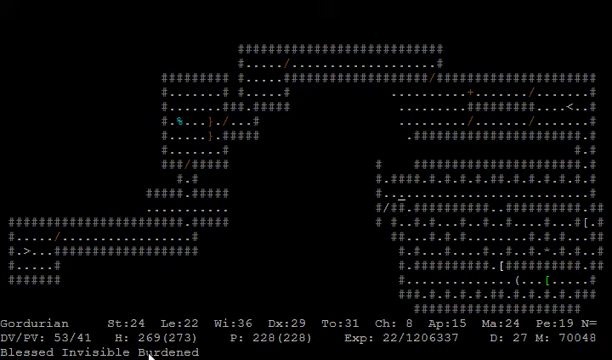
pyautogui.press('Left')
# - Pick up the bundle of quarrels and head north up the western corridor
pyautogui.press('End')
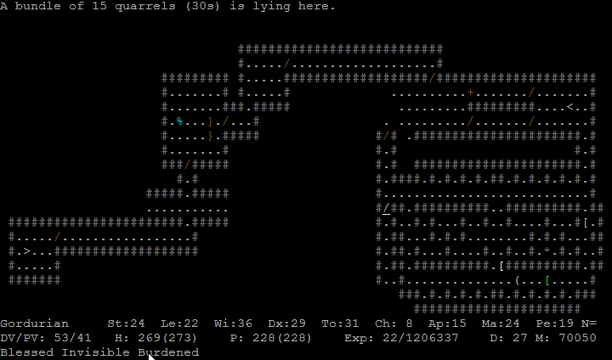
pyautogui.press(',')
pyautogui.hotkey('shift', 'Up')
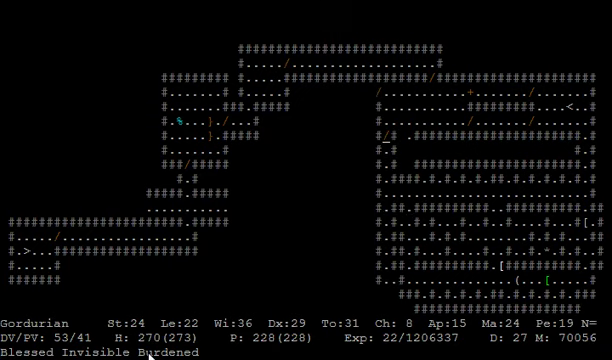
# - Swap the long bow and cursed arrow for the heavy crossbow of accuracy, then browse missiles
pyautogui.press('e')
pyautogui.press('m')
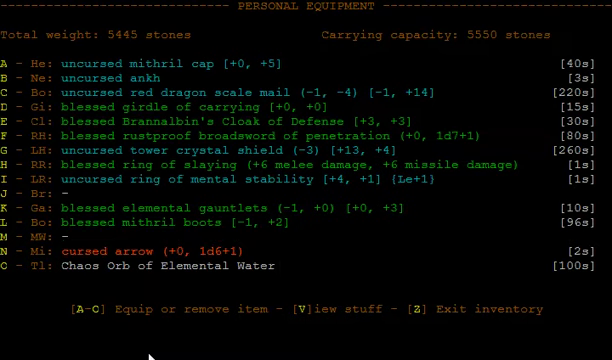
pyautogui.press('n')
pyautogui.press('m')
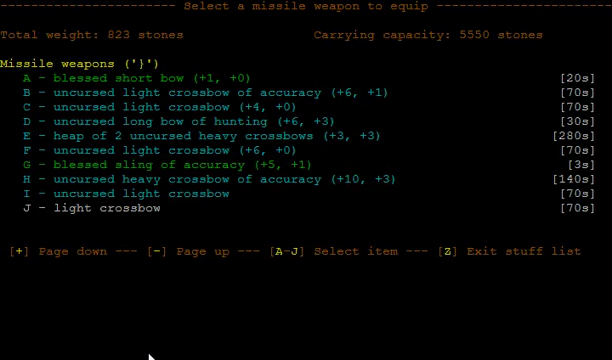
pyautogui.press('h')
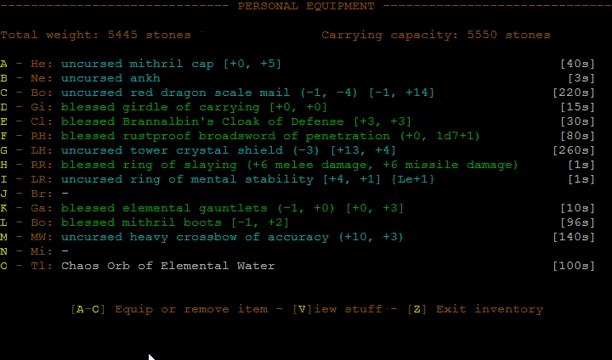
pyautogui.press('n')
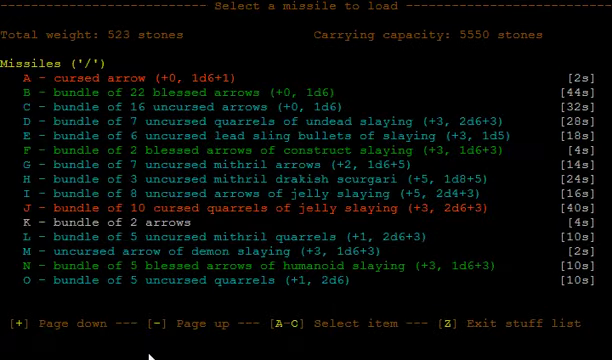
pyautogui.press('+')
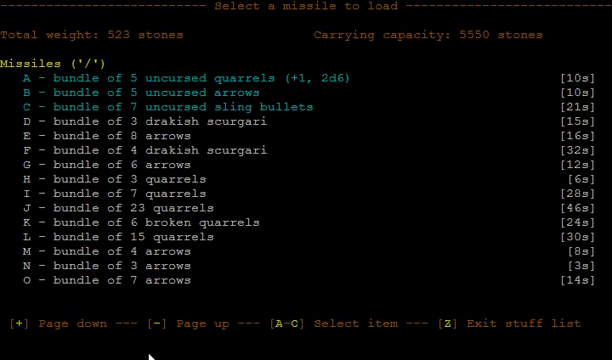
# - Return to the map, switch to the Coward tactic and walk north up the corridor
pyautogui.press('z')
pyautogui.press('T')
pyautogui.press('7')
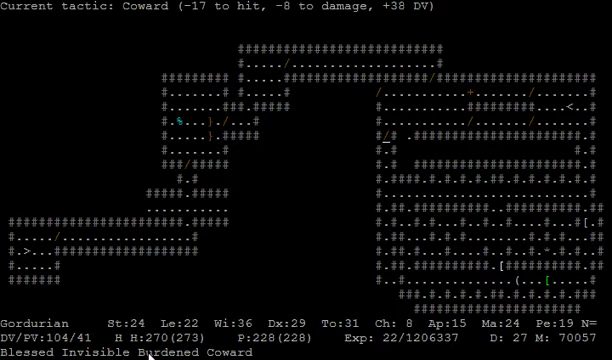
pyautogui.press('5')
pyautogui.press('5')
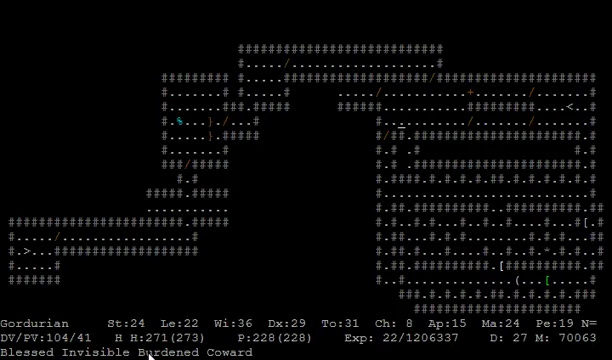
pyautogui.press('5')
pyautogui.press('5')
pyautogui.press('5')
pyautogui.press('5')
pyautogui.press('5')
pyautogui.press('5')
pyautogui.press('5')
pyautogui.press('5')
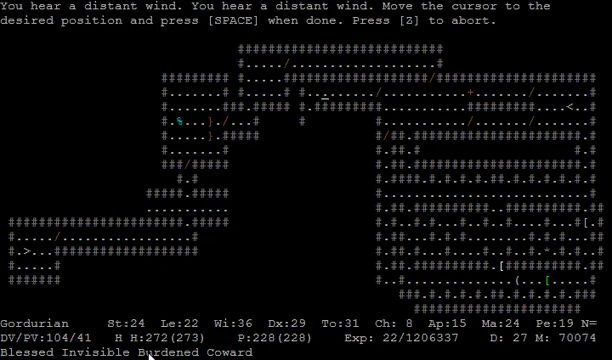
# - Teleport to a chosen destination and explore the newly revealed area below
pyautogui.press('Left')
pyautogui.press('Left')
pyautogui.press('Left')
pyautogui.press('space')
pyautogui.press('Down')
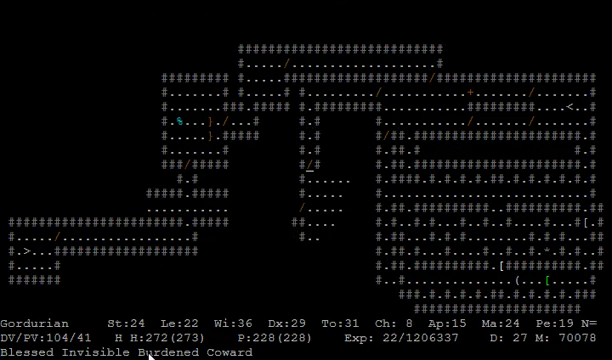
pyautogui.press('Down')
pyautogui.press('Down')
# - Review the weapon skills table, then head west into the dark area
pyautogui.press('W')
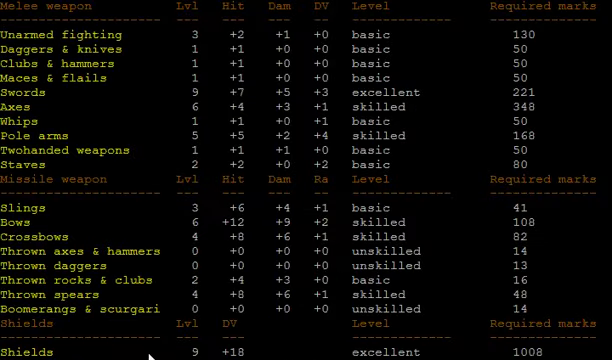
pyautogui.press('Escape')
pyautogui.press('Left')
pyautogui.press('Left')
pyautogui.press('Left')
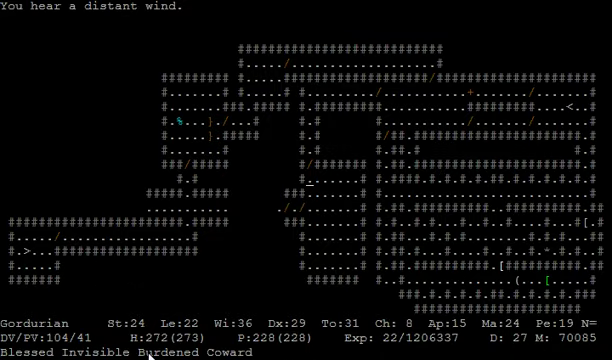
pyautogui.press('Left')
pyautogui.press('Left')
pyautogui.press('Left')
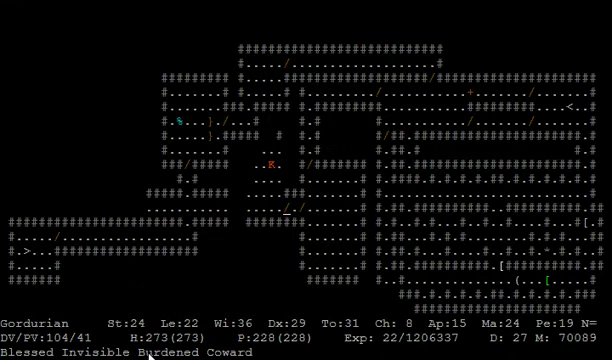
# - Walk up the passage uncovering the map until the berserker king approaches
pyautogui.press('Up')
pyautogui.press('Up')
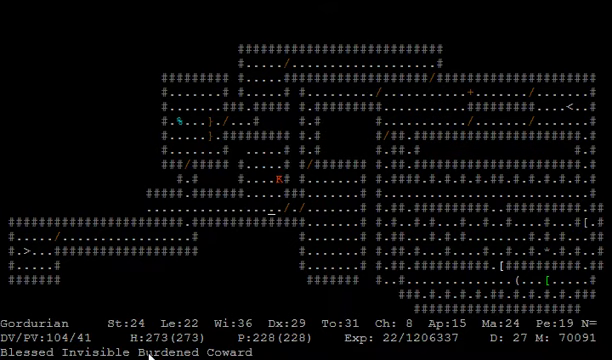
pyautogui.press('Up')
pyautogui.press('Left')
pyautogui.press('Right')
pyautogui.press('Right')
# - Switch to the Berserker tactic and attack the berserker king
pyautogui.press('T')
pyautogui.press('a')
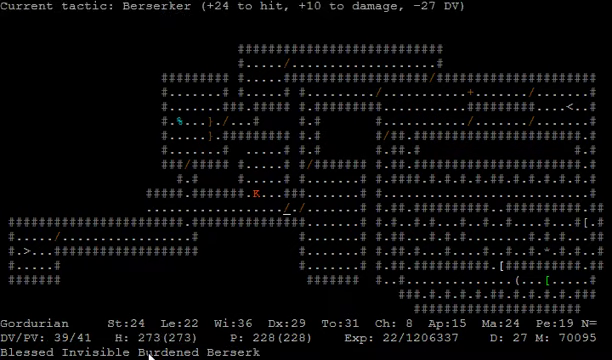
pyautogui.press('f')
pyautogui.press('t')
pyautogui.press('t')
pyautogui.press('space')
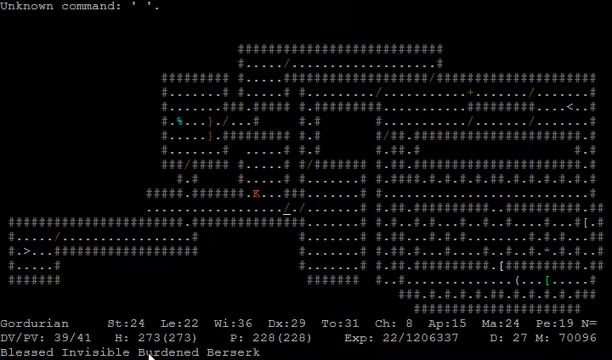
# - Check the worn equipment, then strike at the berserker king again
pyautogui.press('e')
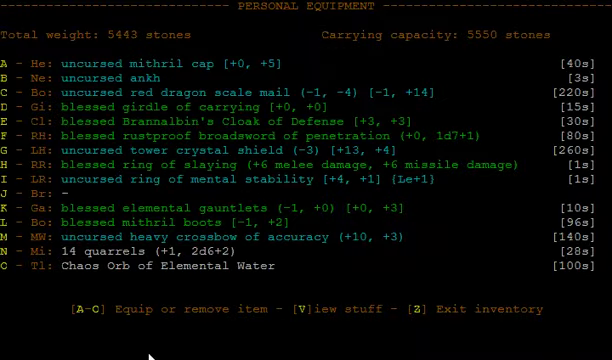
pyautogui.press('z')
pyautogui.press('f')
pyautogui.press('t')
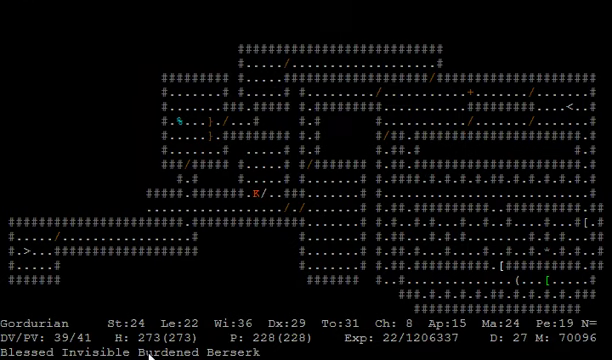
pyautogui.press('f')
pyautogui.press('t')
# - Cast Fire Bolt at the berserker king
pyautogui.press('Z')
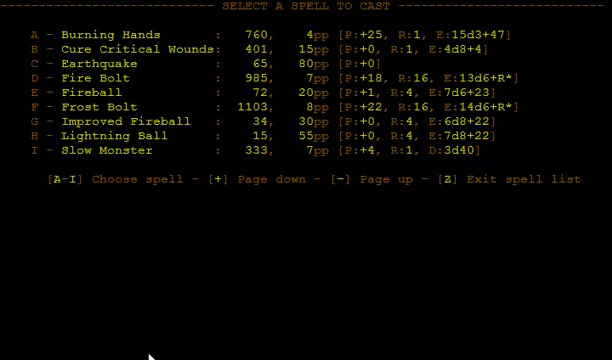
pyautogui.press('d')
pyautogui.press('t')
pyautogui.press('Z')
pyautogui.press('Z')
# - Check the king's condition, return to Coward and cast again to finish him
pyautogui.press('l')
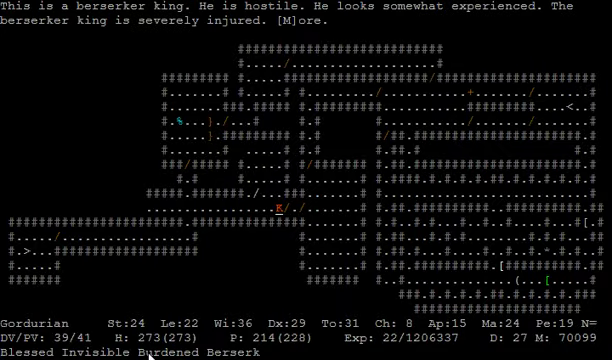
pyautogui.press('Escape')
pyautogui.press('F1')
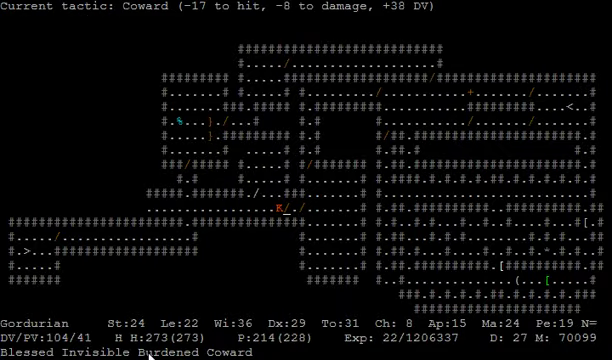
pyautogui.press('Z')
pyautogui.press('Z')
pyautogui.press('h')
# - Walk west along the corridor picking up the dropped quarrels
pyautogui.press('h')
pyautogui.press(',')
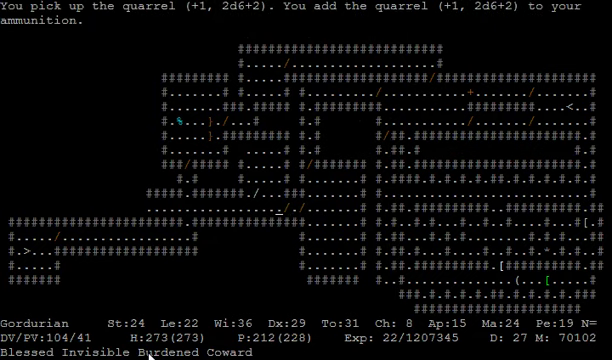
pyautogui.press('h')
pyautogui.press('h')
pyautogui.press(',')
pyautogui.hotkey('shift', 'h')
pyautogui.hotkey('shift', 'h')
pyautogui.press('h')
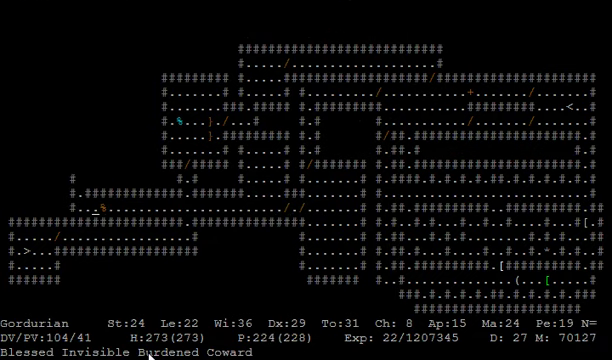
# - Eat the iron ration lying on the ground
pyautogui.press('l')
pyautogui.press('space')
pyautogui.hotkey('shift', 'e')
pyautogui.hotkey('shift', 'a')
# - Walk north through the door into the new western room
pyautogui.press('y')
pyautogui.press('y')
pyautogui.press('k')
pyautogui.press('k')
pyautogui.press('u')
pyautogui.press('u')
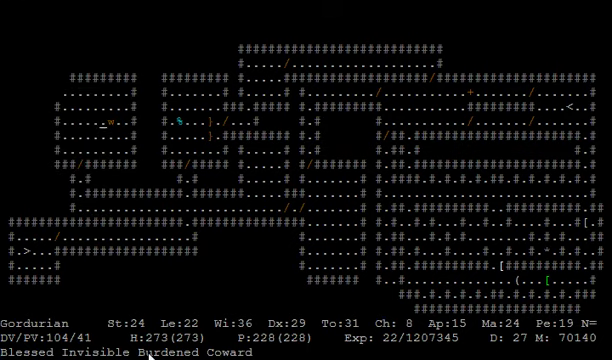
# - Kill the worm using the Very aggressive tactic, then revert to Coward
pyautogui.hotkey('shift', 't')
pyautogui.press('b')
pyautogui.press('l')
pyautogui.hotkey('shift', 't')
pyautogui.press('g')
pyautogui.press('y')
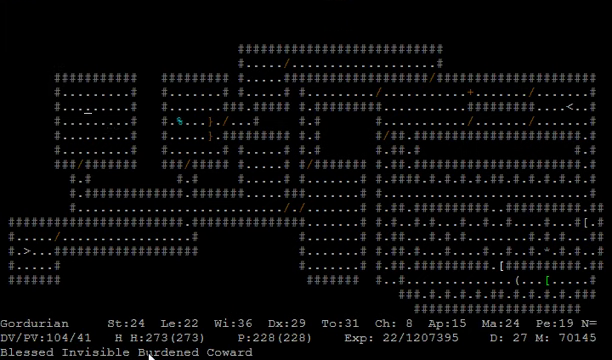
# - Leave through the south door and walk east along the corridor below
pyautogui.press('j')
pyautogui.press('j')
pyautogui.press('j')
pyautogui.press('b')
pyautogui.press('j')
pyautogui.press('j')
pyautogui.press('n')
pyautogui.hotkey('shift', 'l')
# - Move the teleport target across the map onto the up staircase
pyautogui.press('l')
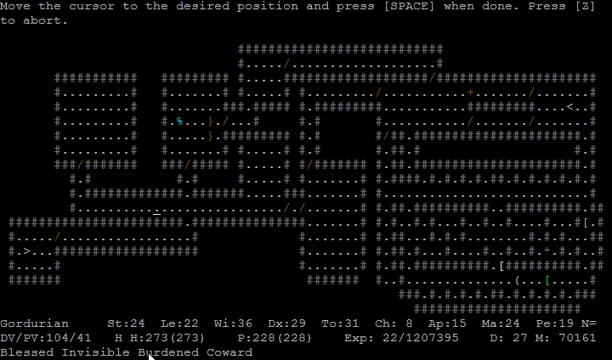
pyautogui.press('n')
pyautogui.press('n')
pyautogui.press('n')
pyautogui.press('l')
pyautogui.press('l')
pyautogui.press('l')
pyautogui.press('u')
pyautogui.press('u')
pyautogui.press('u')
pyautogui.press('k')
pyautogui.press('k')
pyautogui.press('u')
pyautogui.press('u')
pyautogui.press('l')
pyautogui.press('l')
pyautogui.press('l')
pyautogui.press('l')
pyautogui.press('l')
pyautogui.press('l')
pyautogui.press('l')
pyautogui.press('l')
pyautogui.press('l')
pyautogui.press('l')
# - Teleport beside the up staircase and slay the caveman with a more aggressive tactic
pyautogui.press('space')
pyautogui.press('space')
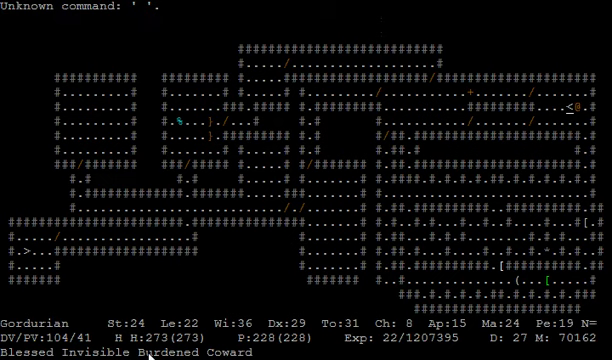
pyautogui.press('F5')
pyautogui.press('F6')
pyautogui.press('l')
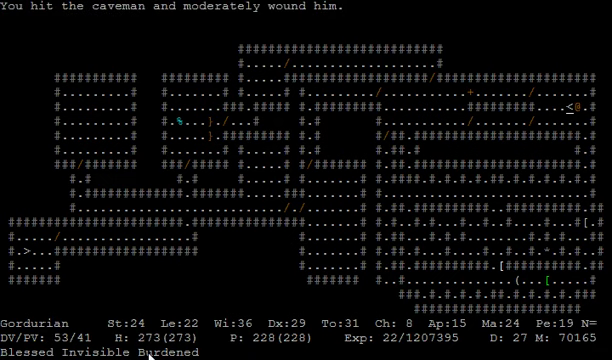
pyautogui.press('l')
# - Step onto the up staircase, return to Coward, and find the flame wall impassable
pyautogui.press('l')
pyautogui.press('F1')
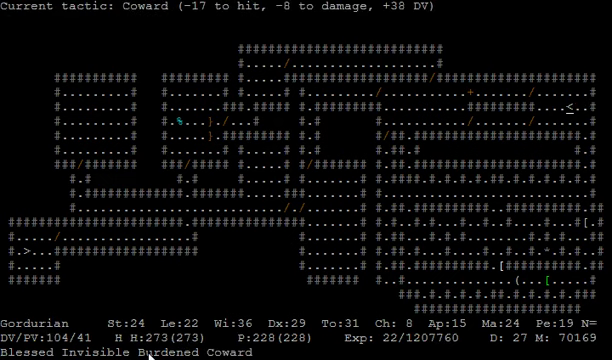
pyautogui.press('space')
pyautogui.press('l')
pyautogui.press('space')
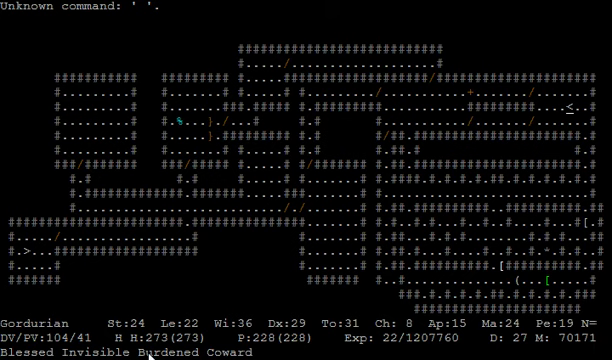
pyautogui.press('l')
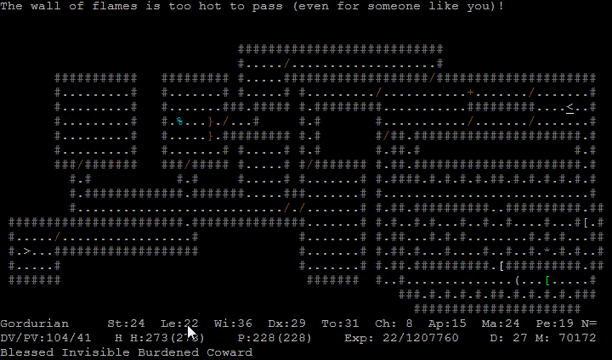
pyautogui.press('z')
# - Page through the wand list and close it without zapping
pyautogui.press('+')
pyautogui.press('+')
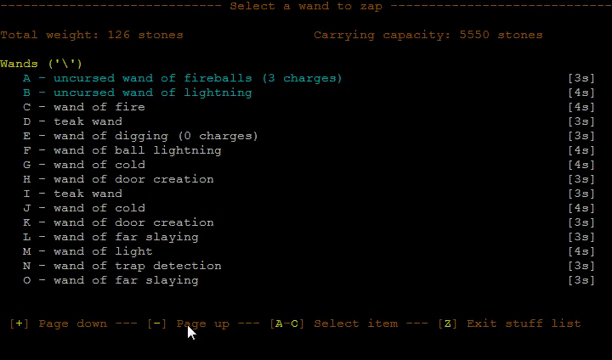
pyautogui.press('+')
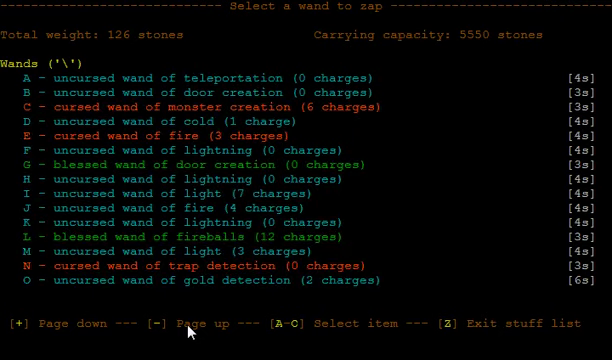
pyautogui.press('-')
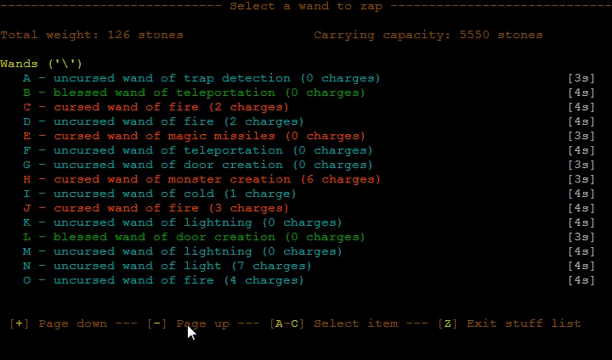
pyautogui.press('Escape')
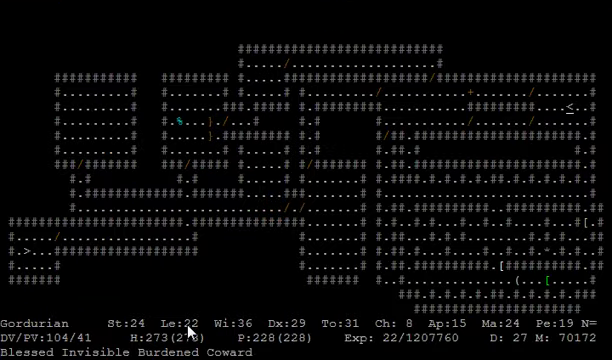
# - Dip the blessed wand of teleportation into the potion of booze
pyautogui.press('!')
pyautogui.press('v')
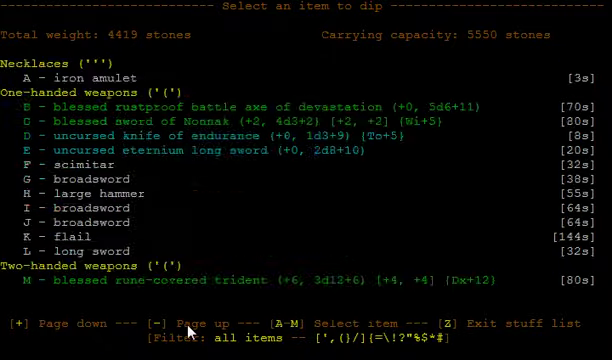
pyautogui.press('+')
pyautogui.press('+')
pyautogui.press('+')
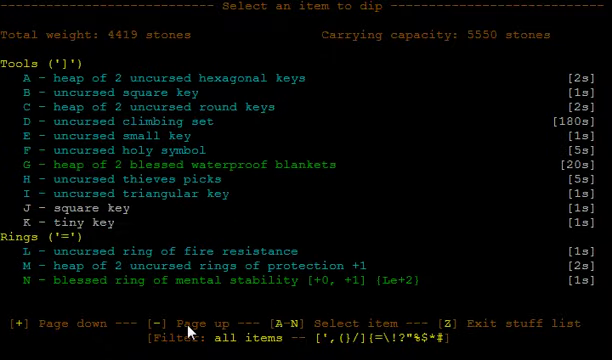
pyautogui.press('+')
pyautogui.press('+')
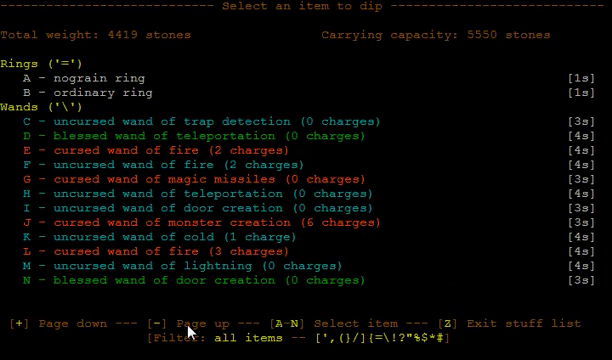
pyautogui.press('e')
pyautogui.press('+')
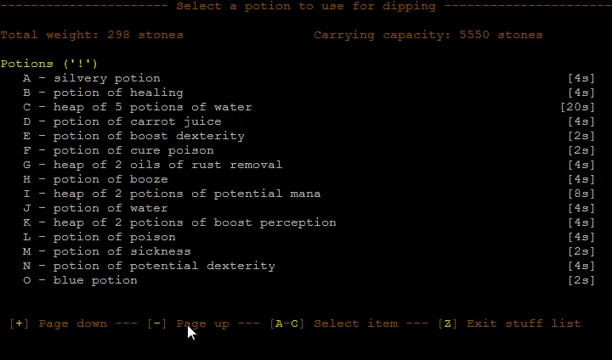
pyautogui.press('h')
# - Dismiss the recharge messages and confirm the teleport wand now holds charges
pyautogui.press('space')
pyautogui.press("'")
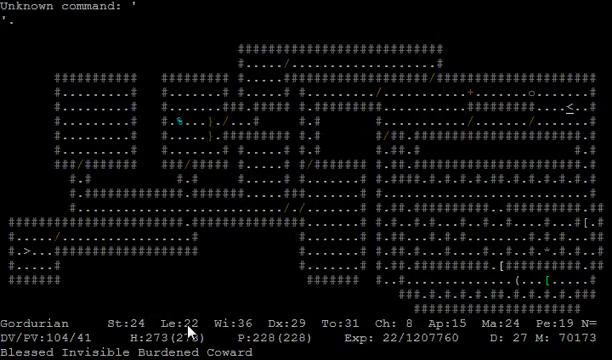
pyautogui.hotkey('shift', 'z')
pyautogui.hotkey('shift', 'z')
pyautogui.press('z')
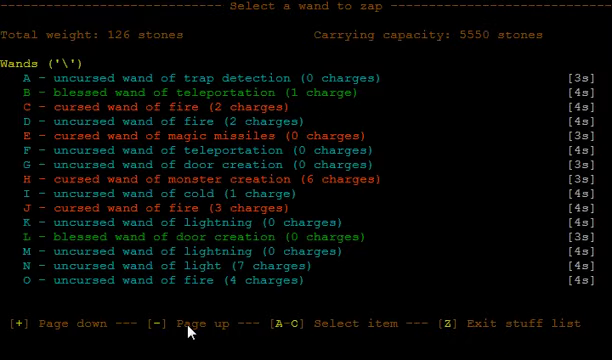
pyautogui.press('Escape')
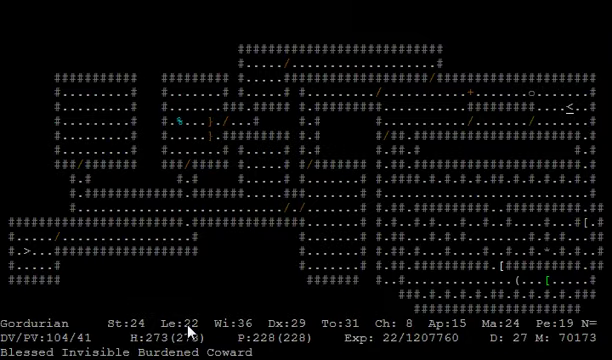
# - Browse three pages of drinkable potions without drinking any
pyautogui.press('q')
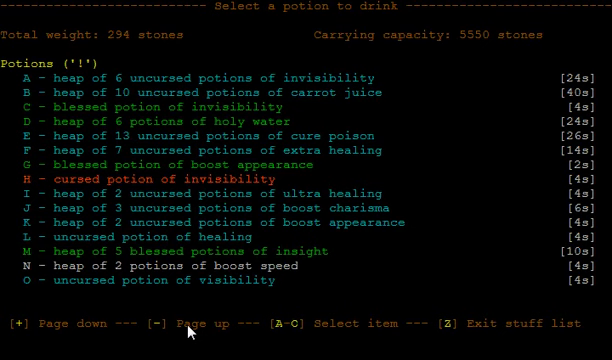
pyautogui.press('+')
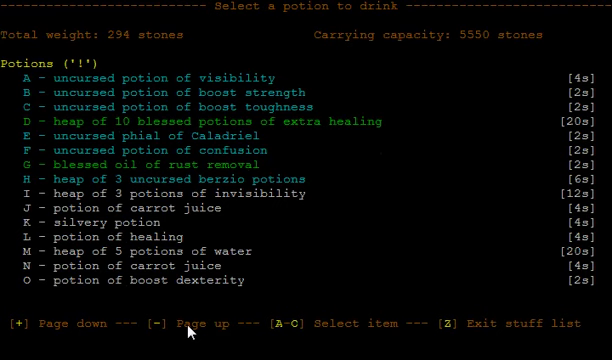
pyautogui.press('+')
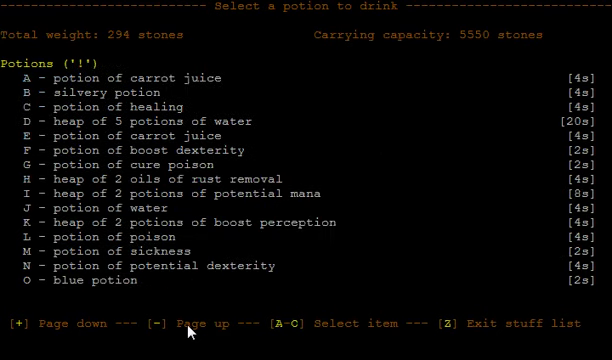
pyautogui.press('z')
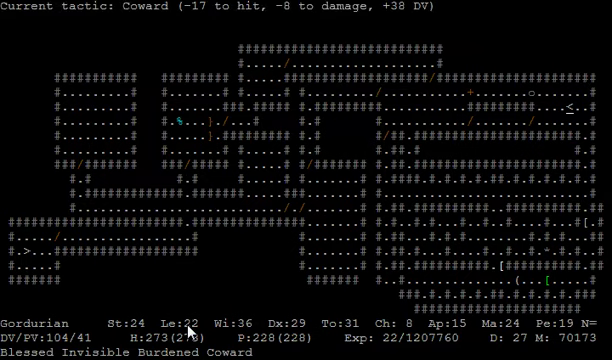
# - Leave the Coward tactic and walk down and left onto the item pile
pyautogui.press('z')
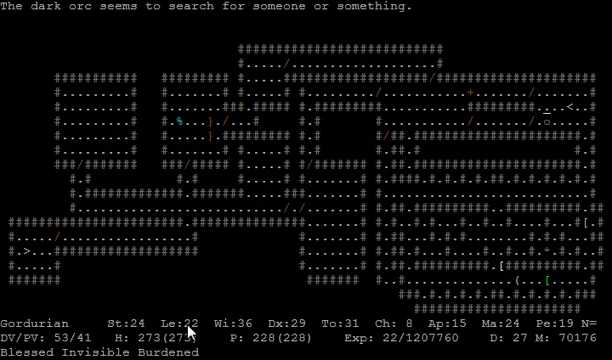
pyautogui.press('8')
pyautogui.press('2')
pyautogui.press('4')
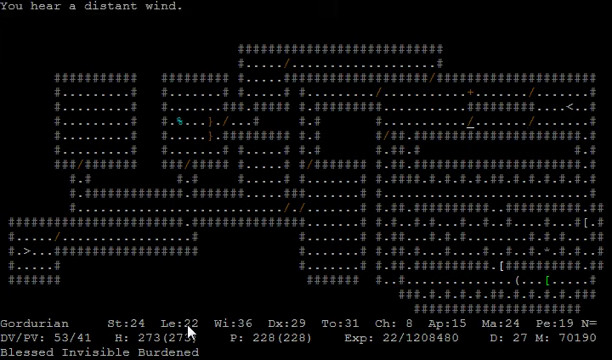
pyautogui.press('4')
pyautogui.press('4')
pyautogui.press('4')
pyautogui.press('4')
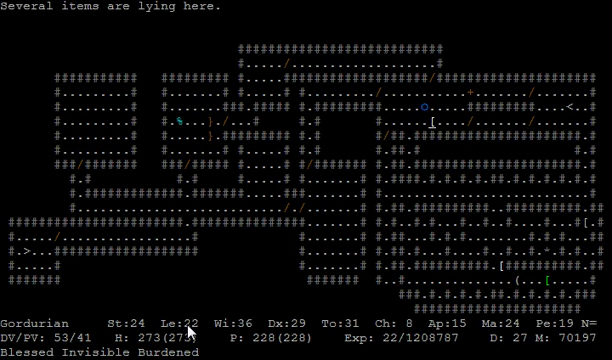
# - Check the items here, then slay the ogre lord with the Very aggressive tactic
pyautogui.press(',')
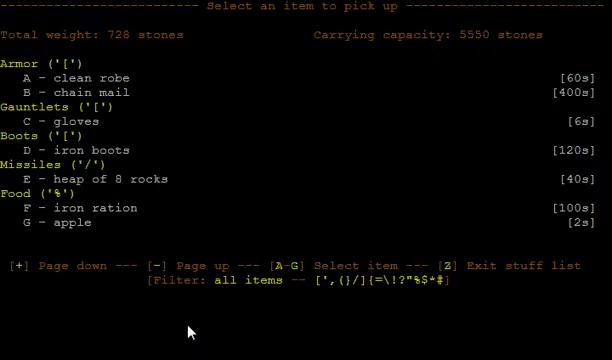
pyautogui.press('Escape')
pyautogui.press('F2')
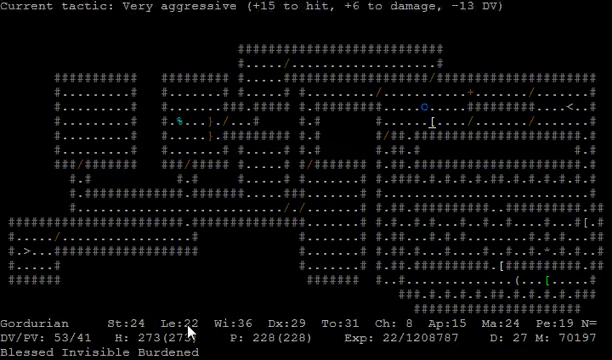
pyautogui.press('7')
pyautogui.press('7')
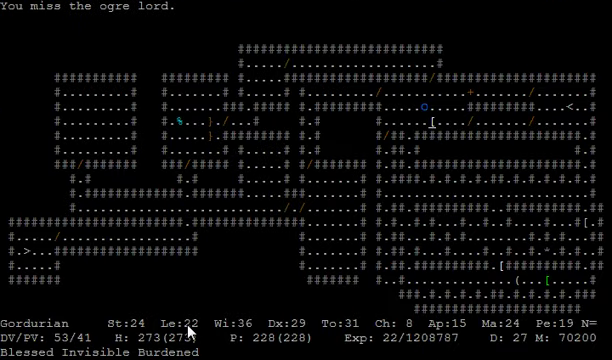
pyautogui.press('7')
pyautogui.press('7')
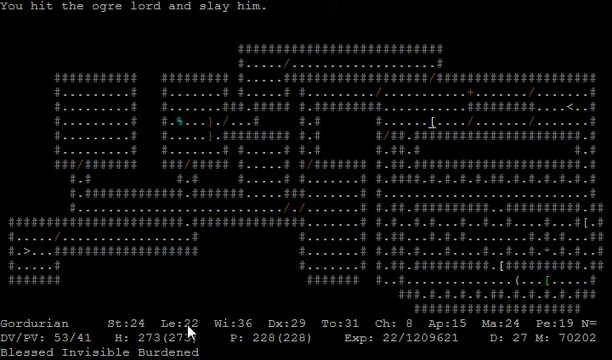
# - Eat the apple from the ground and approach the rust monster
pyautogui.press('E')
pyautogui.press('a')
pyautogui.press('E')
pyautogui.press('b')
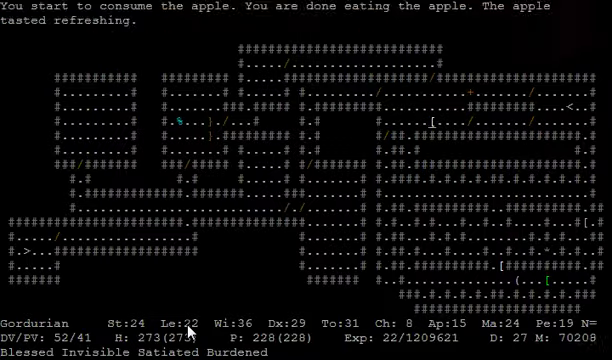
pyautogui.press('4')
pyautogui.press('4')
pyautogui.press('4')
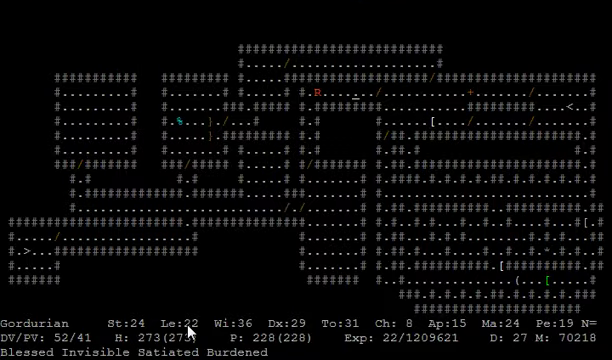
# - Cast Fire Bolt at the rust monster
pyautogui.press('Z')
pyautogui.press('d')
pyautogui.press('4')
pyautogui.press('Z')
# - Fire two more Fire Bolts to kill the large rust monster
pyautogui.press('d')
pyautogui.press('4')
pyautogui.press('Z')
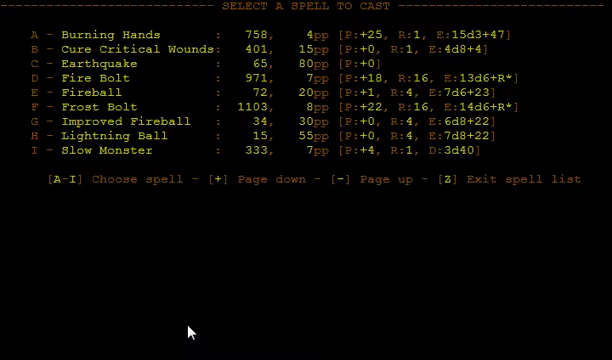
pyautogui.press('d')
pyautogui.press('4')
pyautogui.press('4')
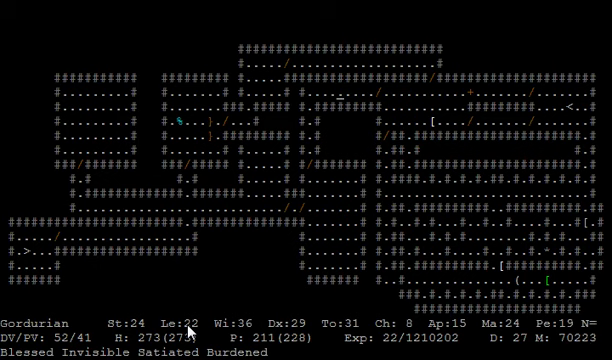
# - Teleport onto the down staircase with the wand and call up the scrolls to read
pyautogui.press('l')
pyautogui.press('2')
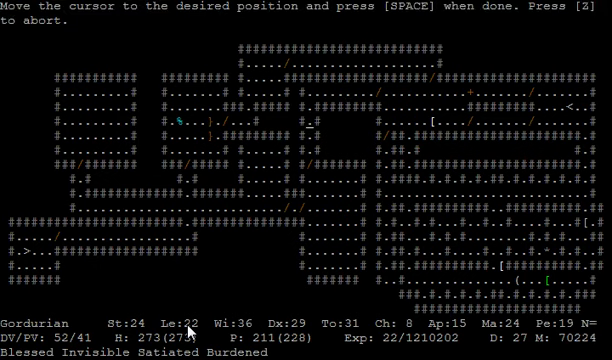
pyautogui.press('2')
pyautogui.press('2')
pyautogui.press('2')
pyautogui.press('2')
pyautogui.press('2')
pyautogui.press('1')
pyautogui.press('1')
pyautogui.press('4')
pyautogui.press('4')
pyautogui.press('4')
pyautogui.press('4')
pyautogui.press('4')
pyautogui.press('4')
pyautogui.press('4')
pyautogui.press('4')
pyautogui.press('4')
pyautogui.press('4')
pyautogui.press('1')
pyautogui.press('1')
pyautogui.press('space')
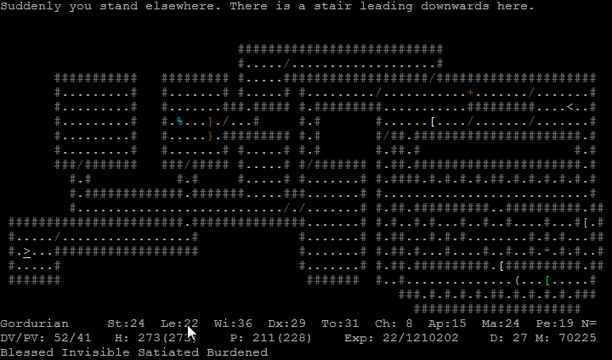
pyautogui.press('r')
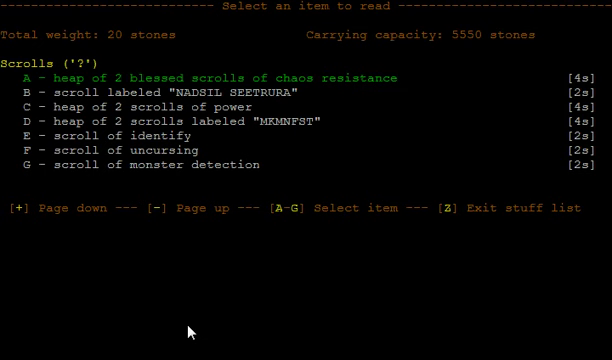
# - Close the scroll list without reading and switch to the Coward tactic
pyautogui.press('Escape')
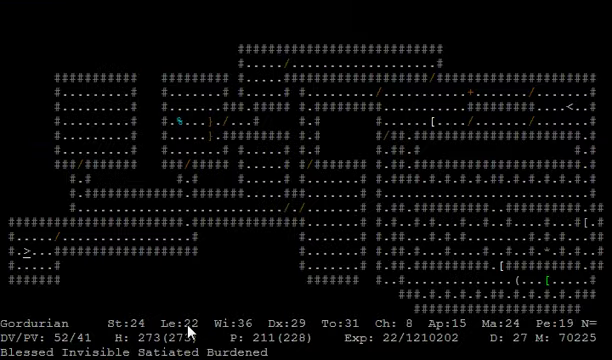
pyautogui.press('T')
pyautogui.press('a')
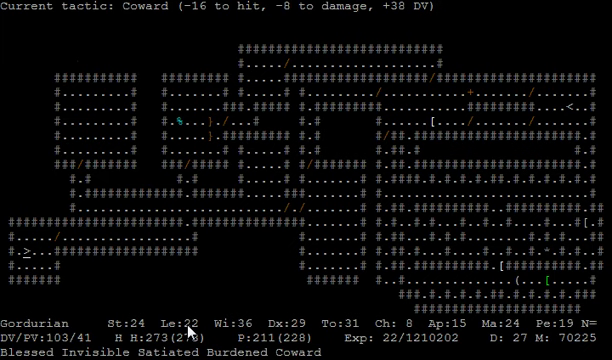
# - Page through equipment and carried items to the rings and wands, then return to the map
pyautogui.press('e')
pyautogui.press('V')
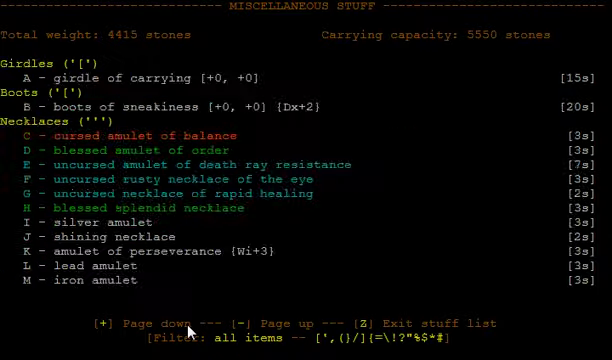
pyautogui.press('+')
pyautogui.press('+')
pyautogui.press('+')
pyautogui.press('+')
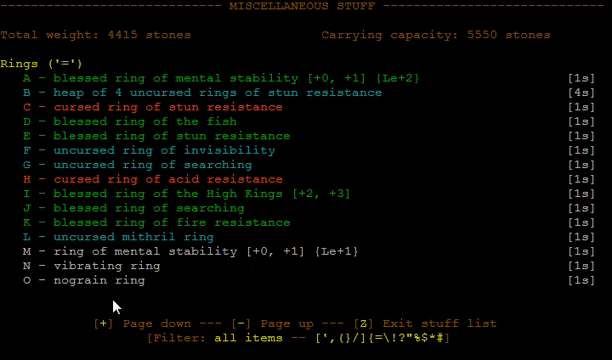
pyautogui.press('+')
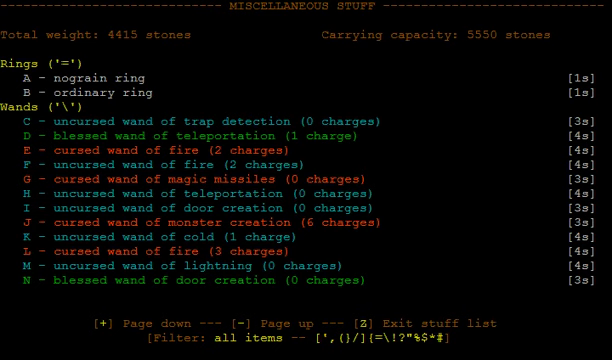
pyautogui.press('z')
pyautogui.press('z')
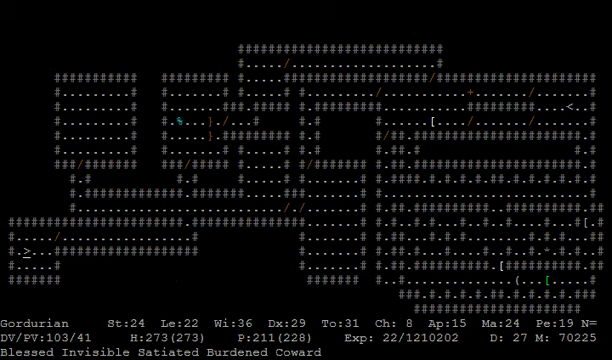